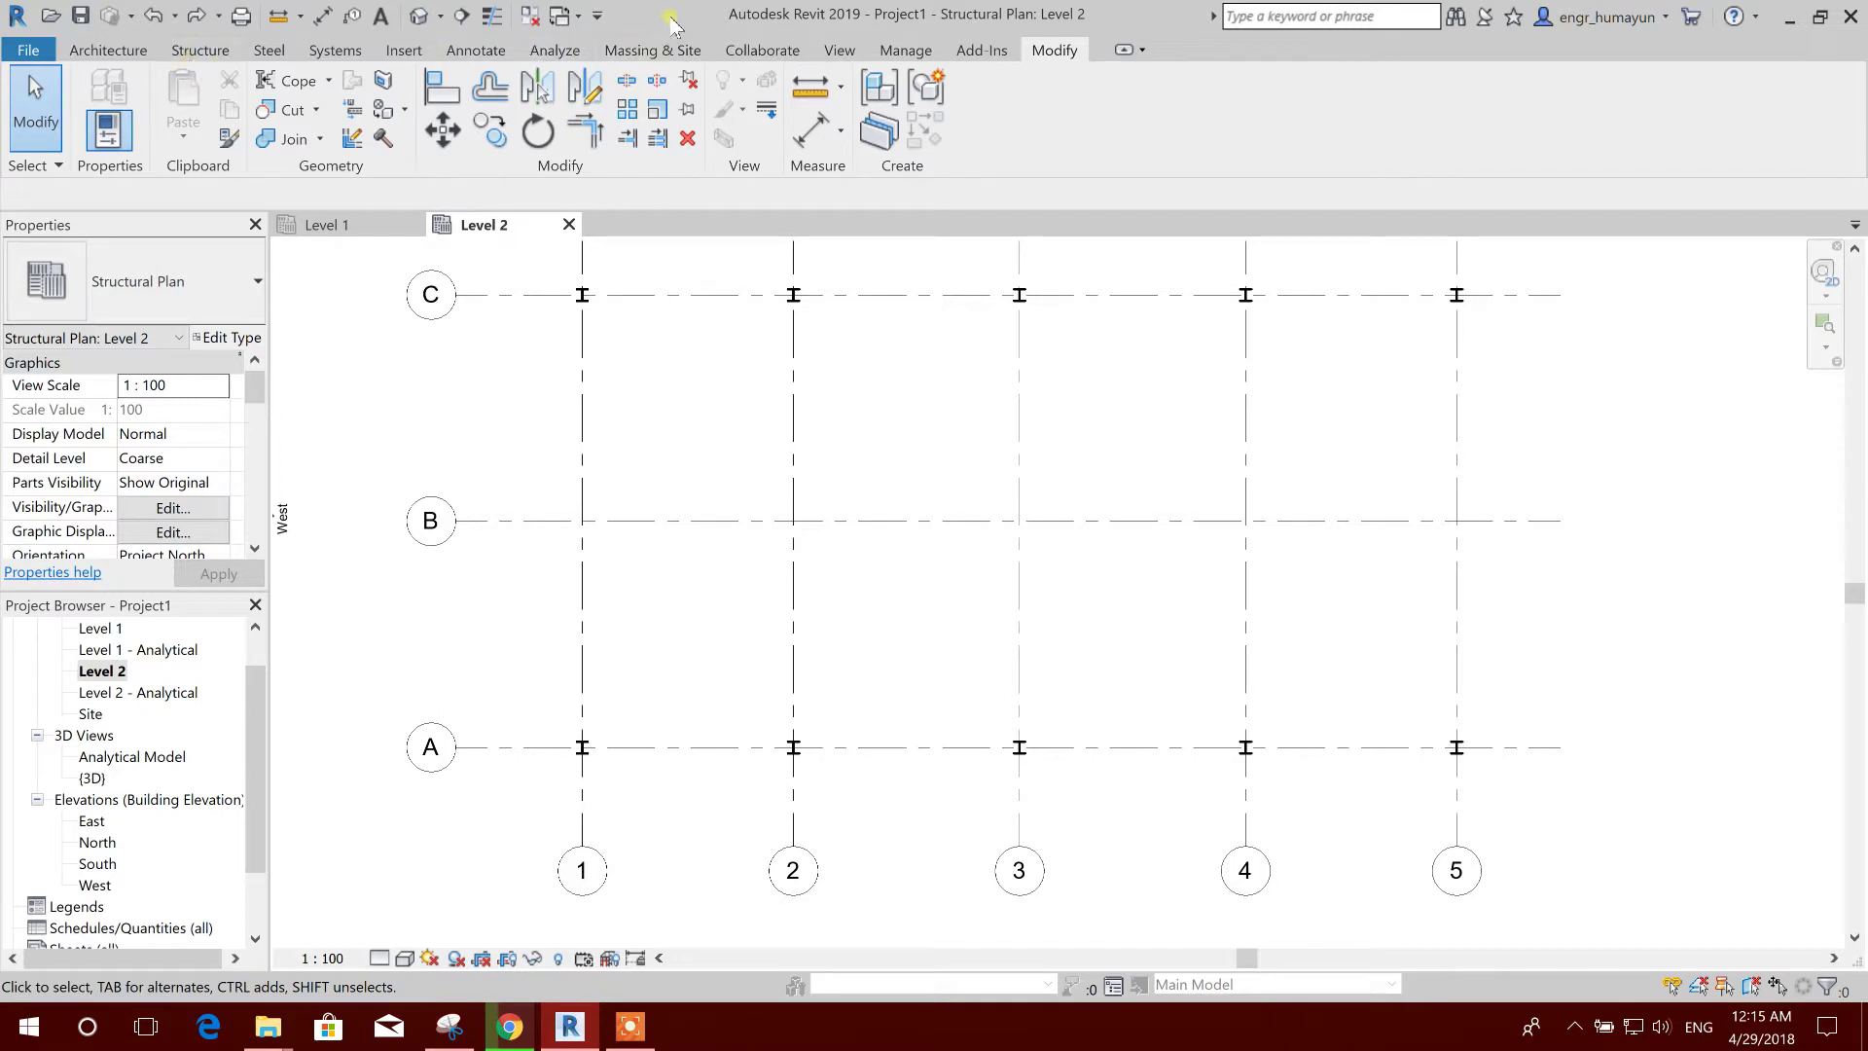
- Place a UB305x165x40 beam on Level 2 along grid 1, from the column at grid A to grid B
middle_click_drag(686, 467, 651, 481)
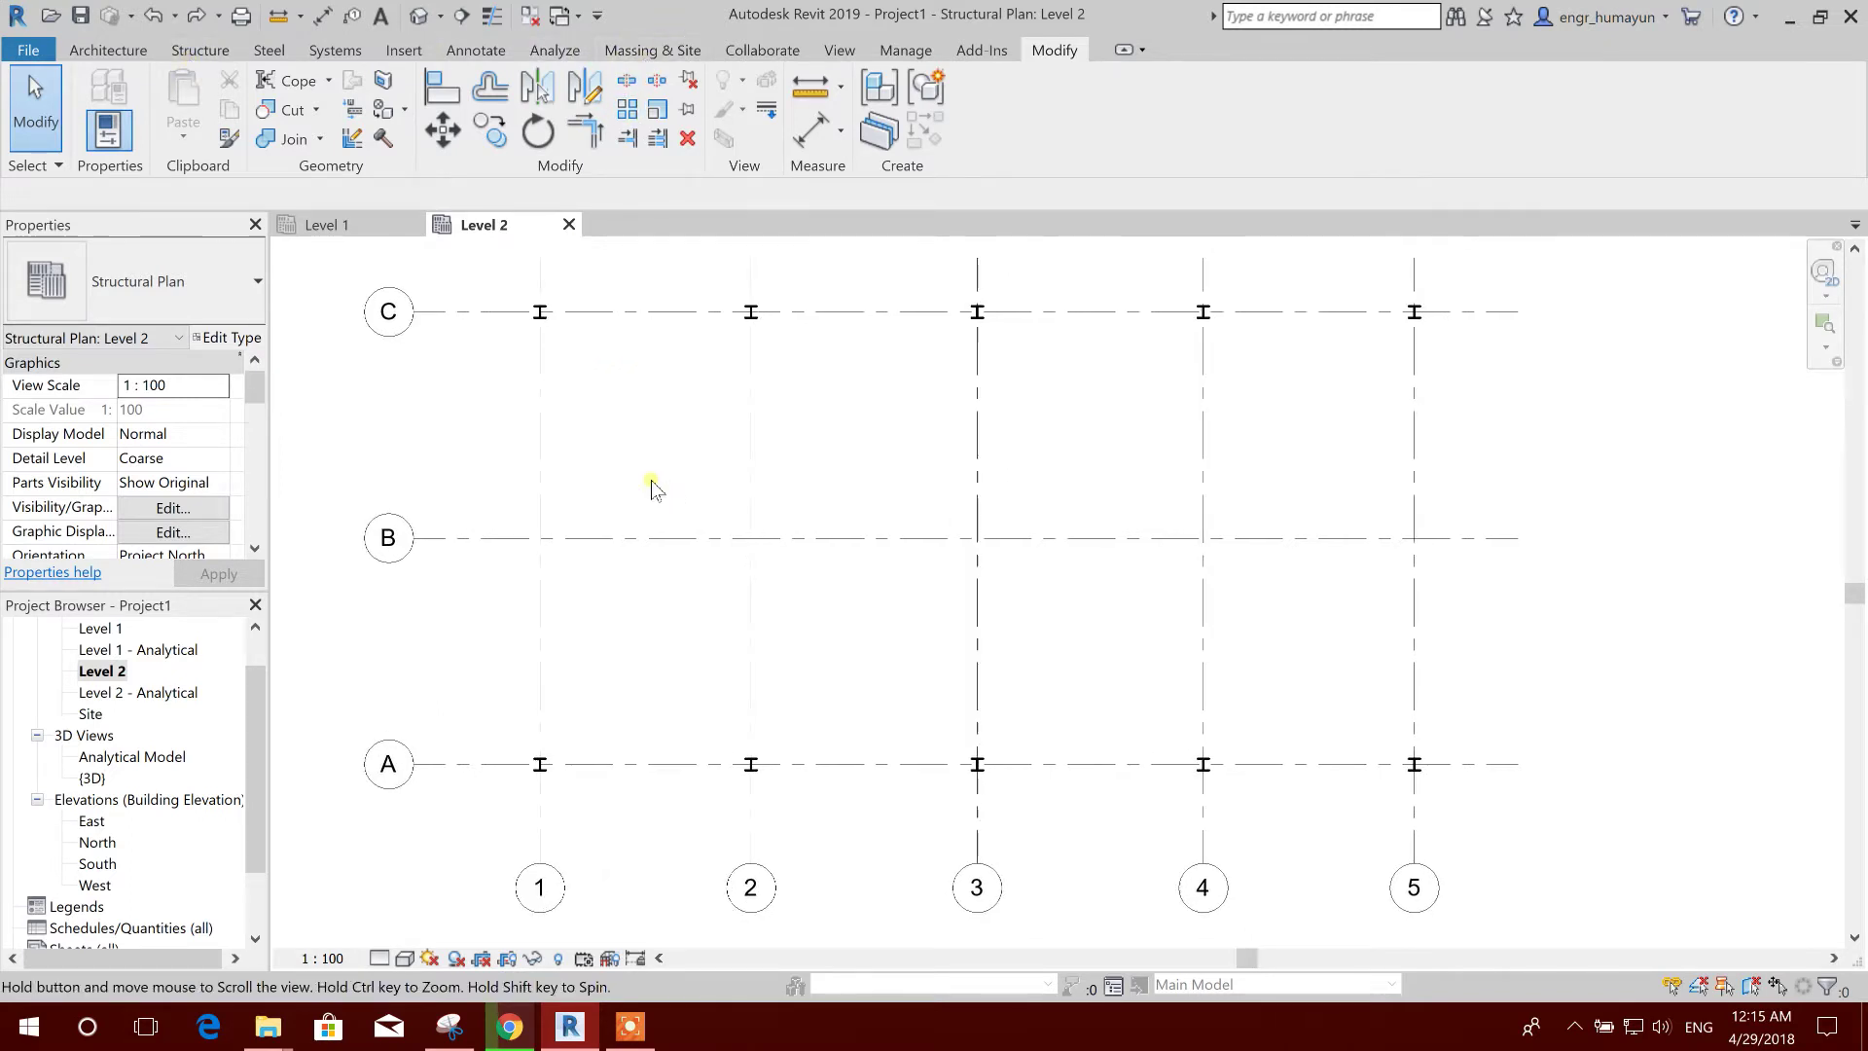
left_click(202, 53)
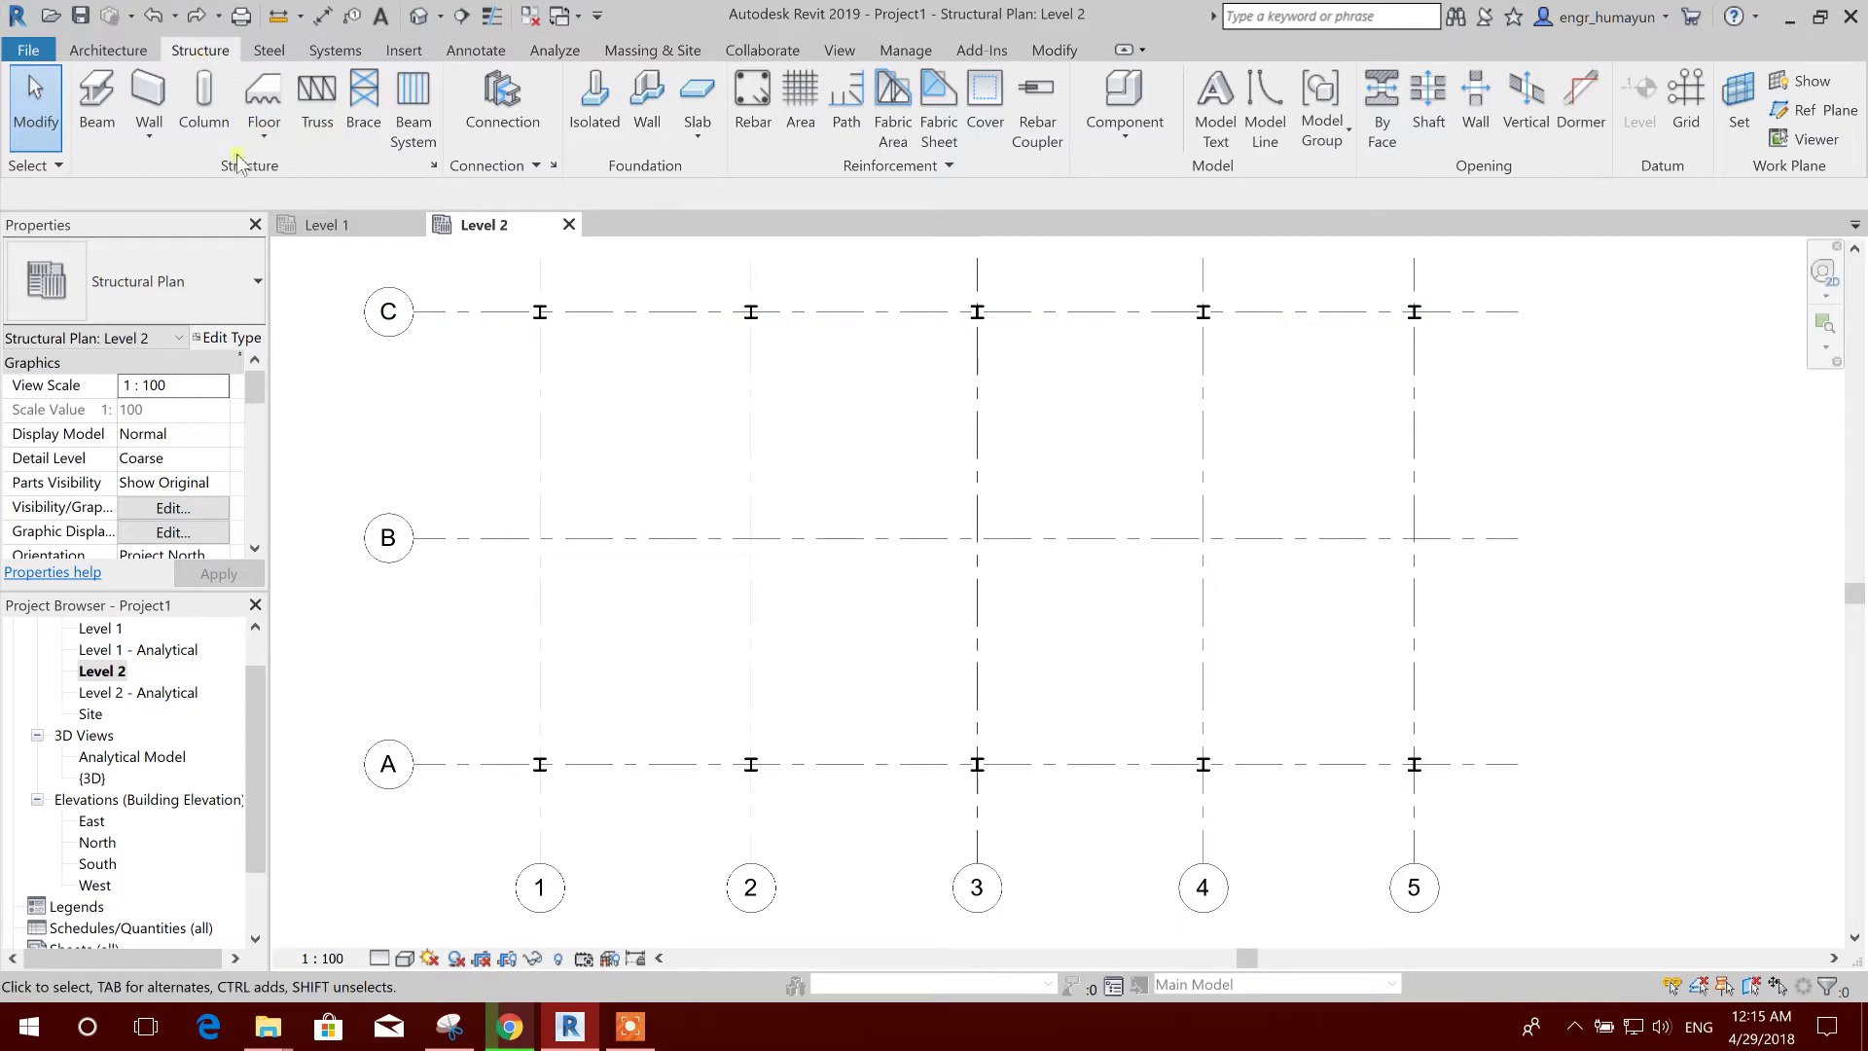
left_click(98, 121)
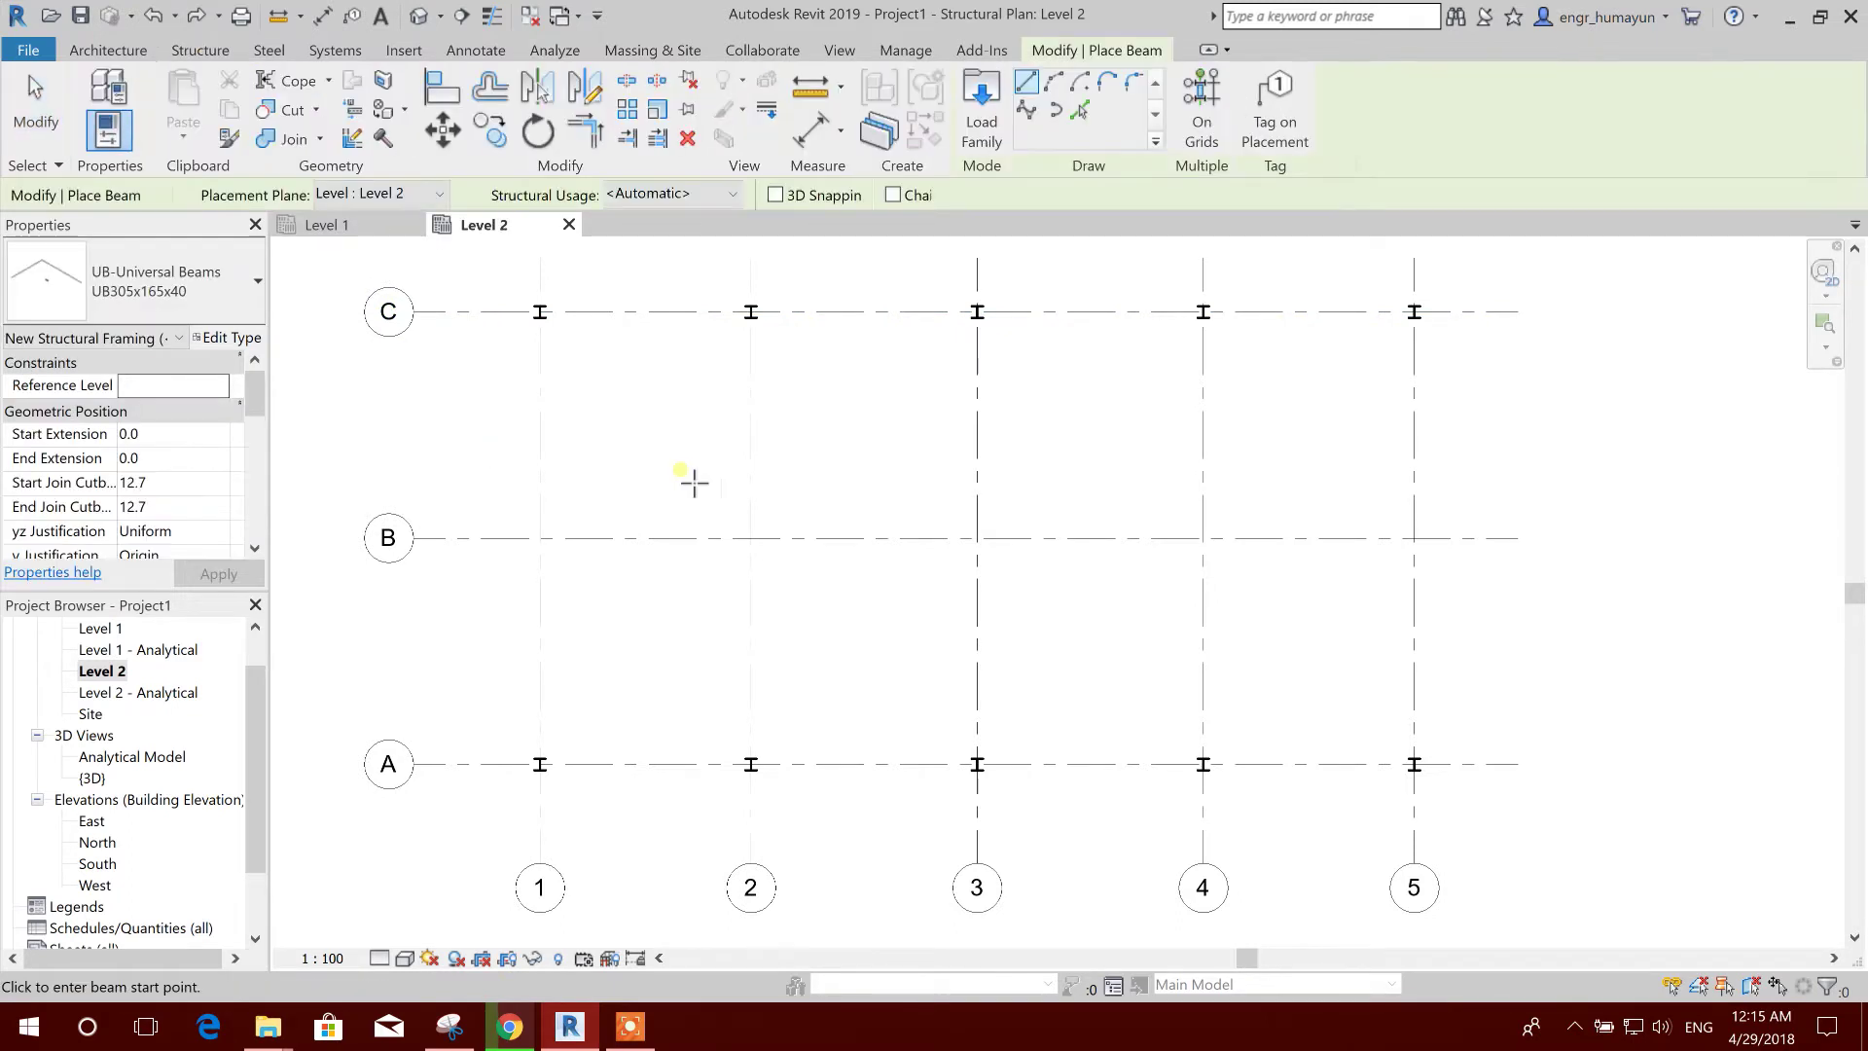
left_click(243, 287)
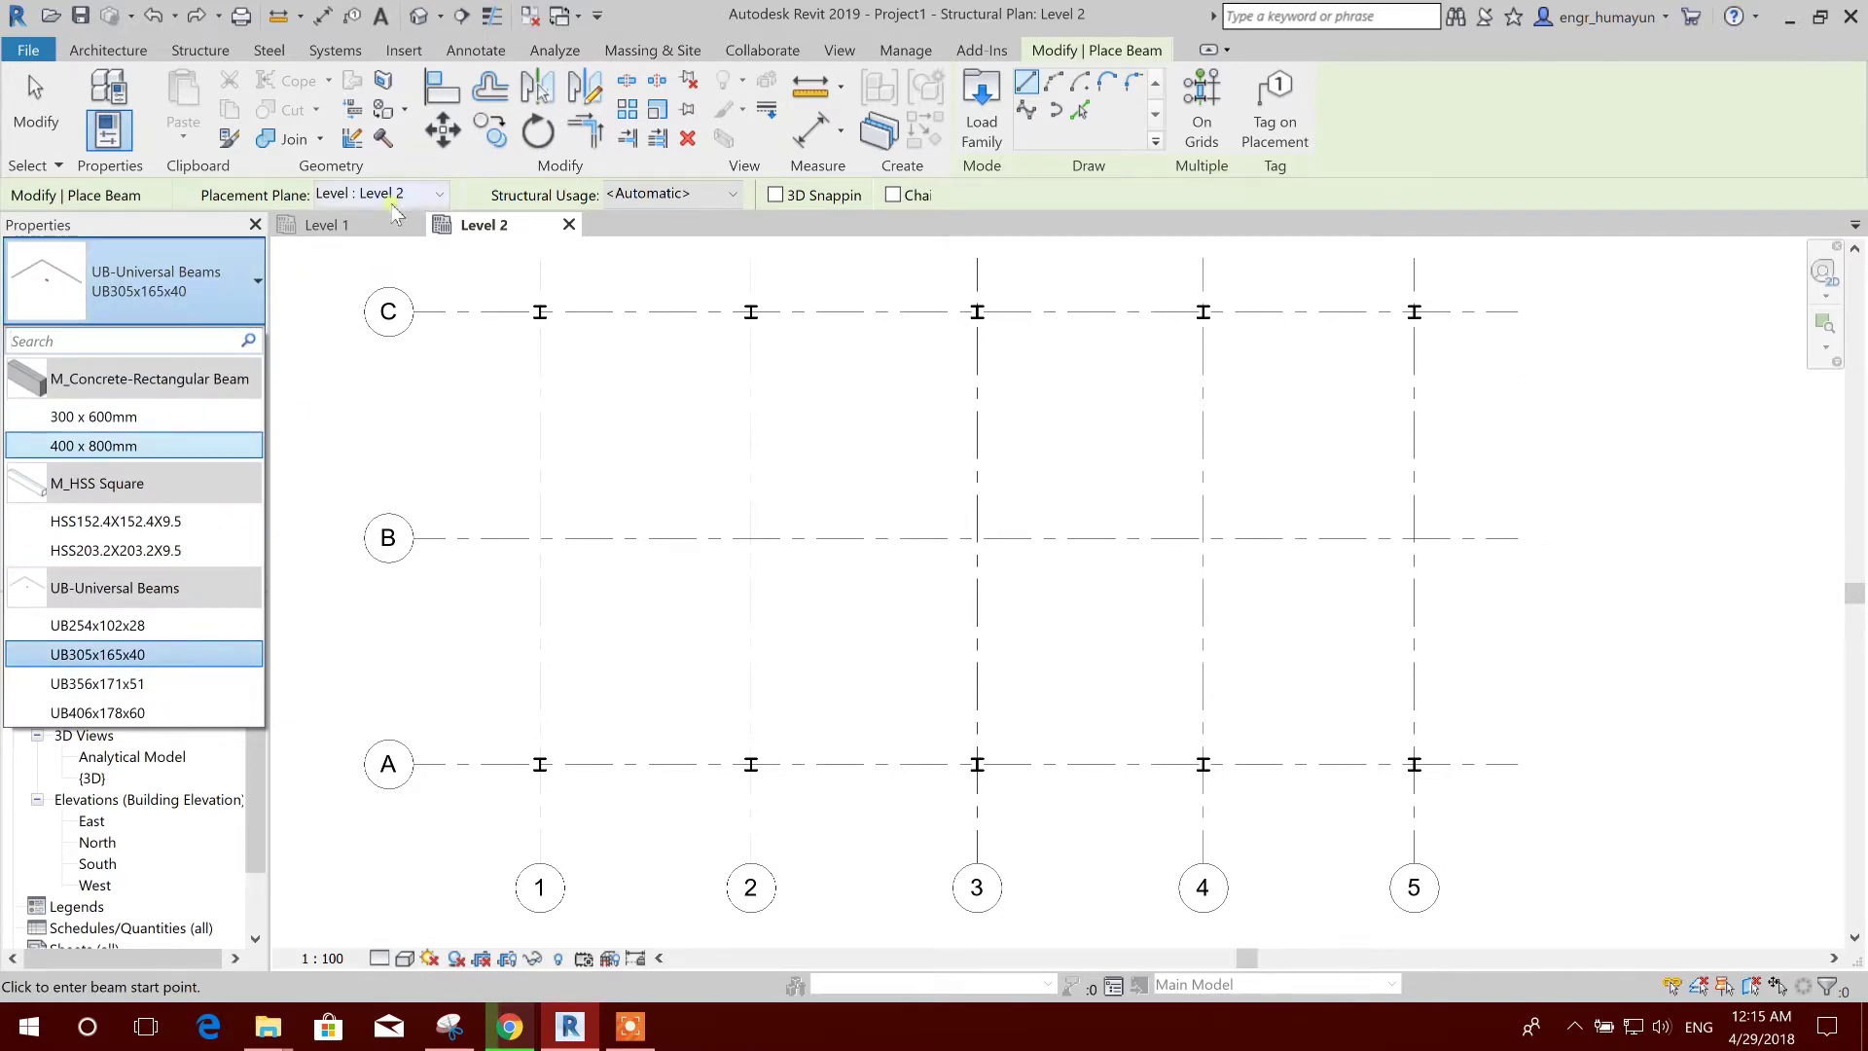
middle_click_drag(654, 868, 730, 865)
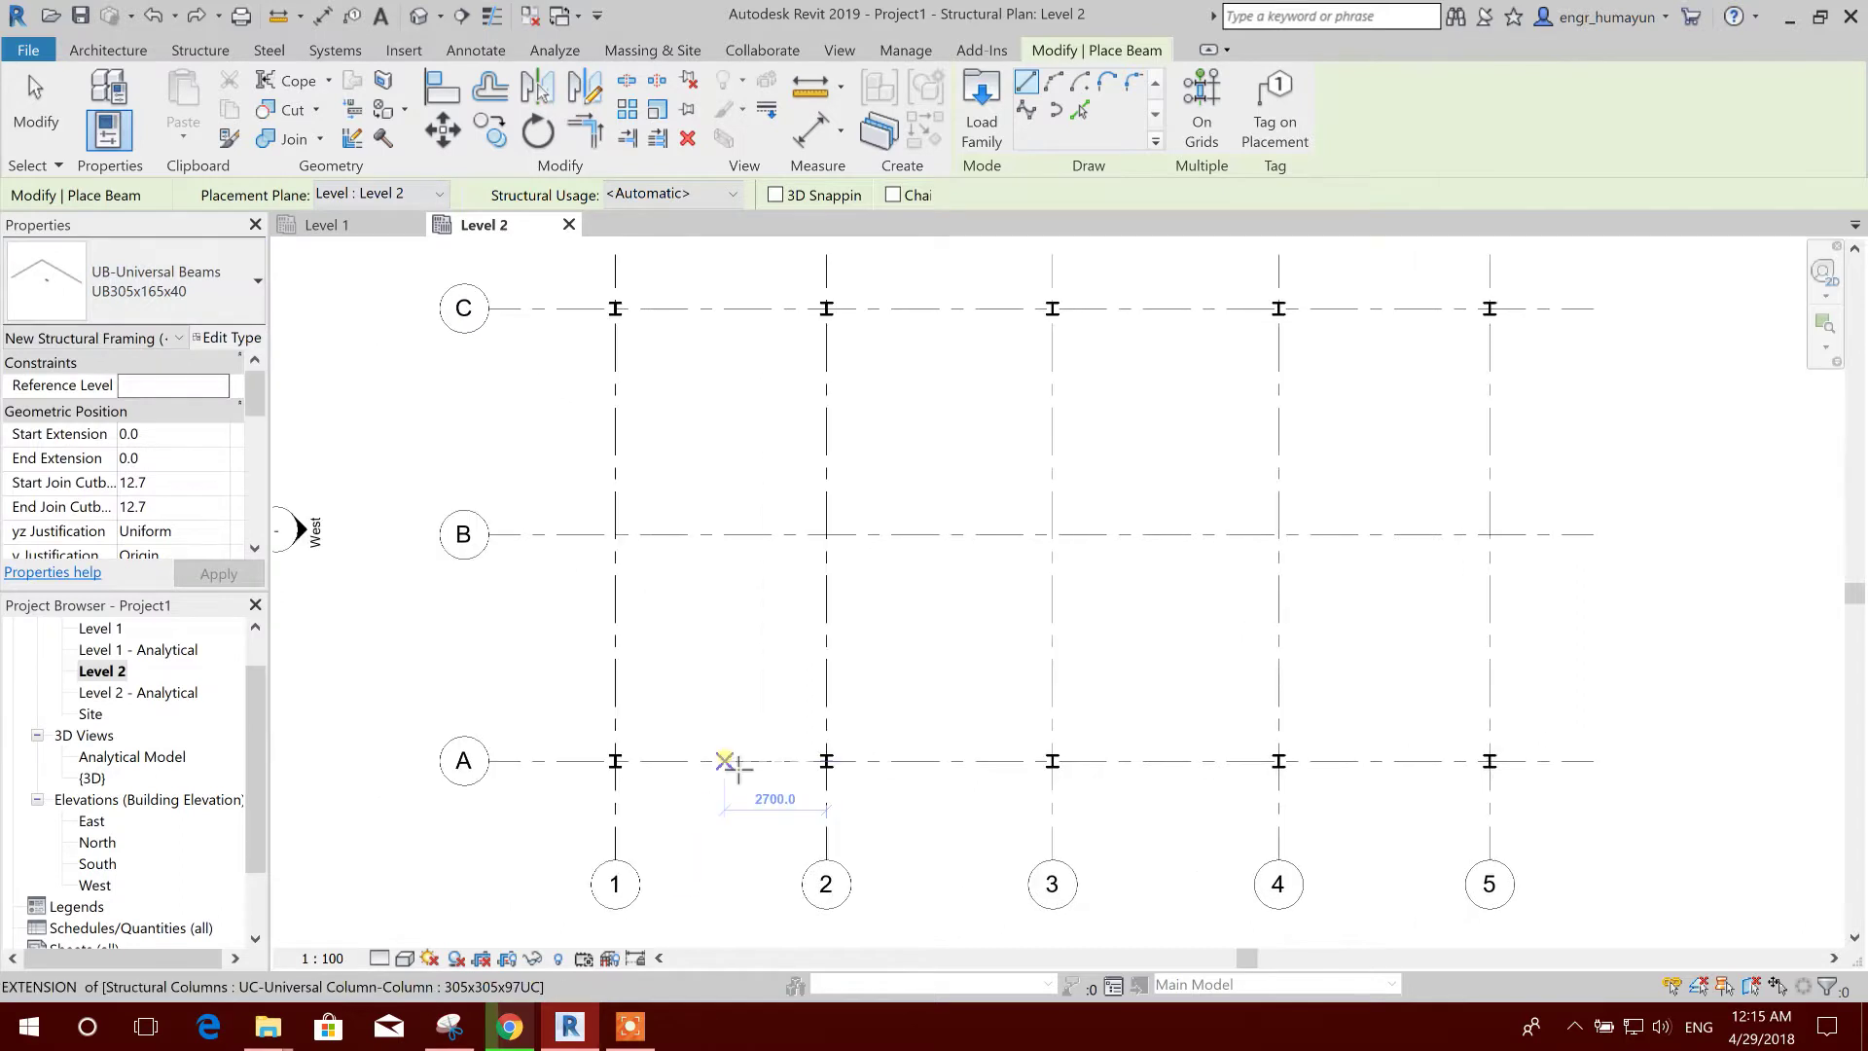
scroll(619, 765, "up", 4)
left_click(615, 760)
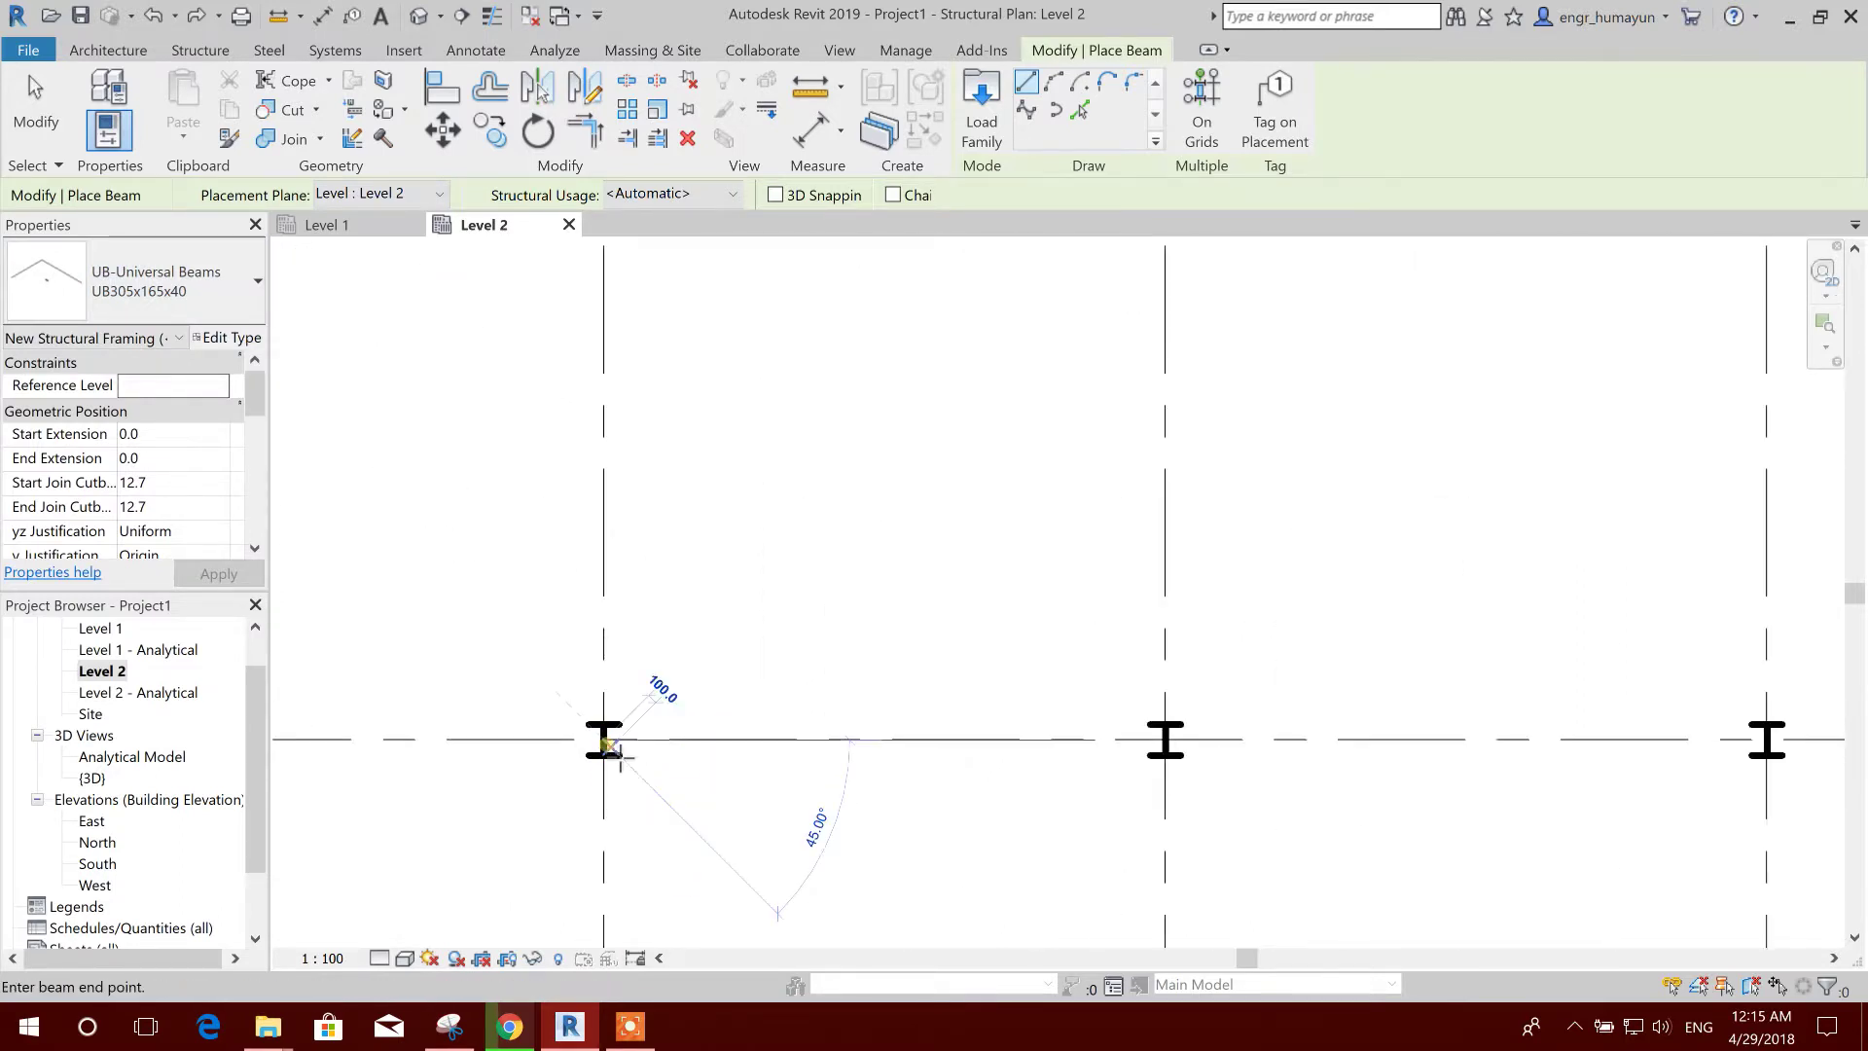
scroll(619, 762, "down", 2)
middle_click_drag(701, 533, 709, 762)
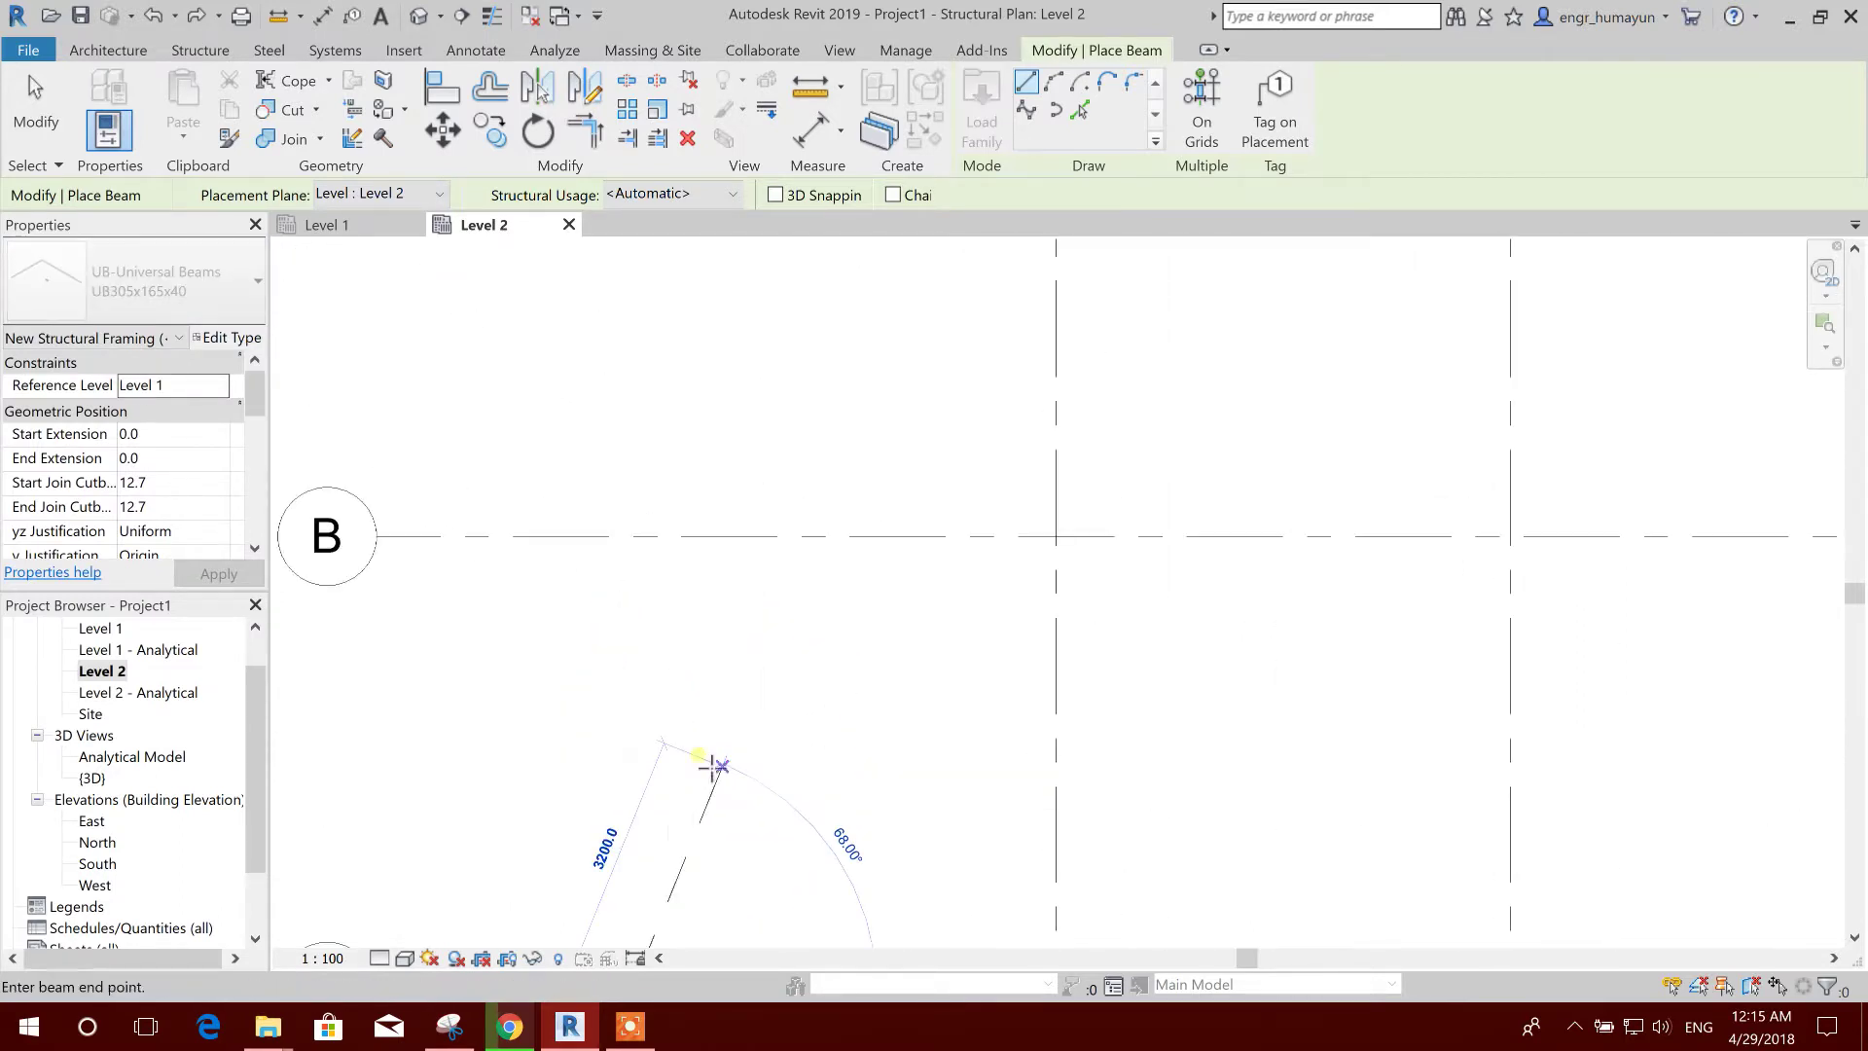
left_click(631, 541)
- Place a second UB305x165x40 beam along grid 1, from the column at grid C to grid B, and end beam placement
scroll(707, 661, "down", 1)
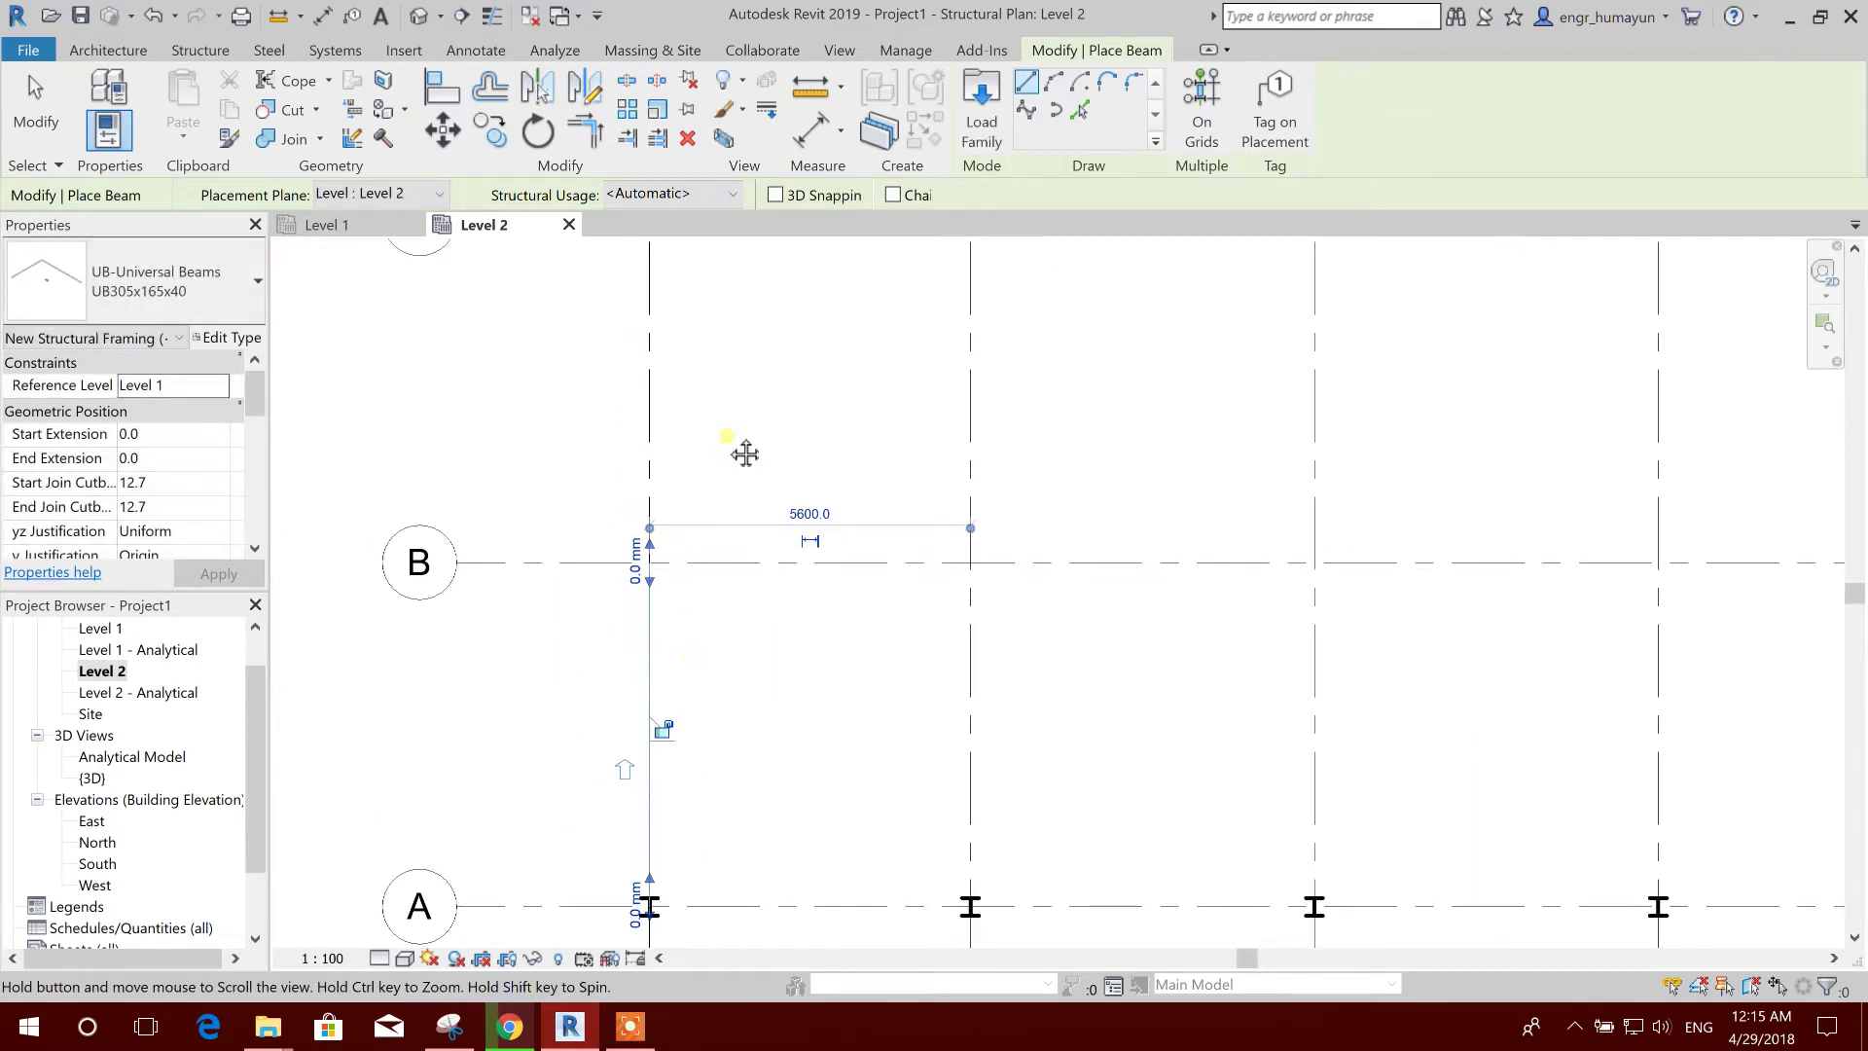
middle_click_drag(708, 348, 697, 484)
left_click(639, 354)
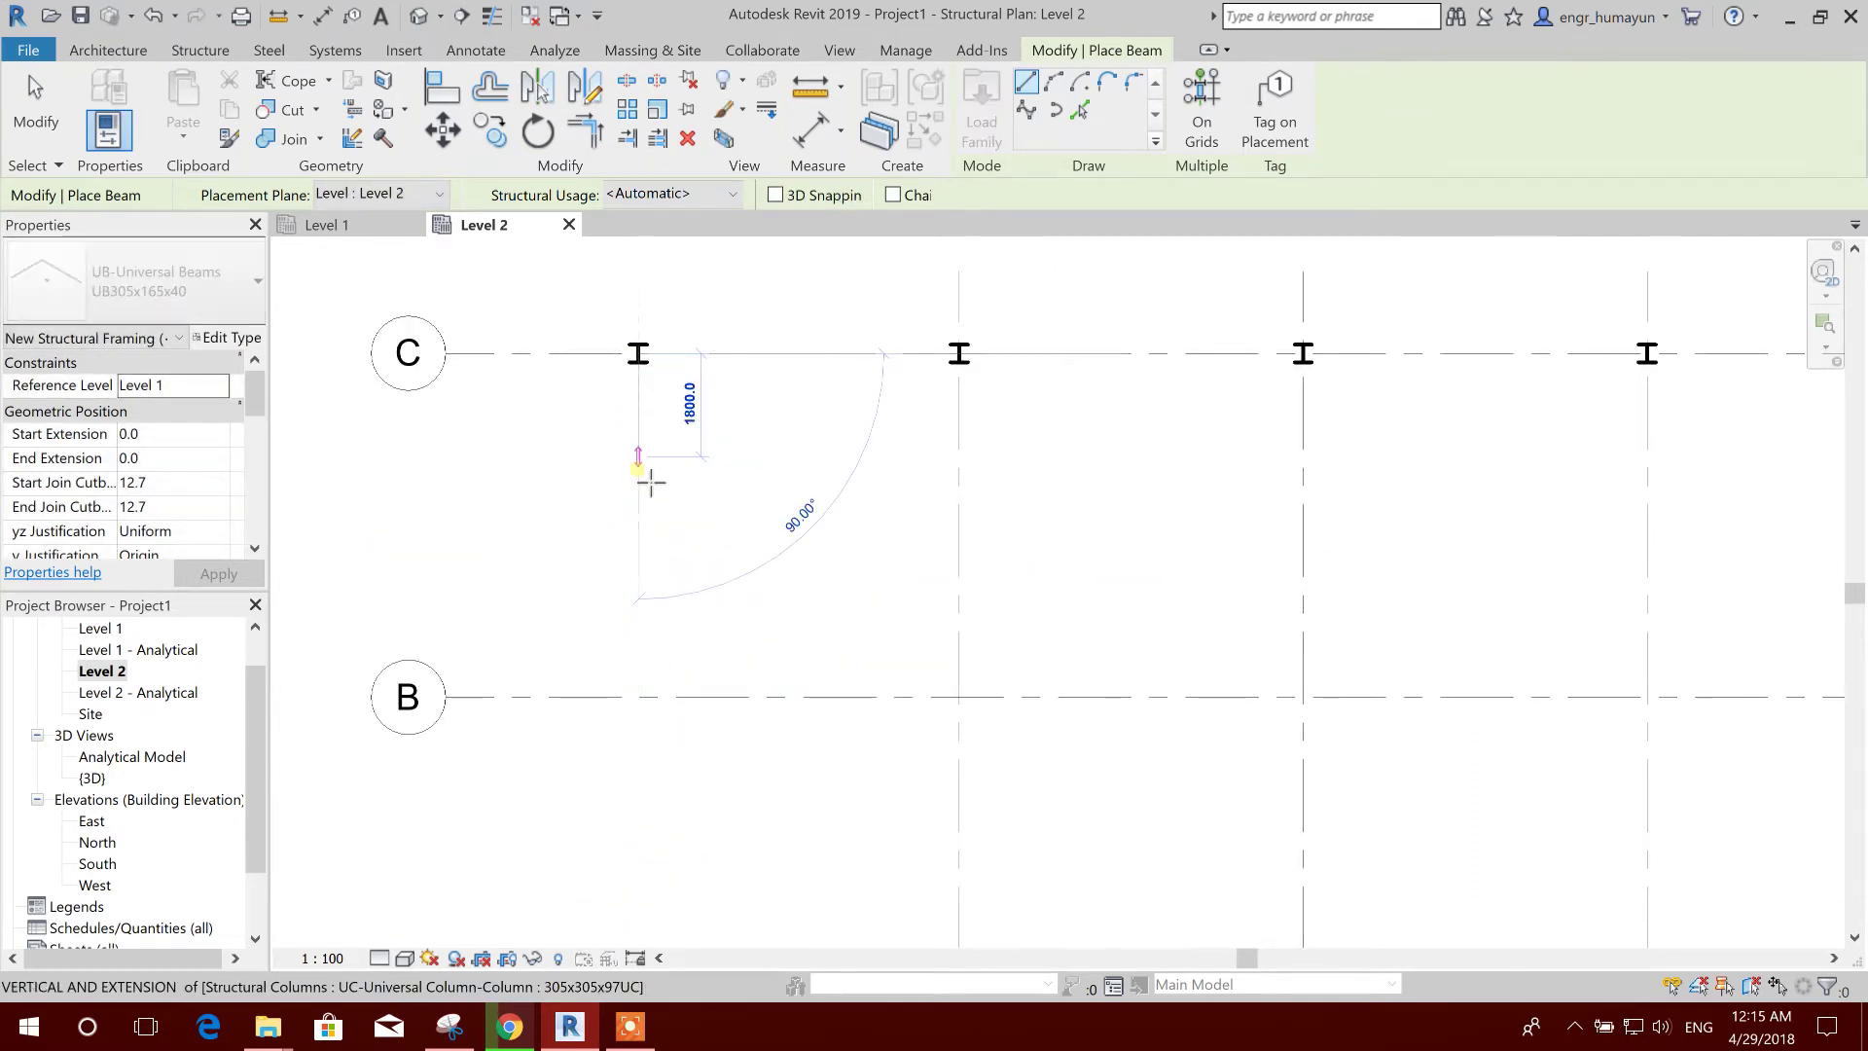
left_click(666, 709)
middle_click_drag(765, 749, 770, 773)
scroll(655, 480, "down", 1)
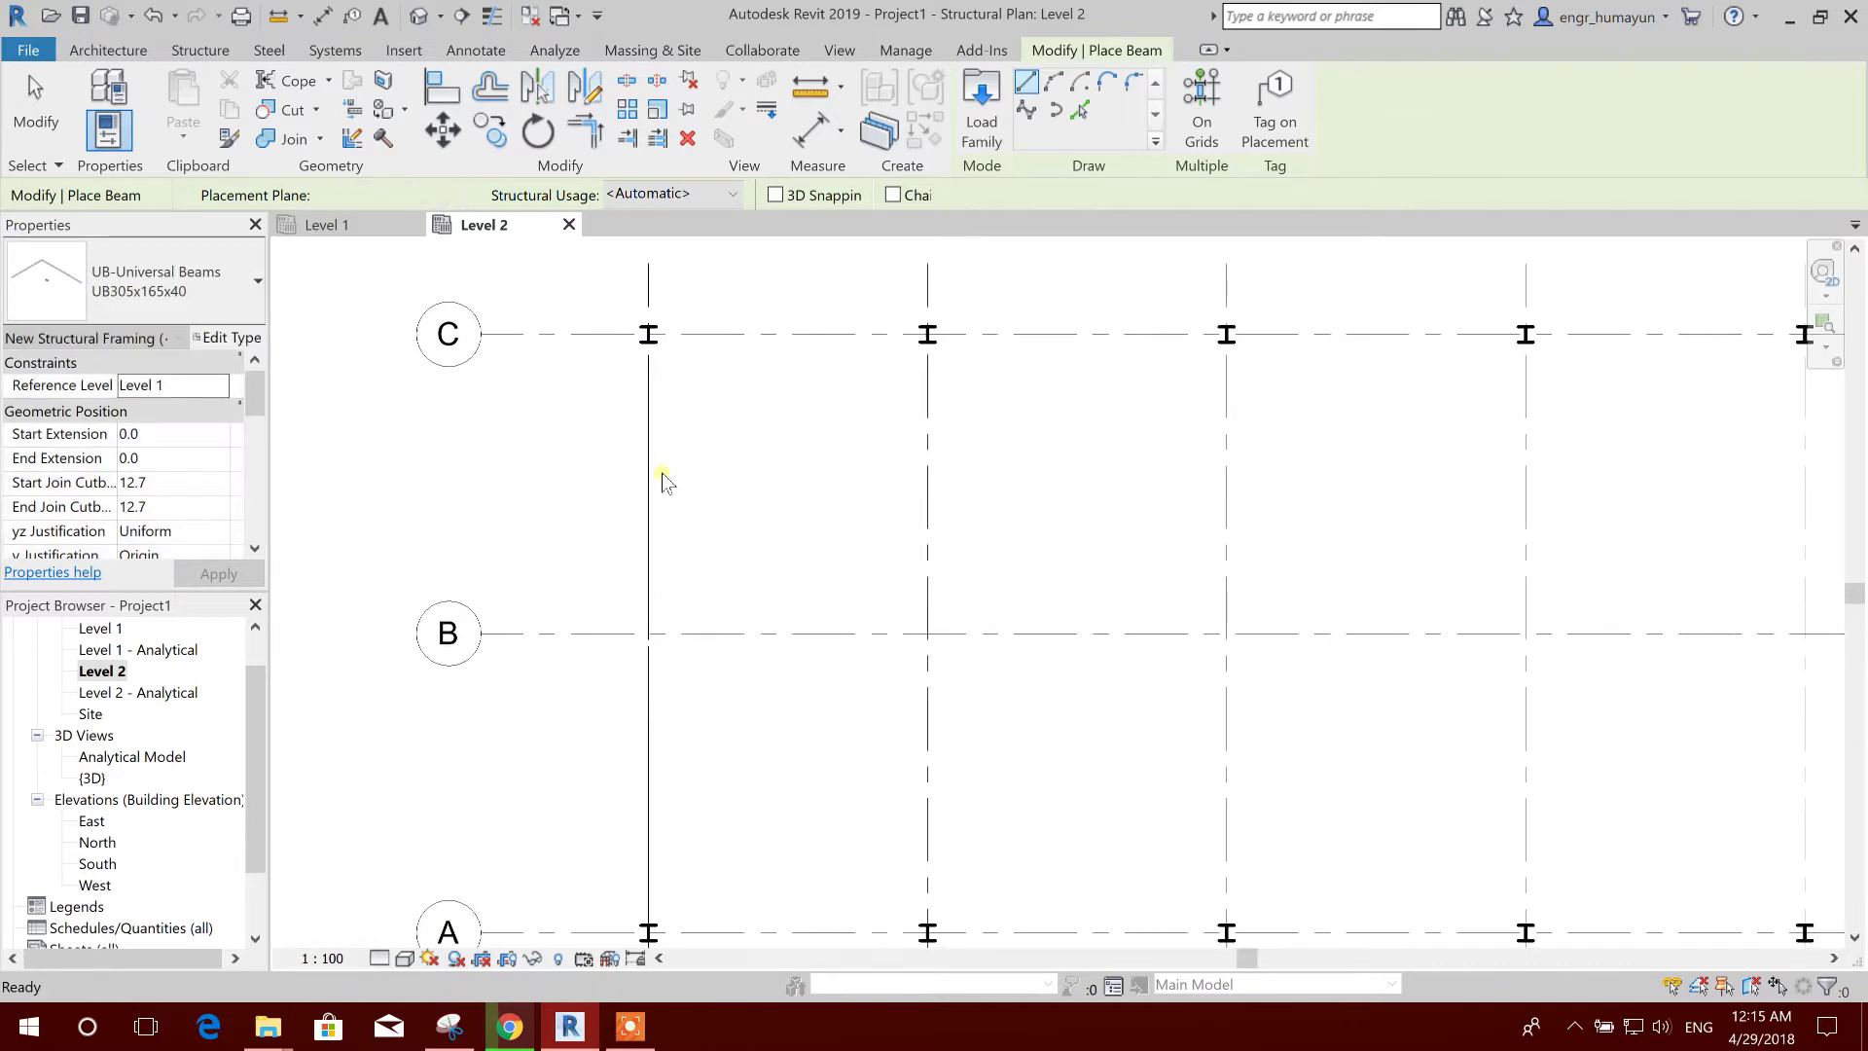
key("Escape")
key("Escape")
scroll(720, 535, "down", 2)
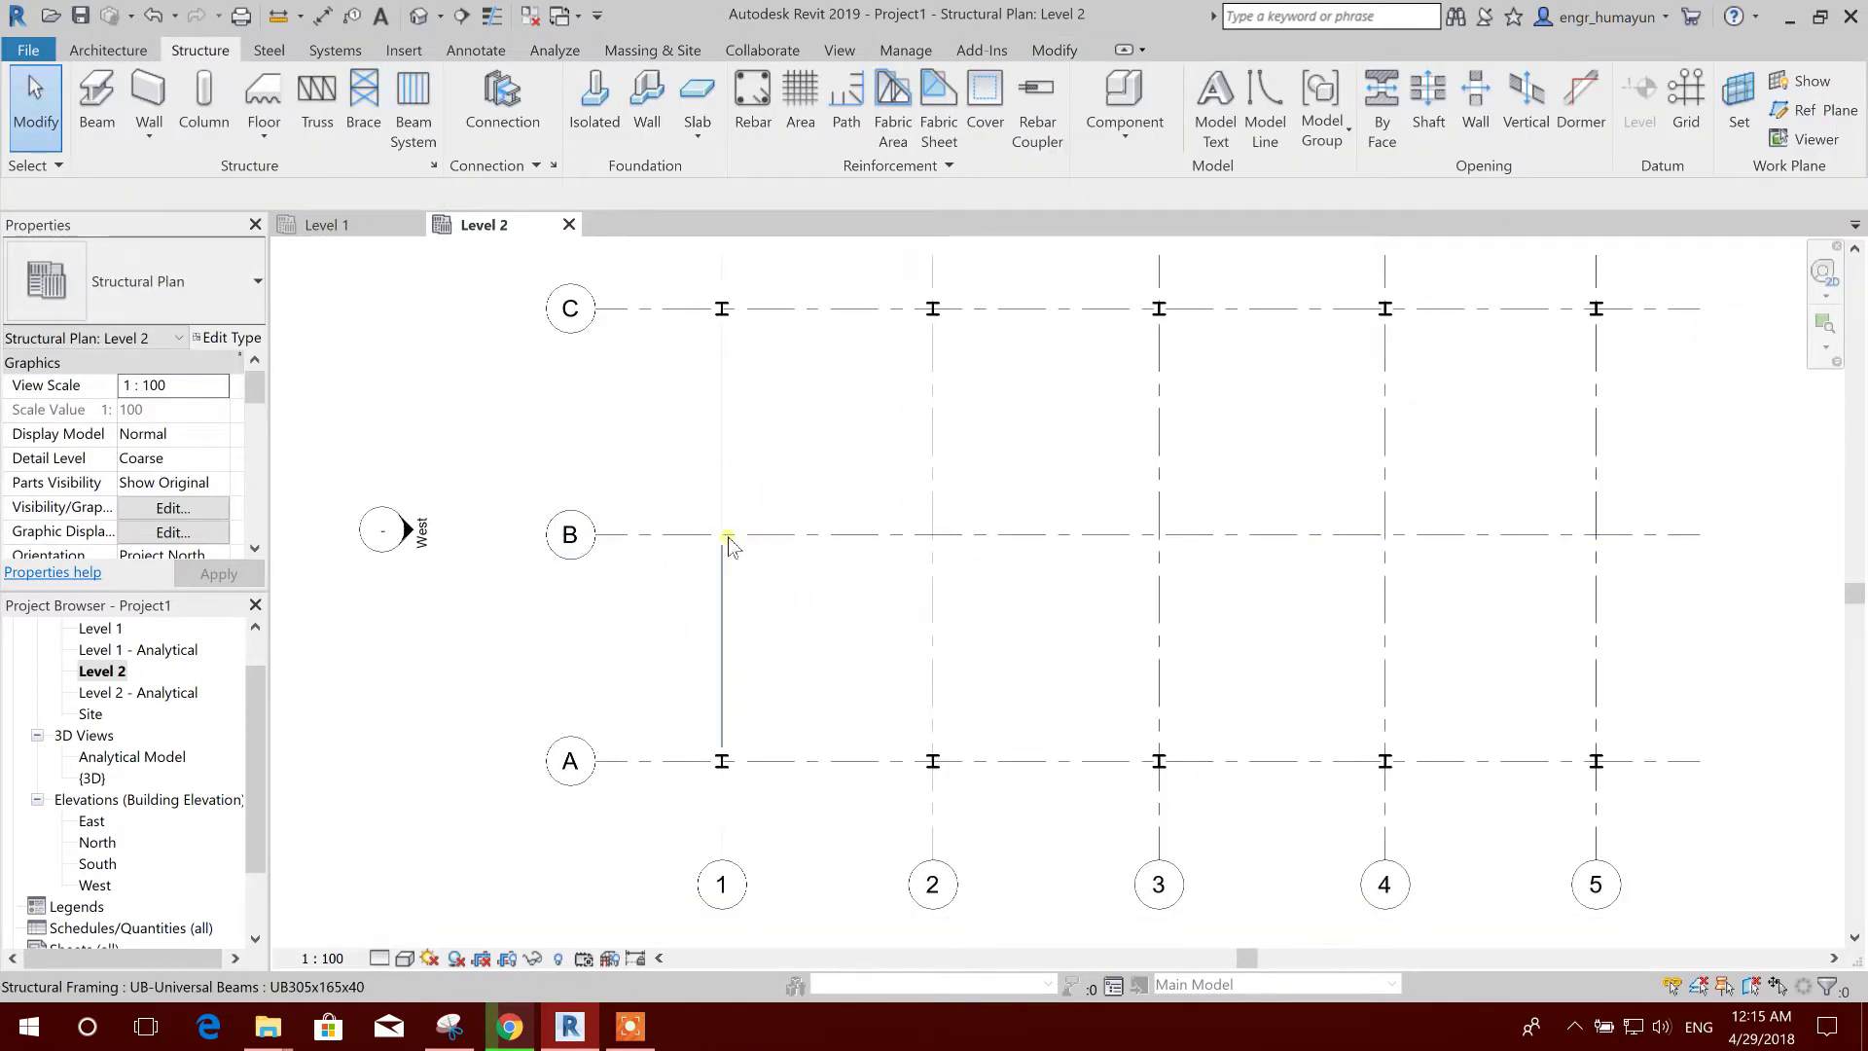
- Open the 3D view and inspect the two grid 1 beams at their column ends and at the midpoint where they meet
left_click(419, 15)
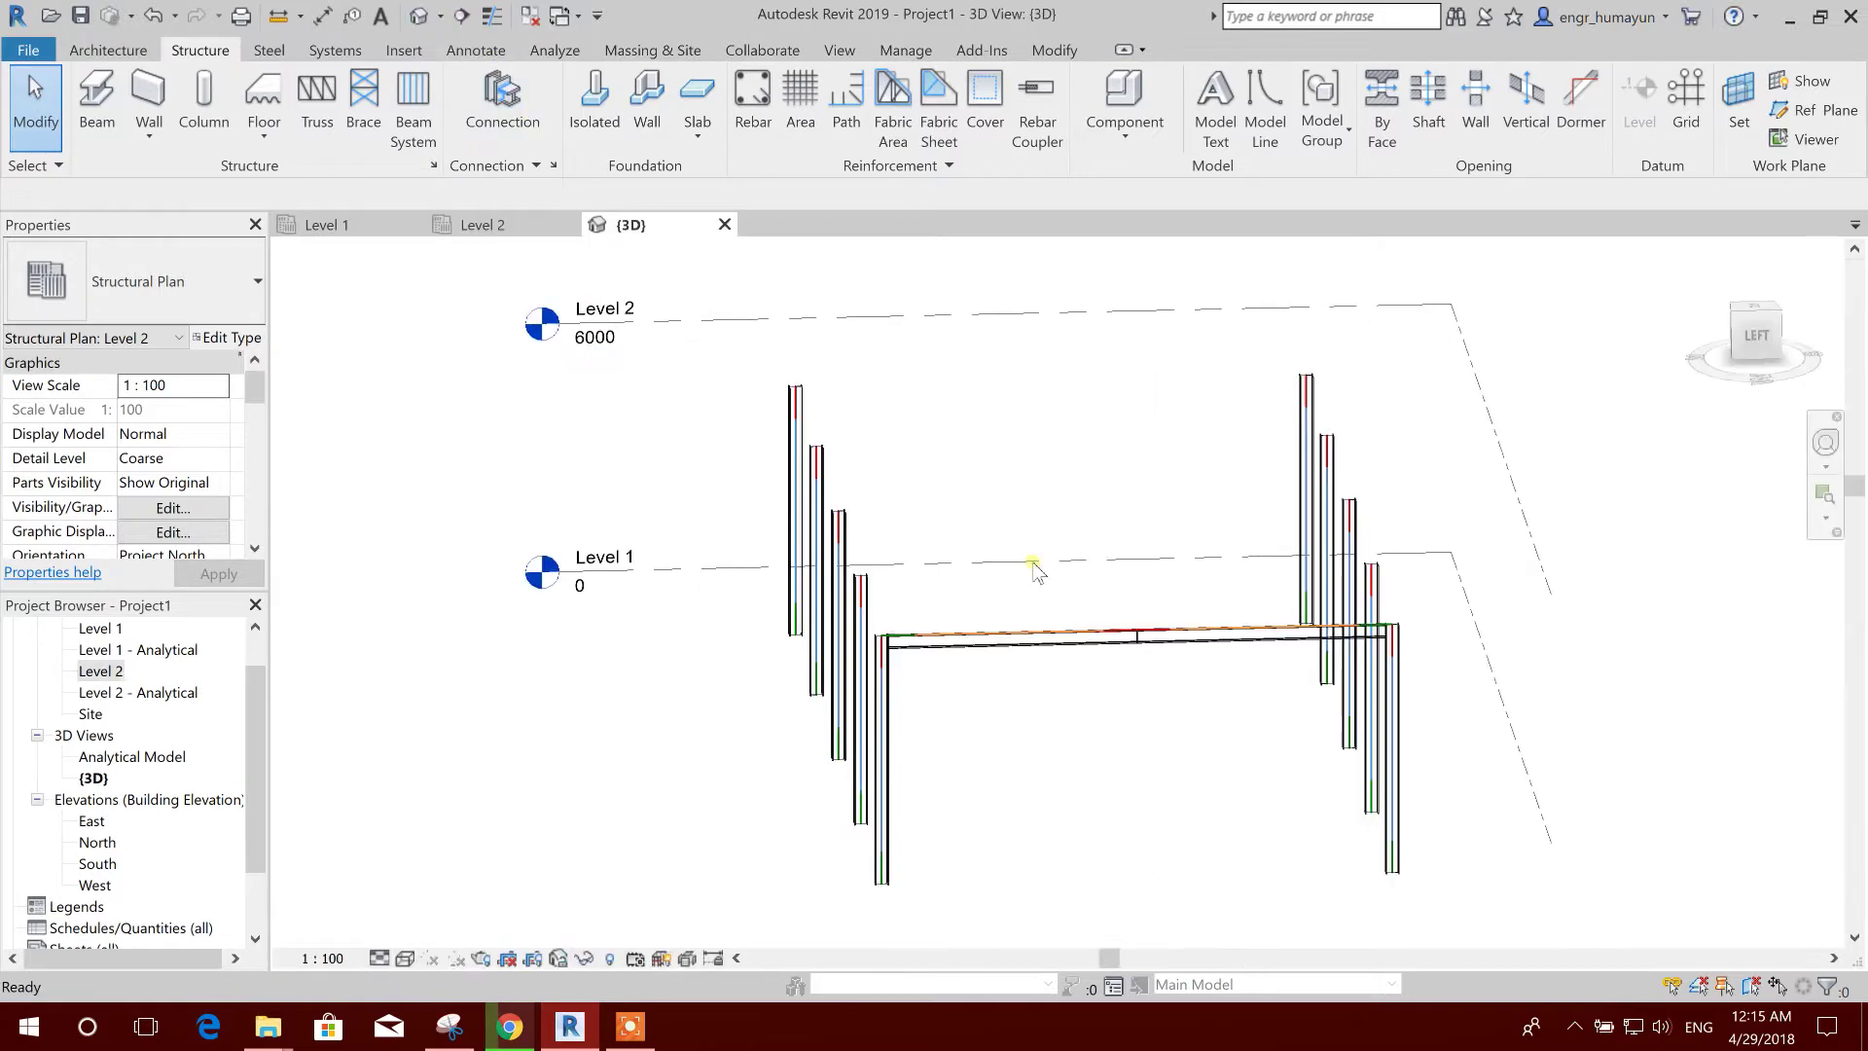
scroll(963, 656, "up", 5)
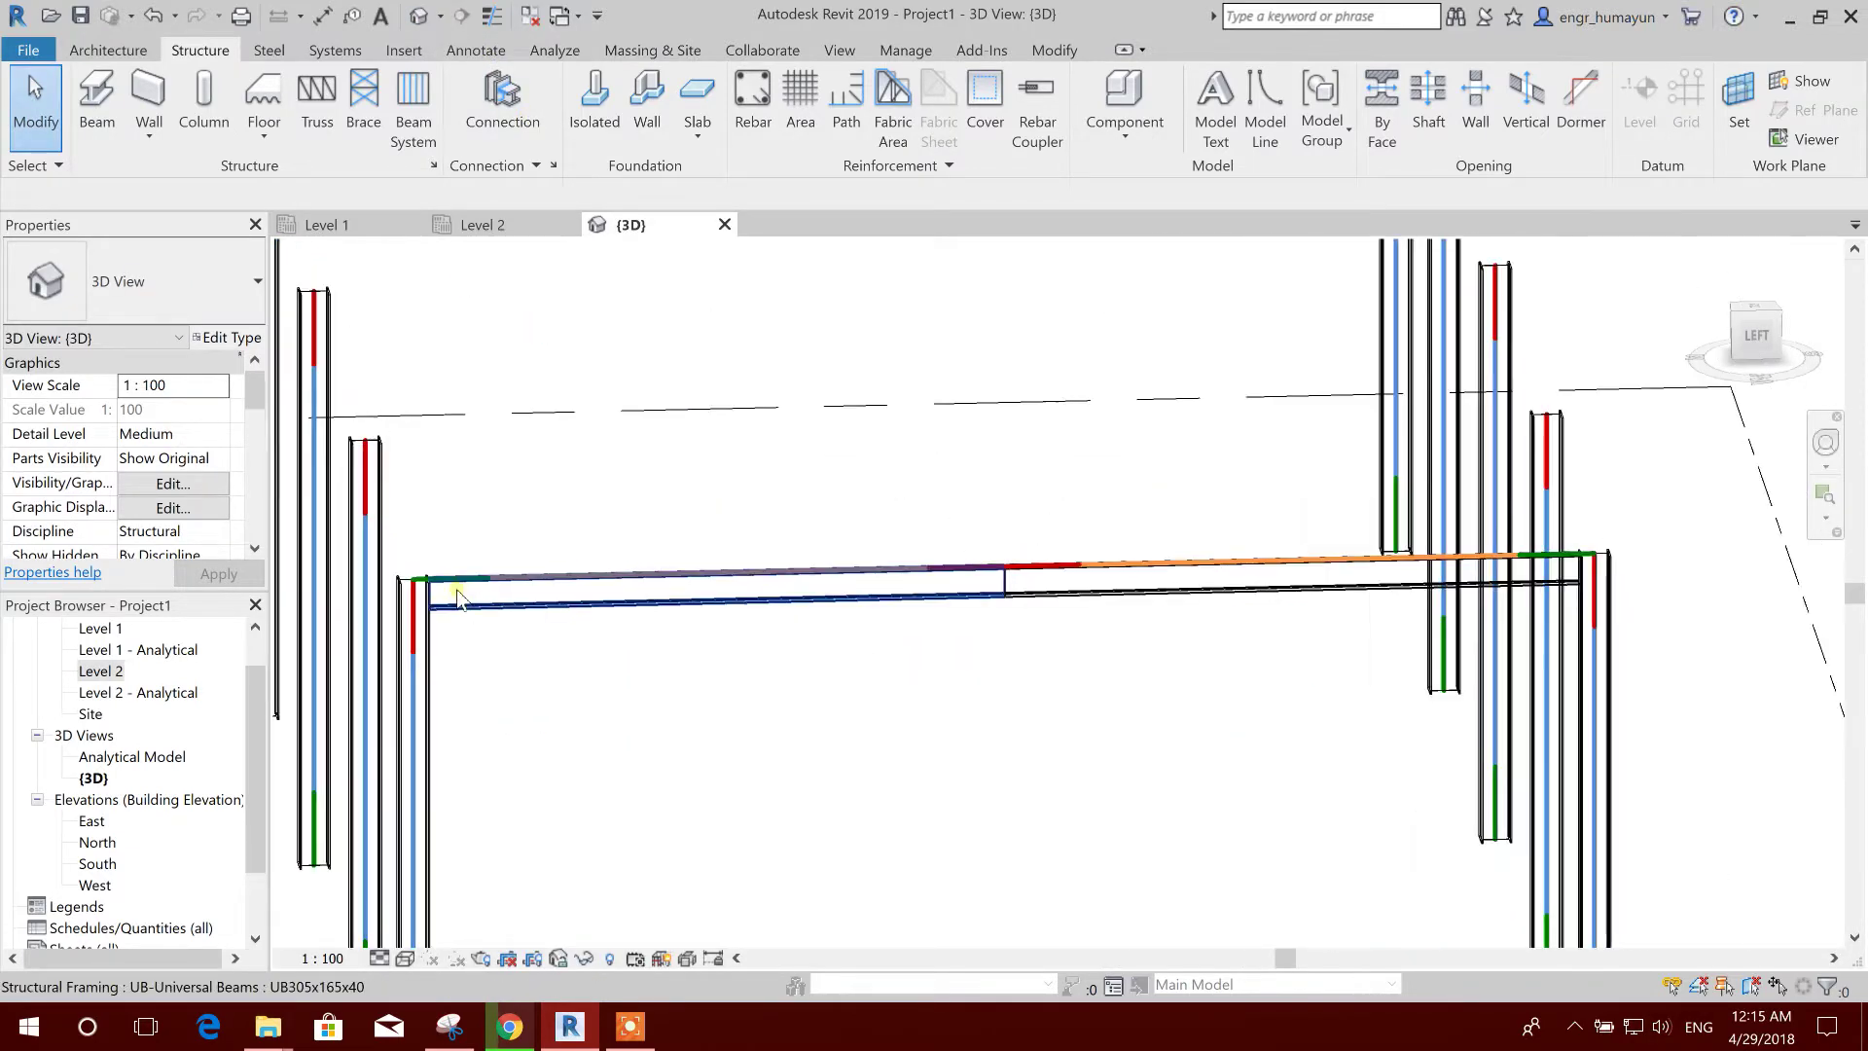
scroll(458, 596, "up", 1)
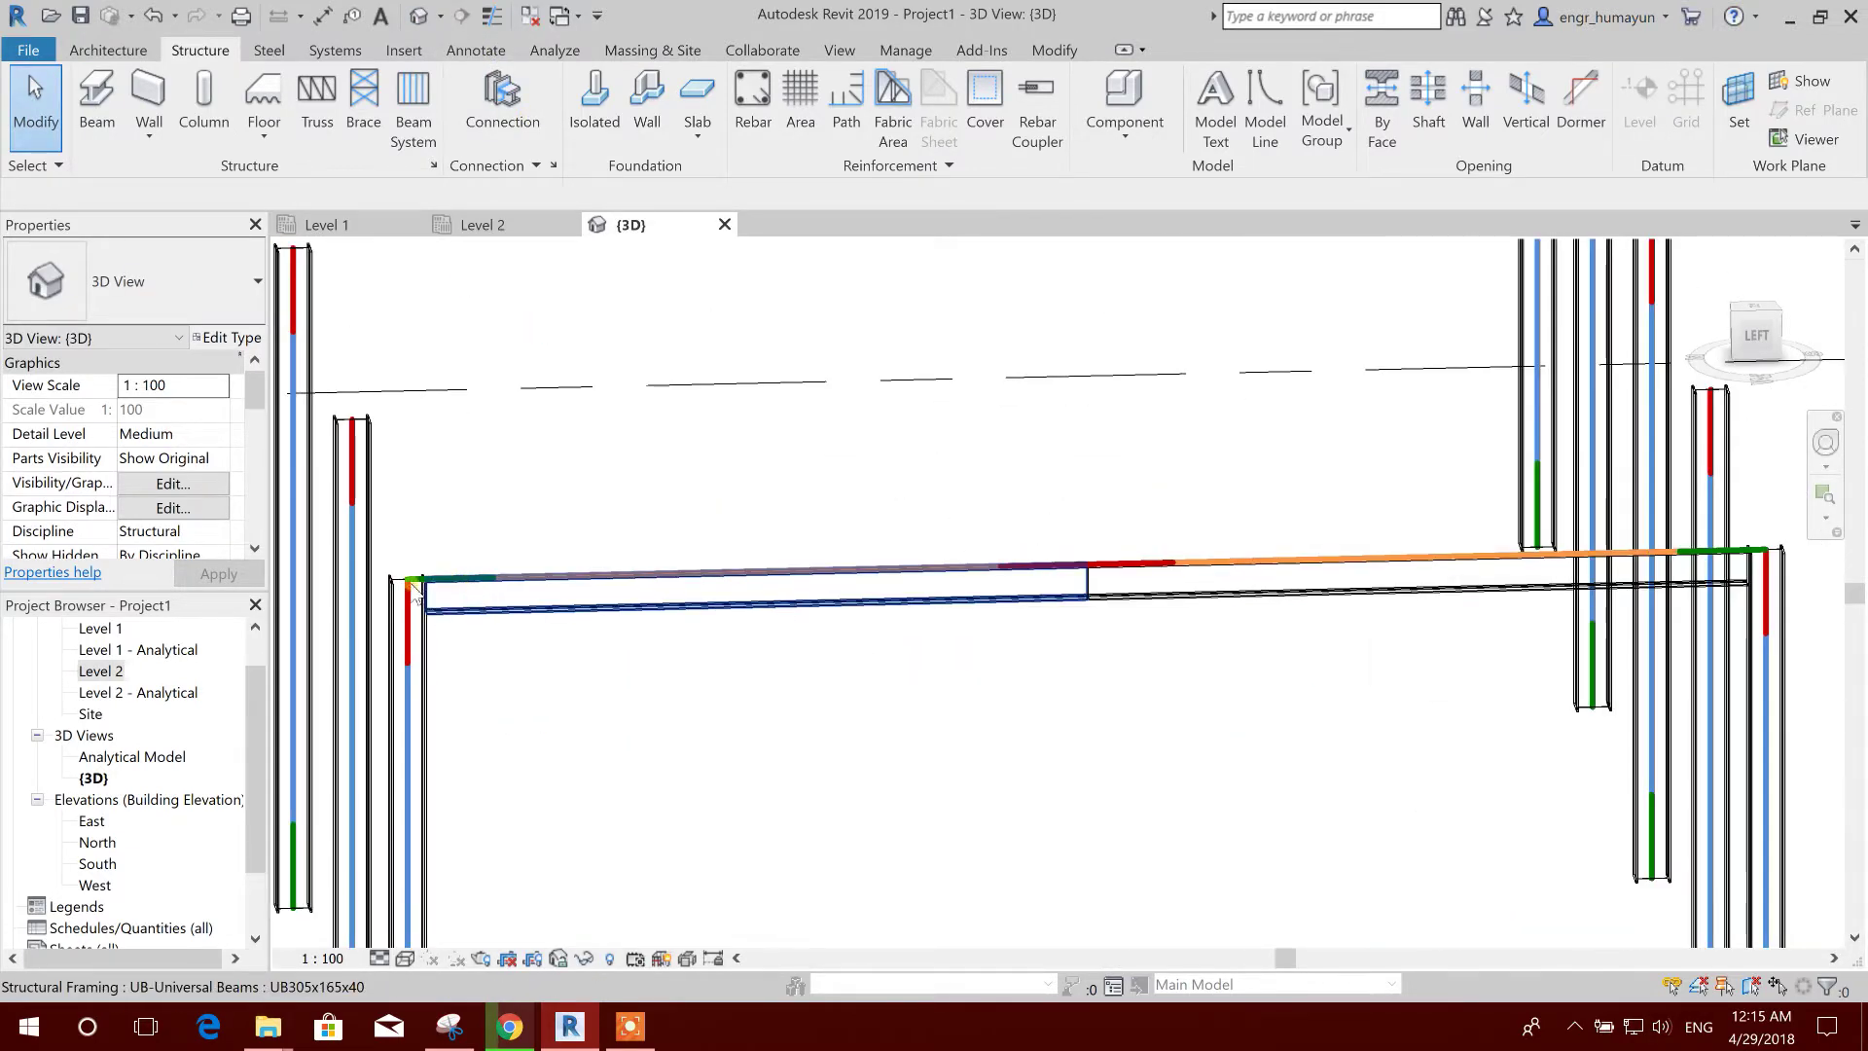
middle_click_drag(581, 700, 703, 722)
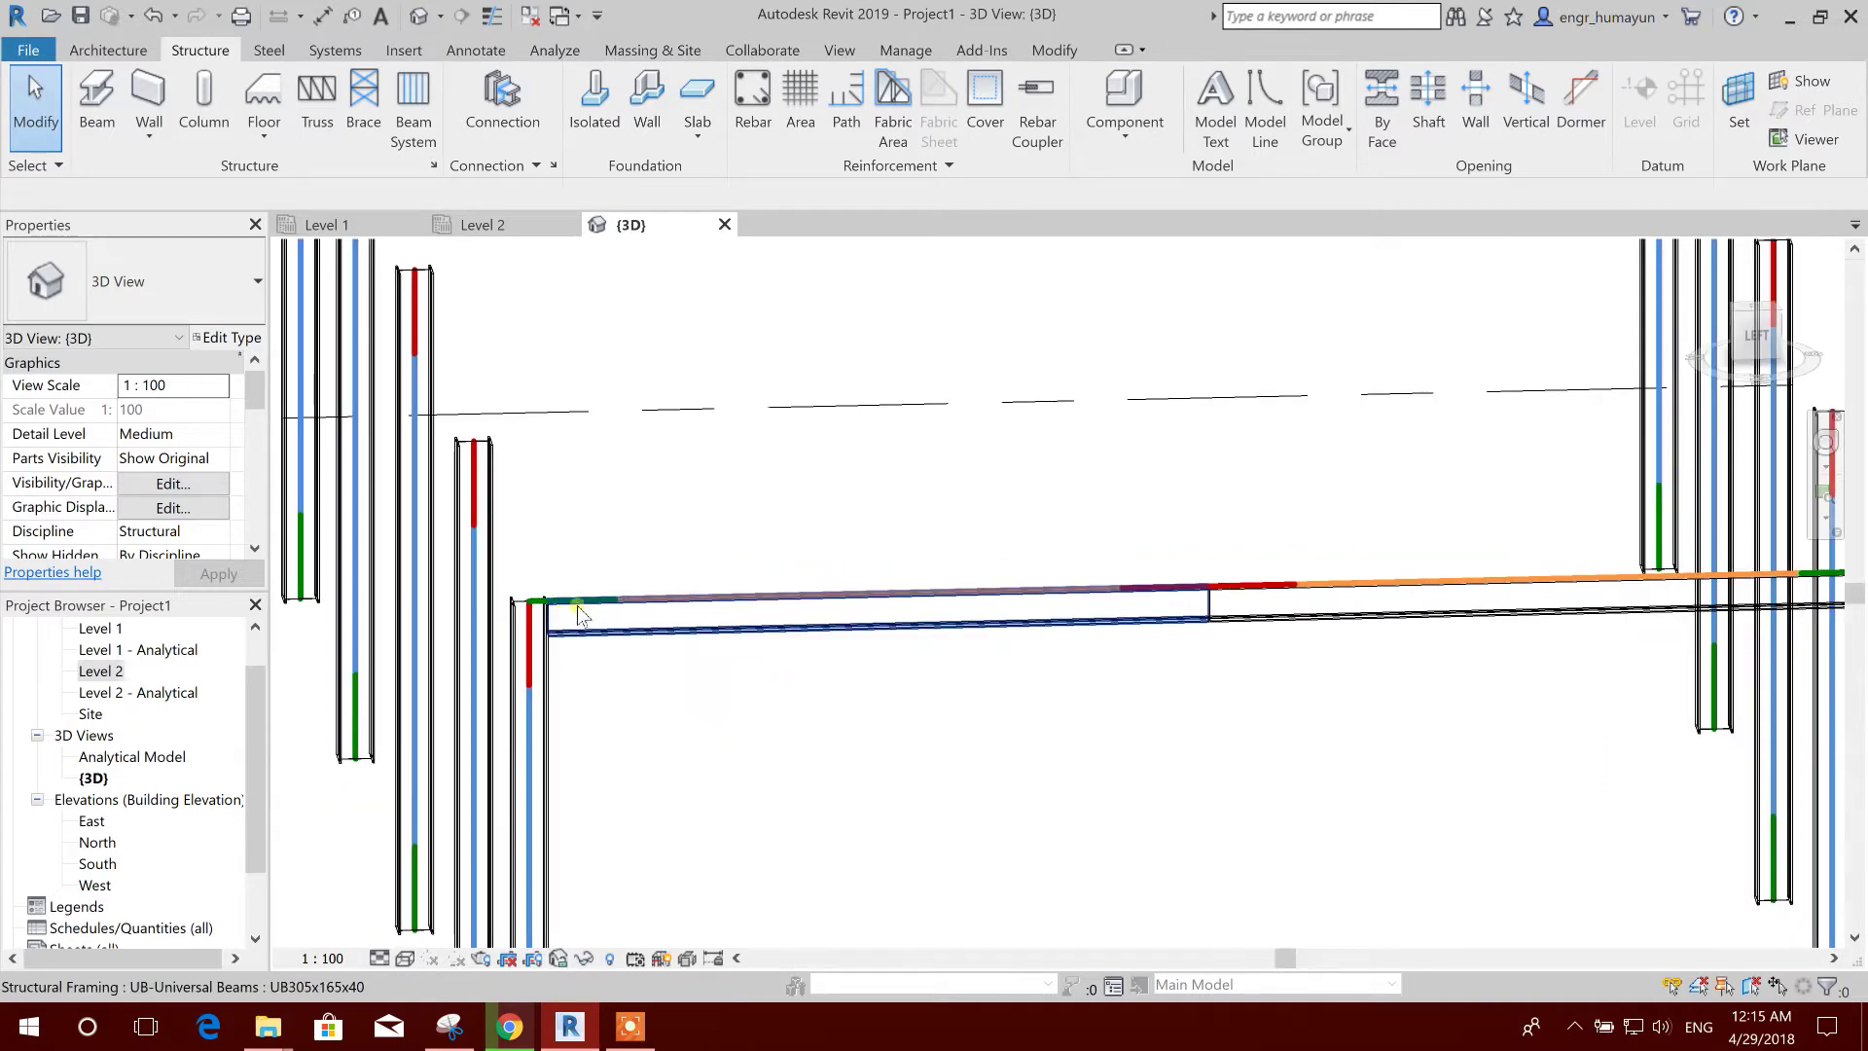
middle_click_drag(984, 755, 916, 764)
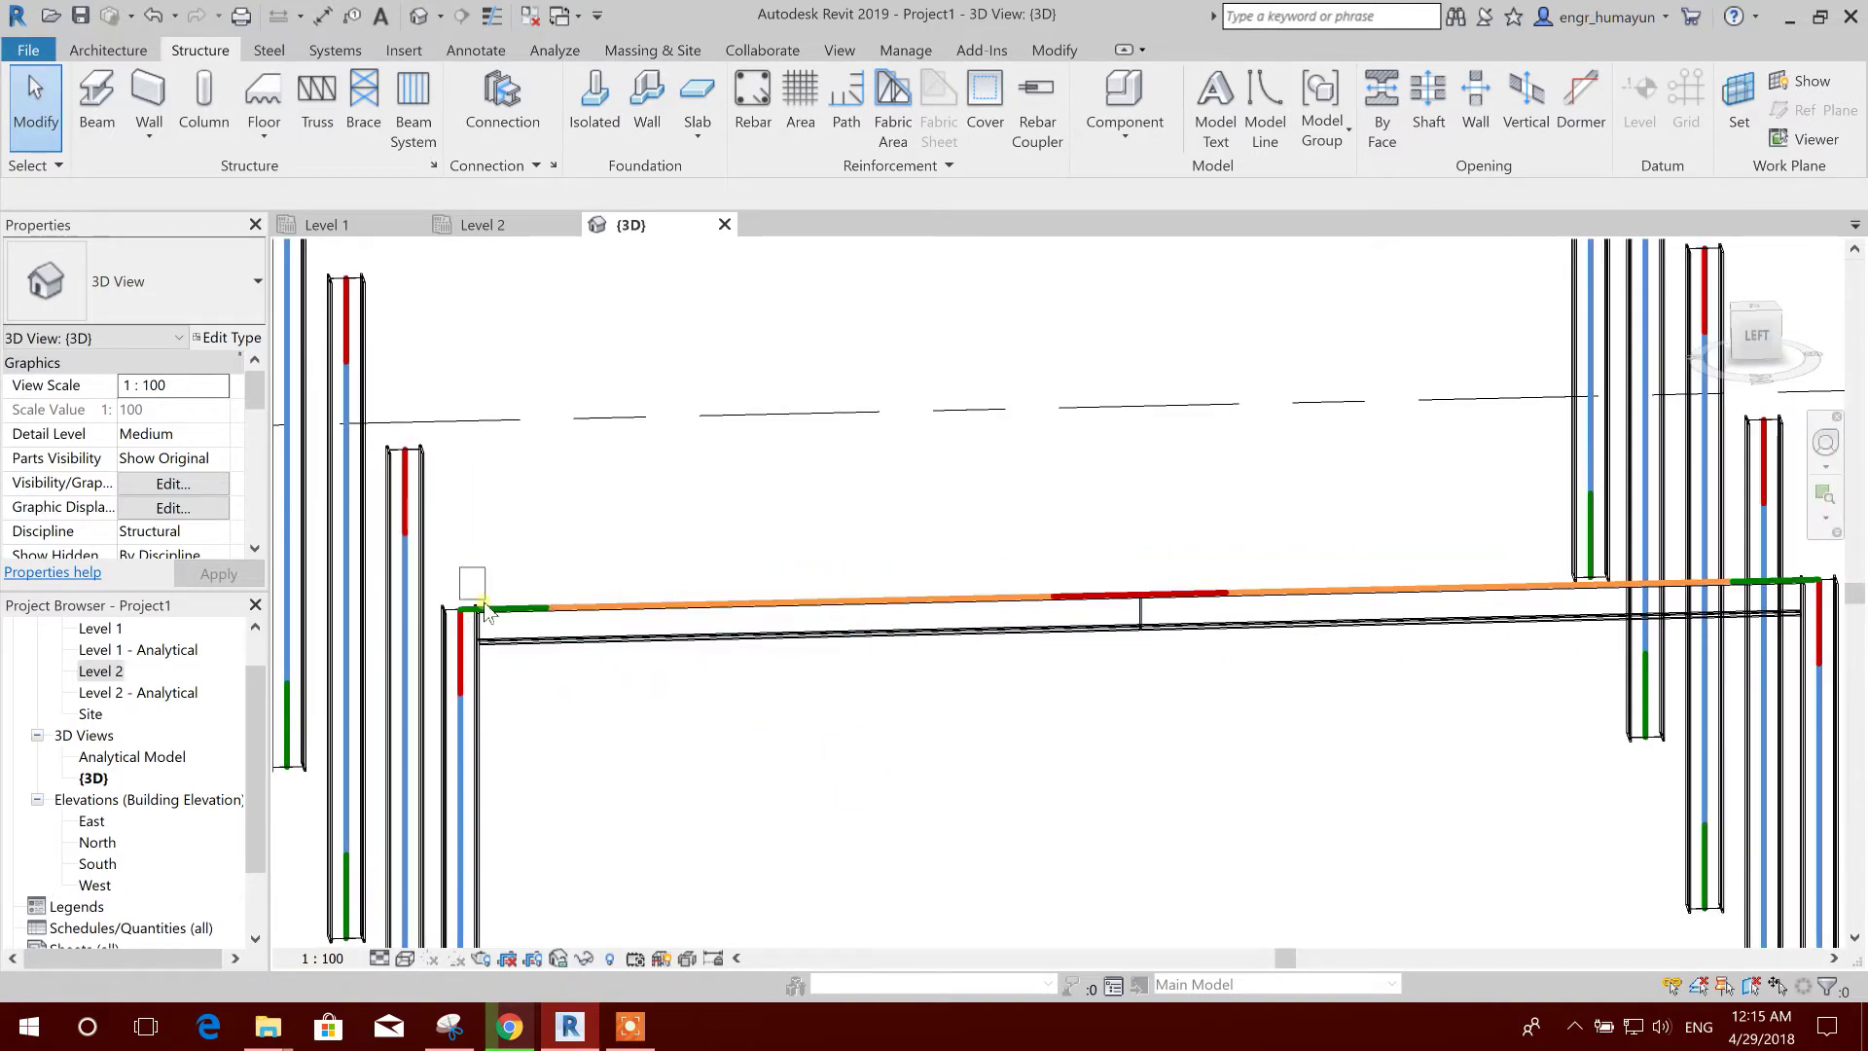
middle_click_drag(634, 717, 742, 647)
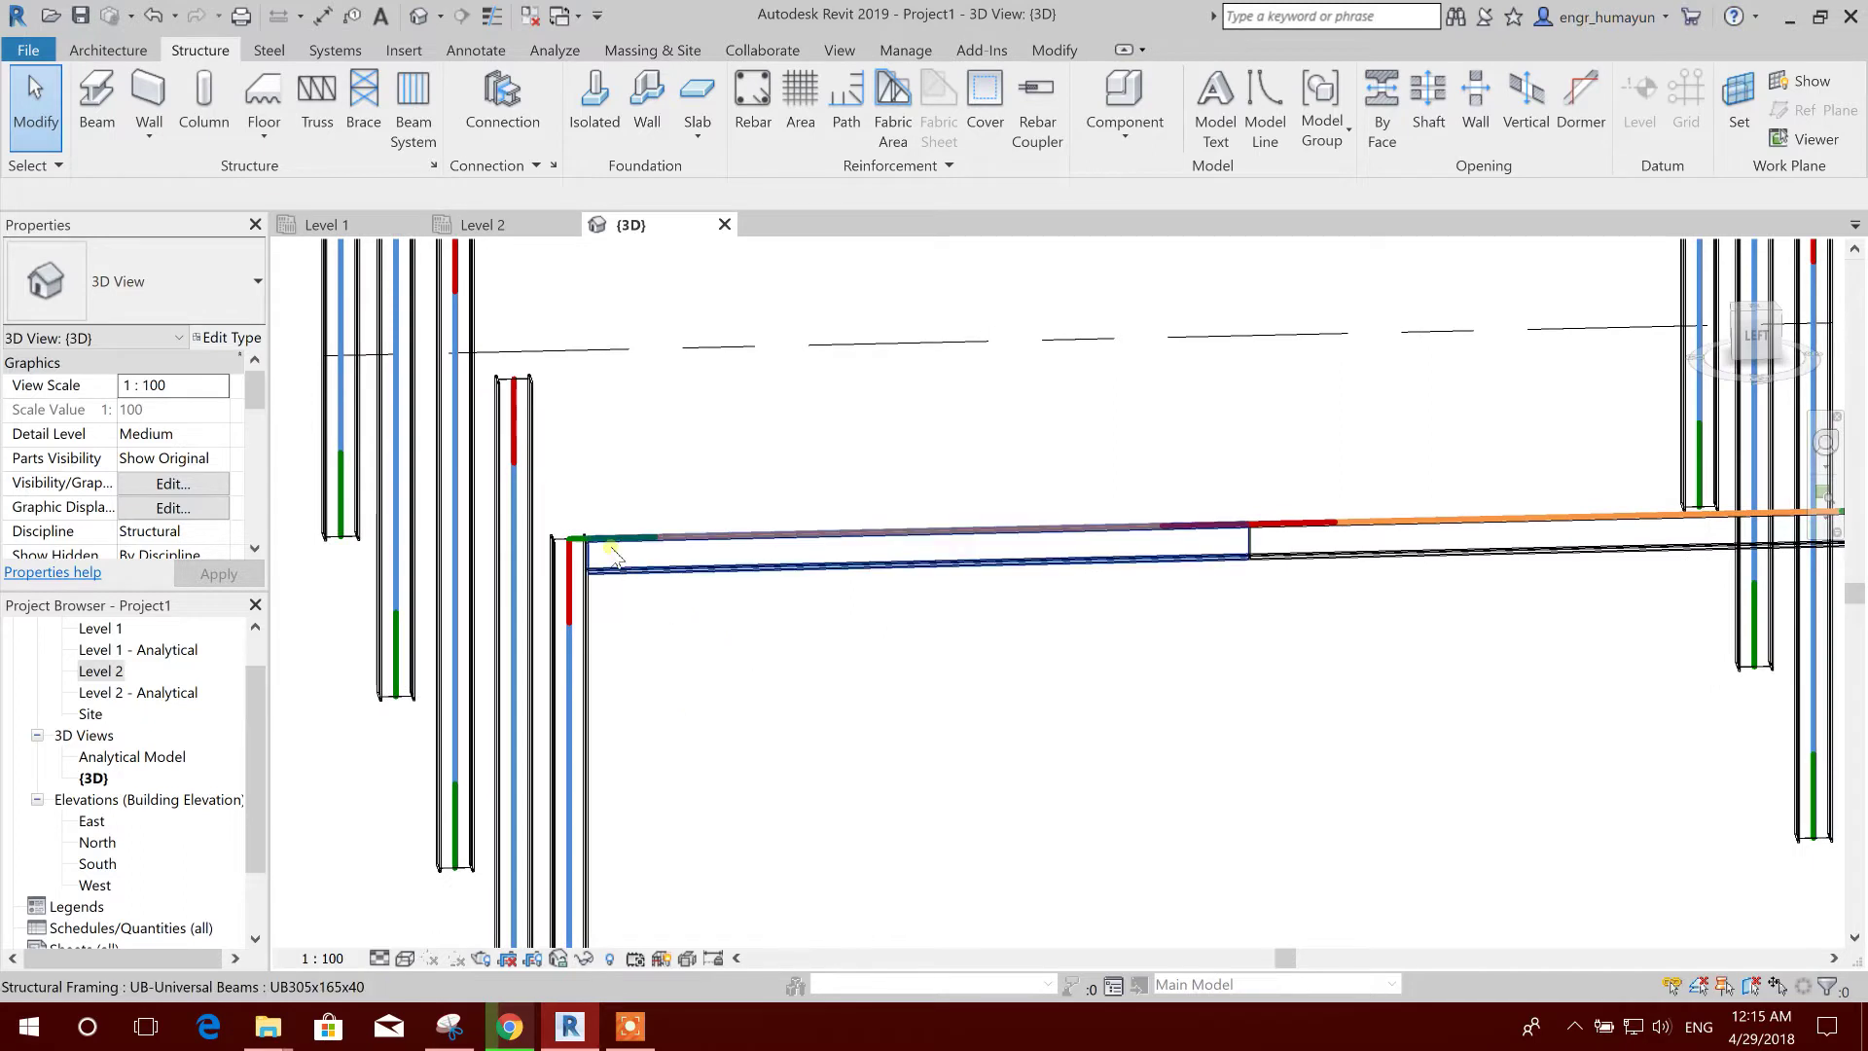
middle_click_drag(1361, 680, 712, 703)
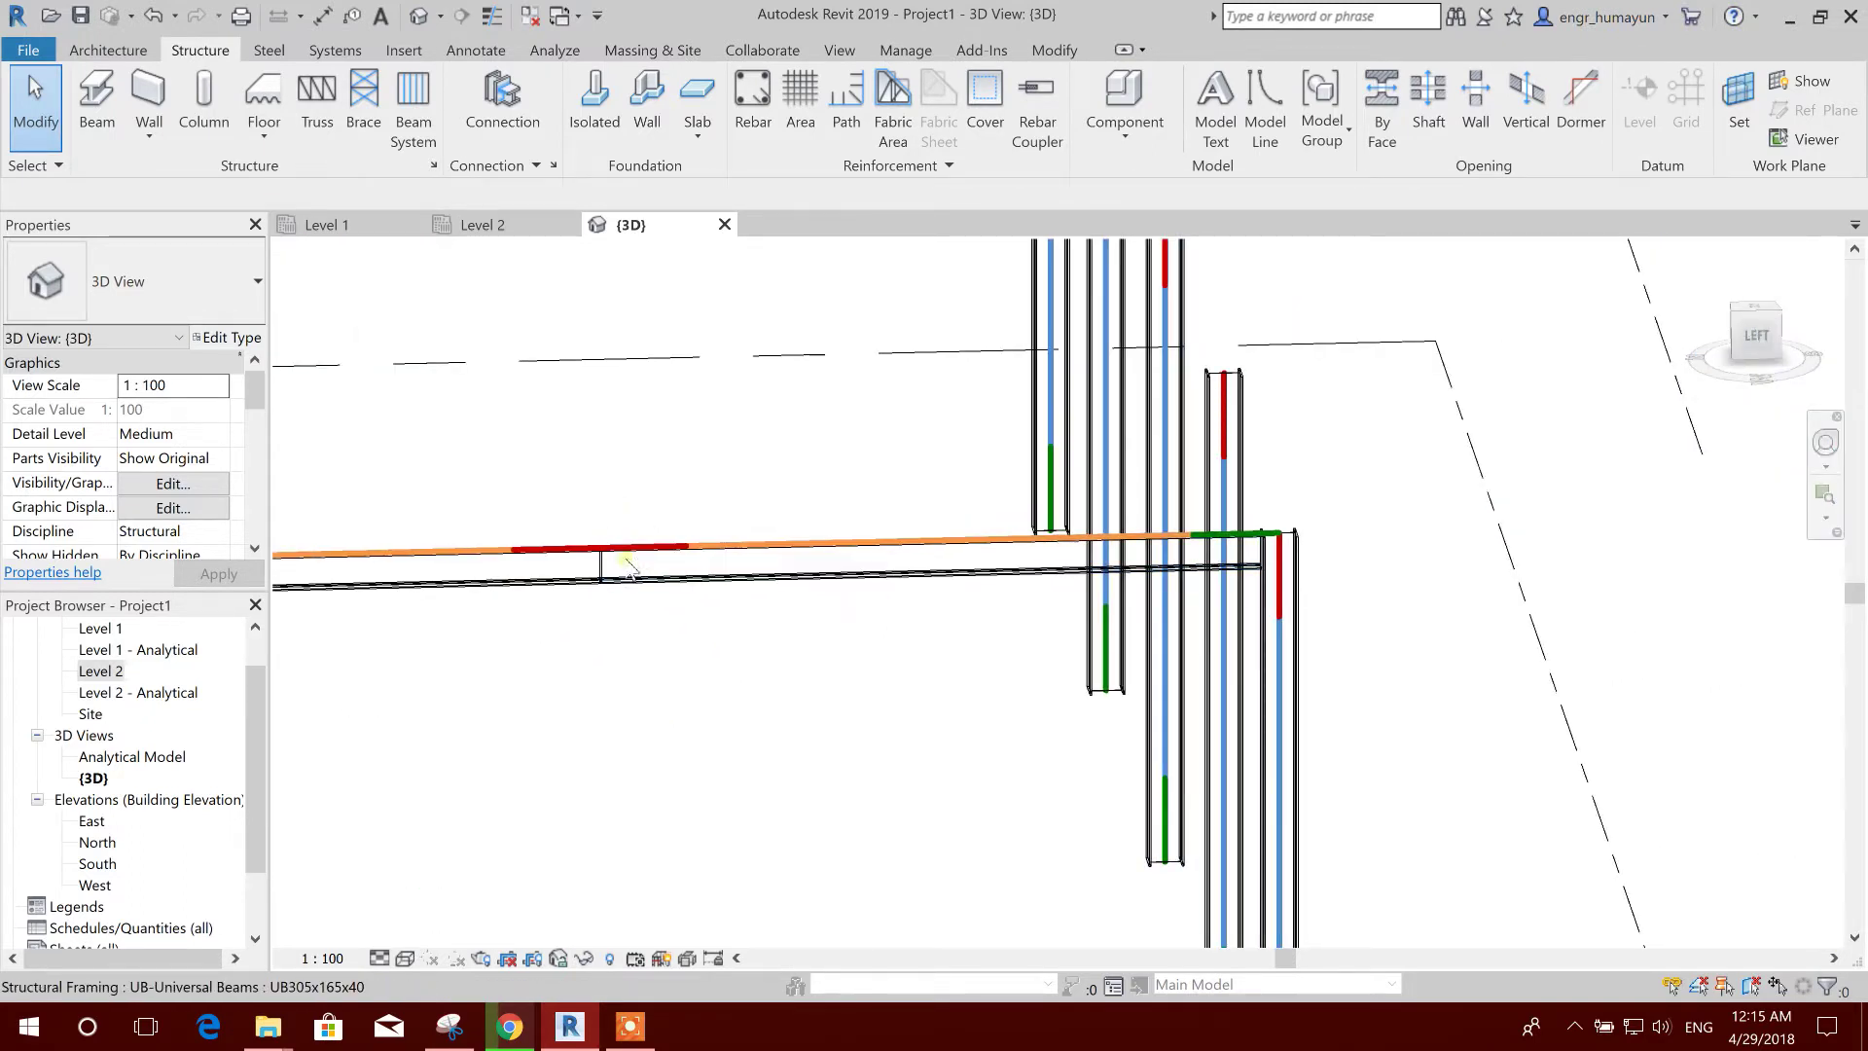
middle_click_drag(604, 542, 831, 539)
middle_click_drag(830, 622, 1102, 621)
scroll(839, 622, "down", 3)
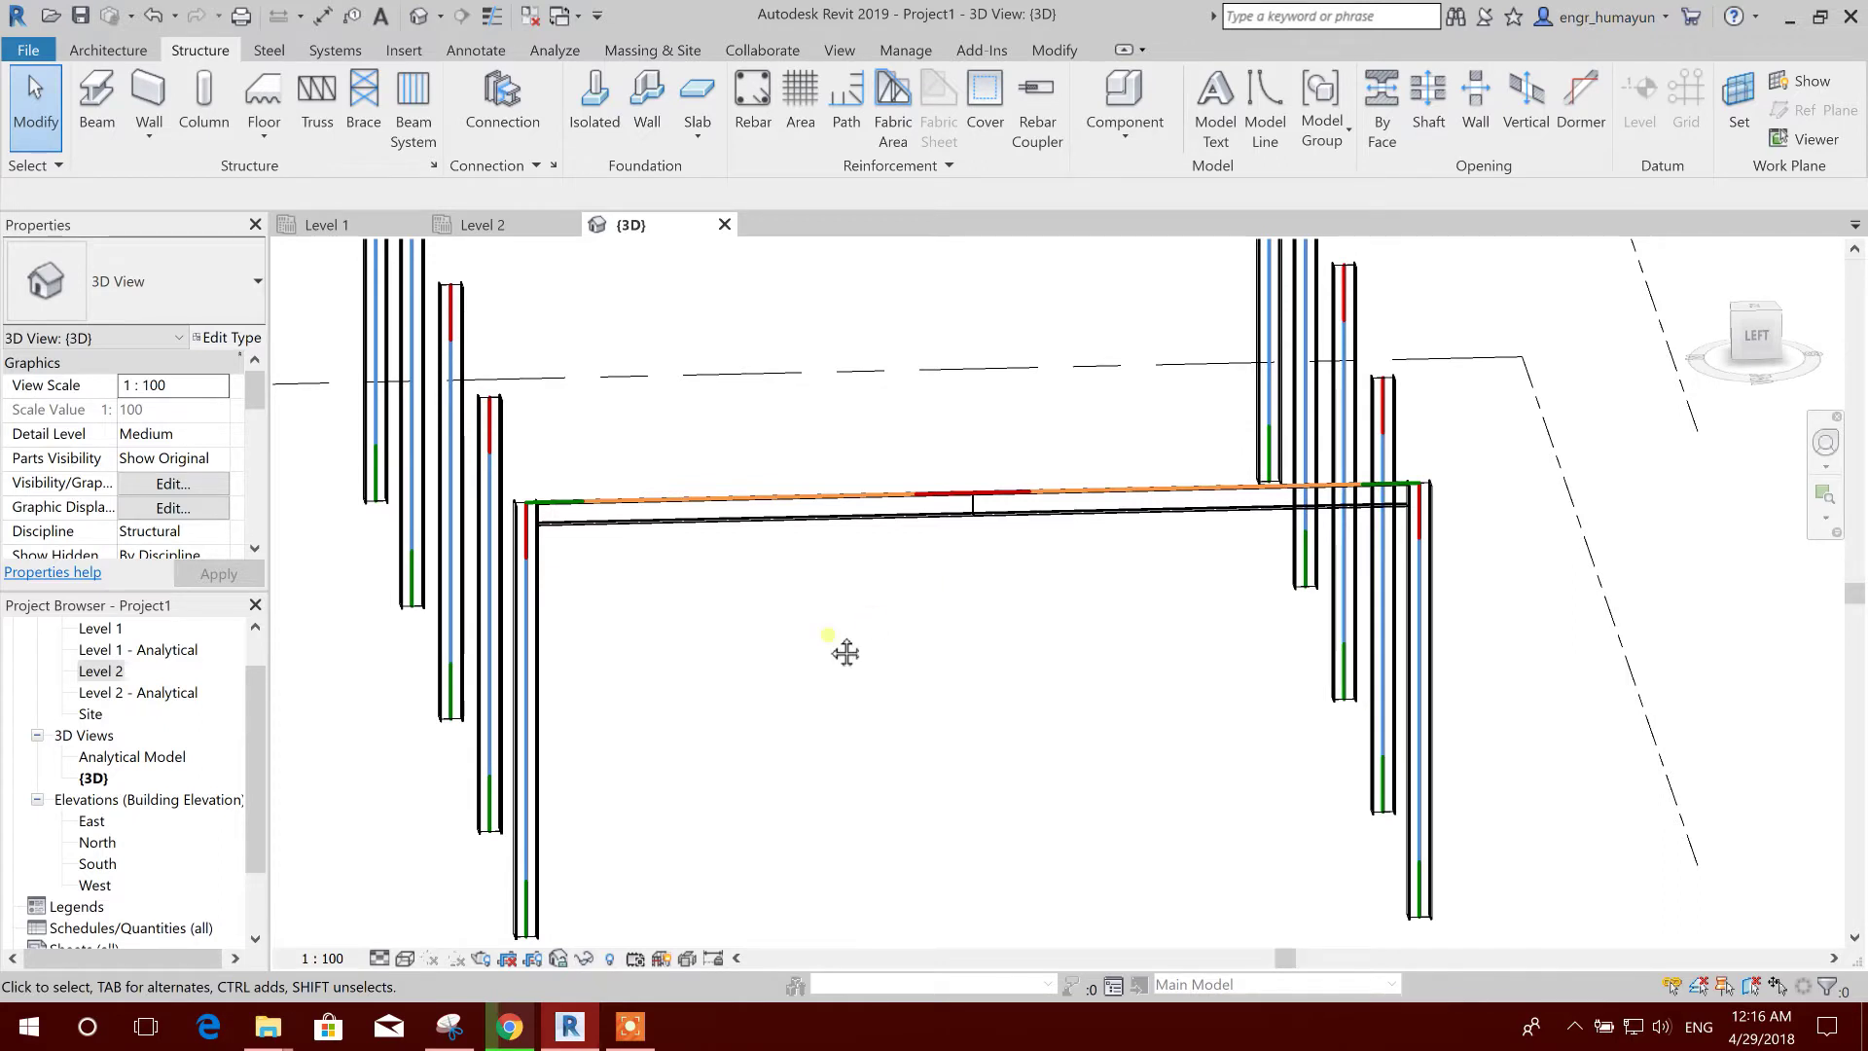
middle_click_drag(843, 651, 1177, 697)
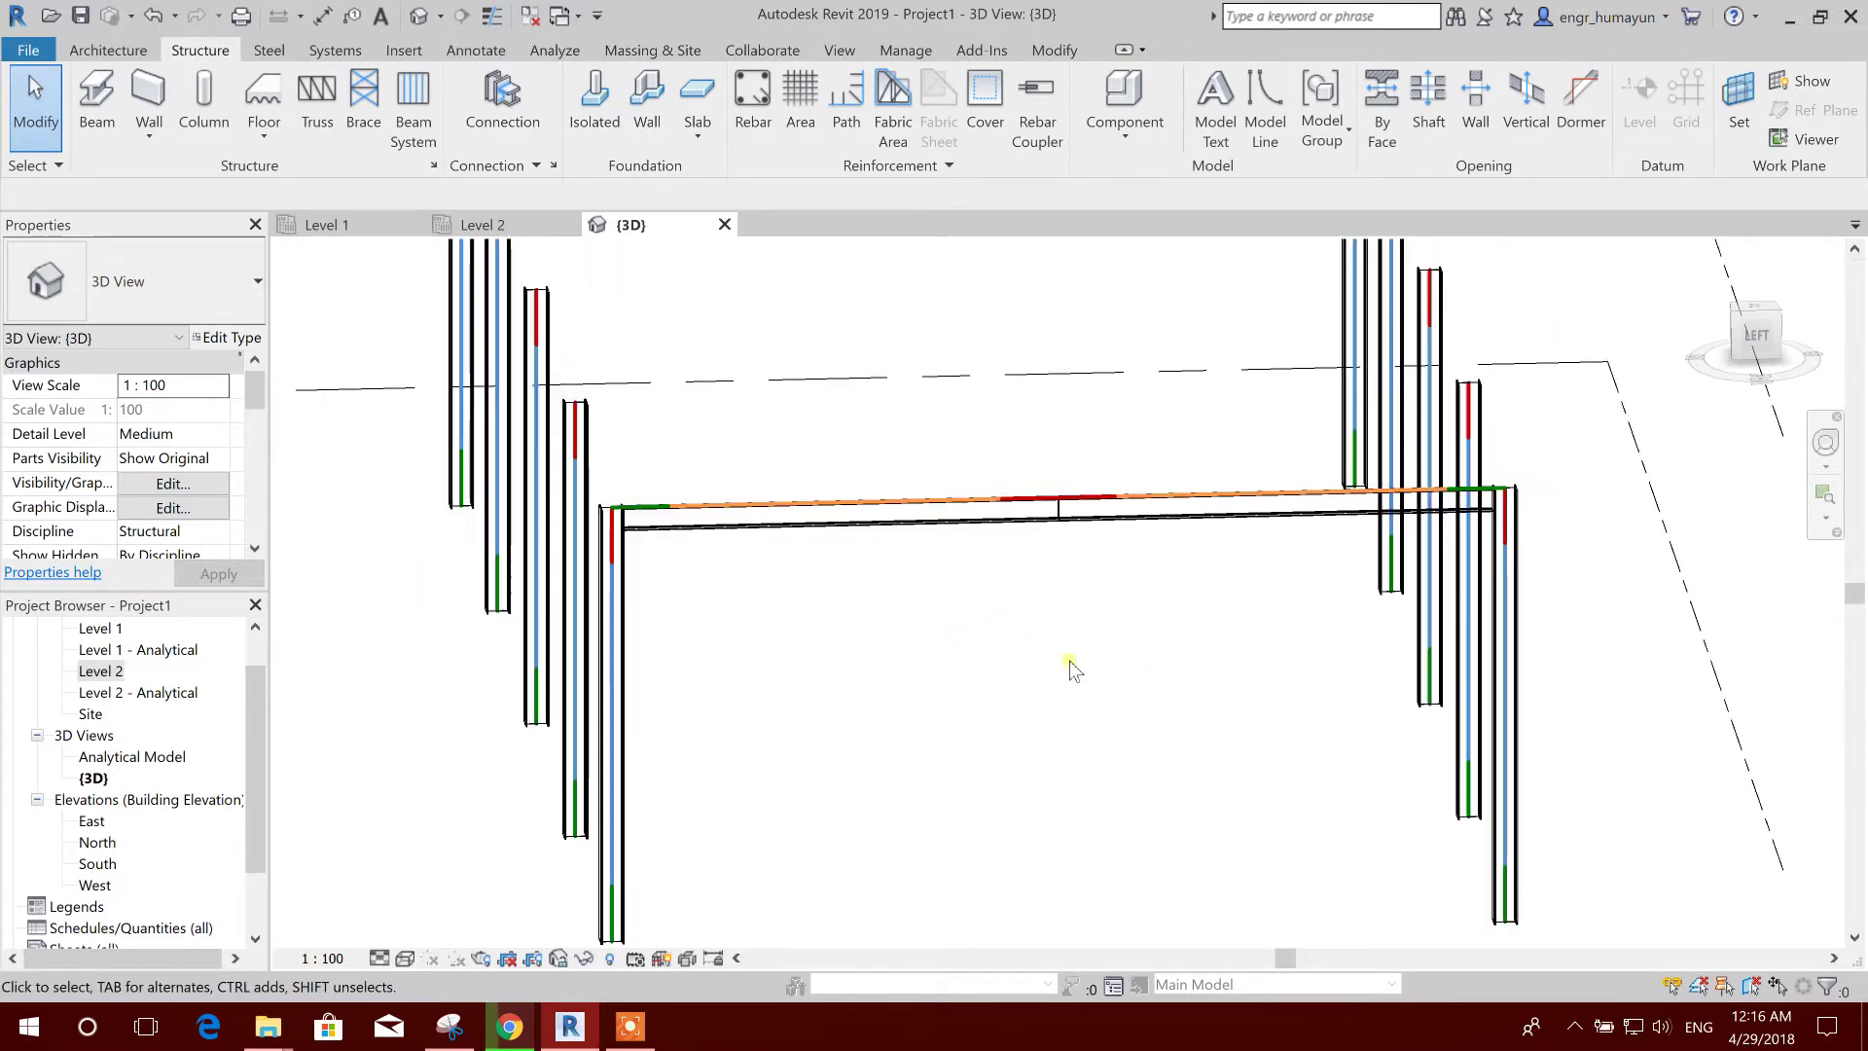
middle_click_drag(934, 633, 839, 660)
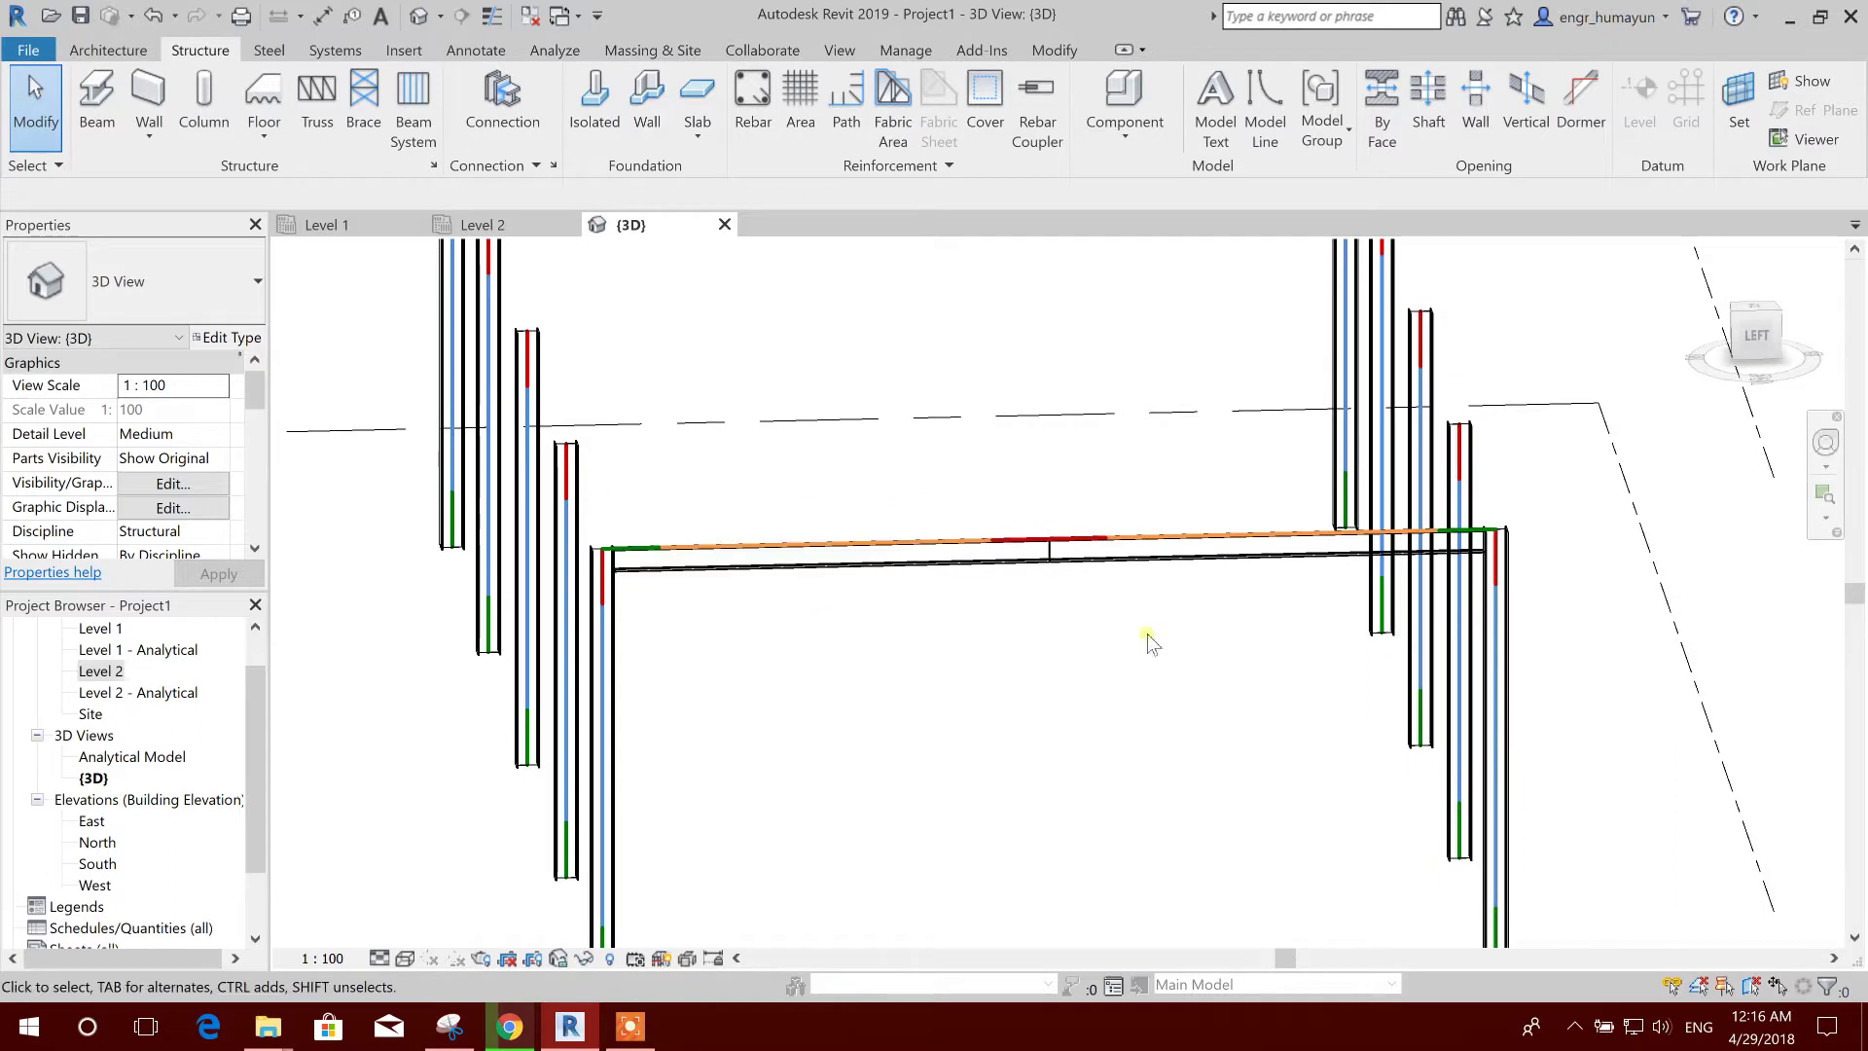
middle_click_drag(1147, 638, 999, 652)
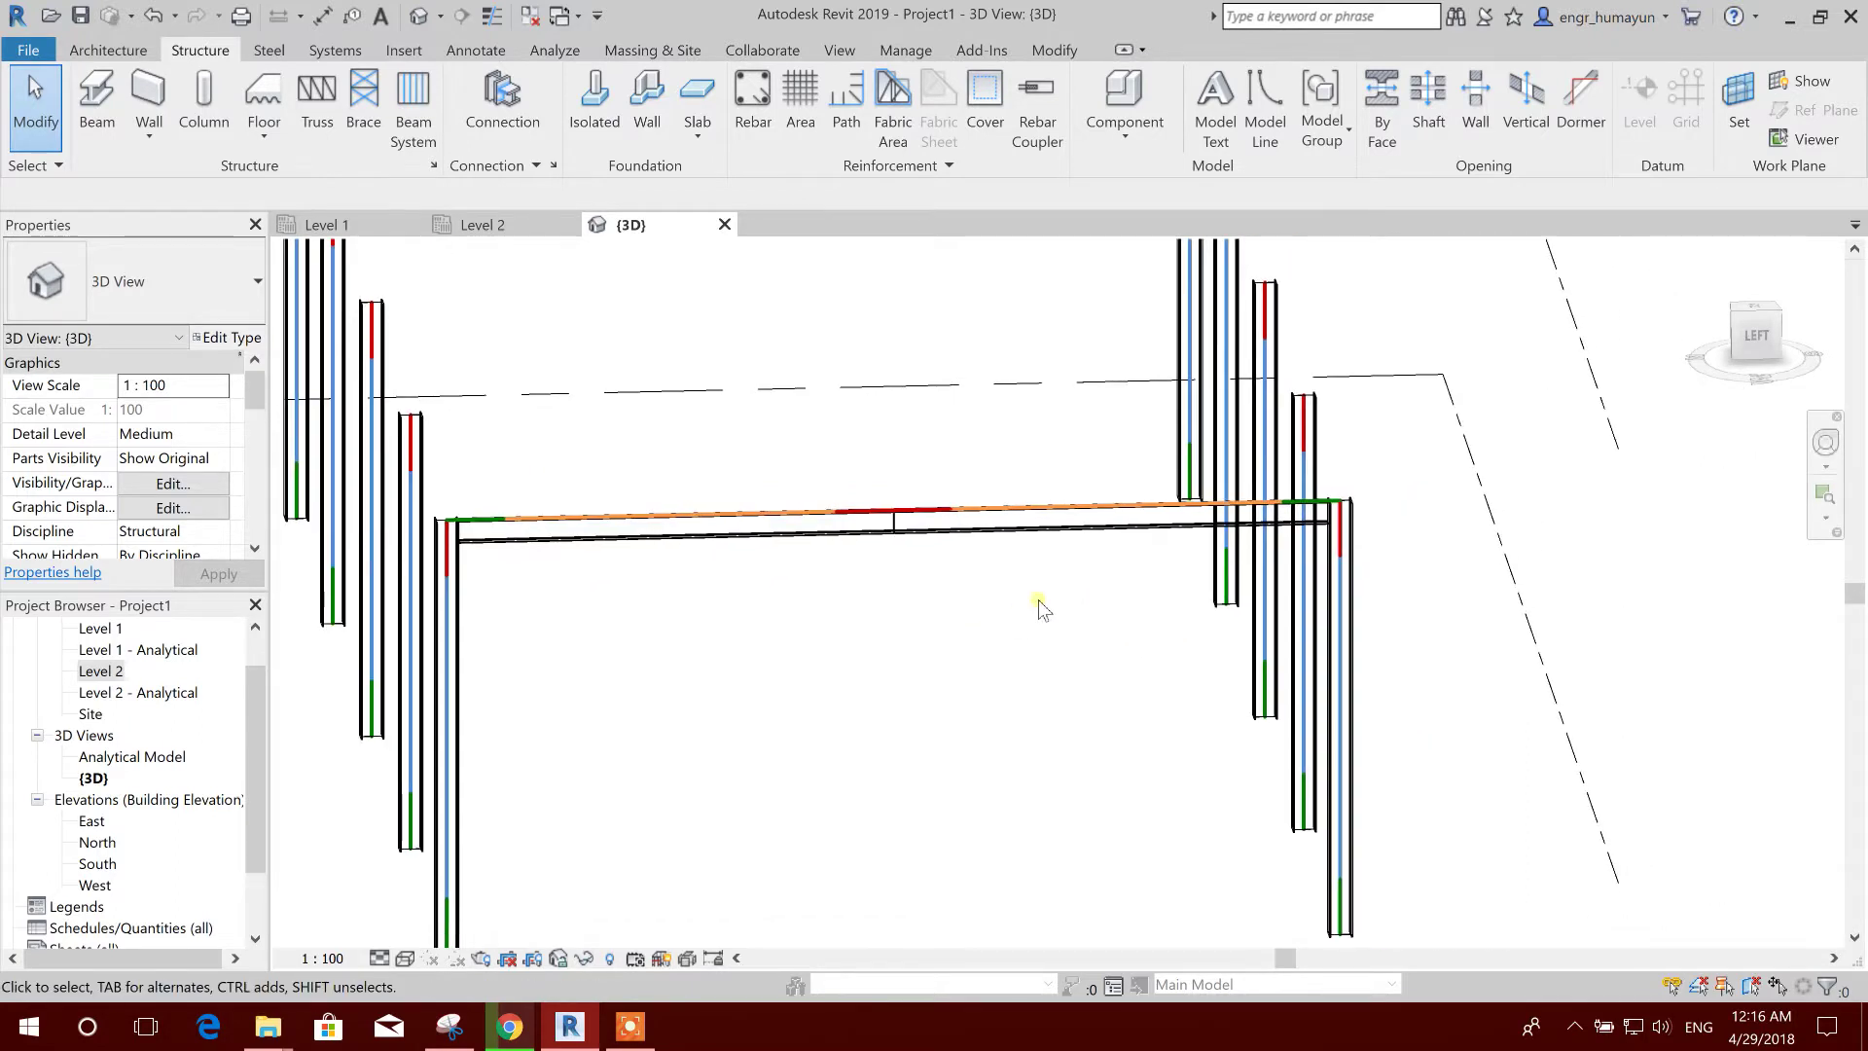
middle_click_drag(1125, 674, 1085, 718)
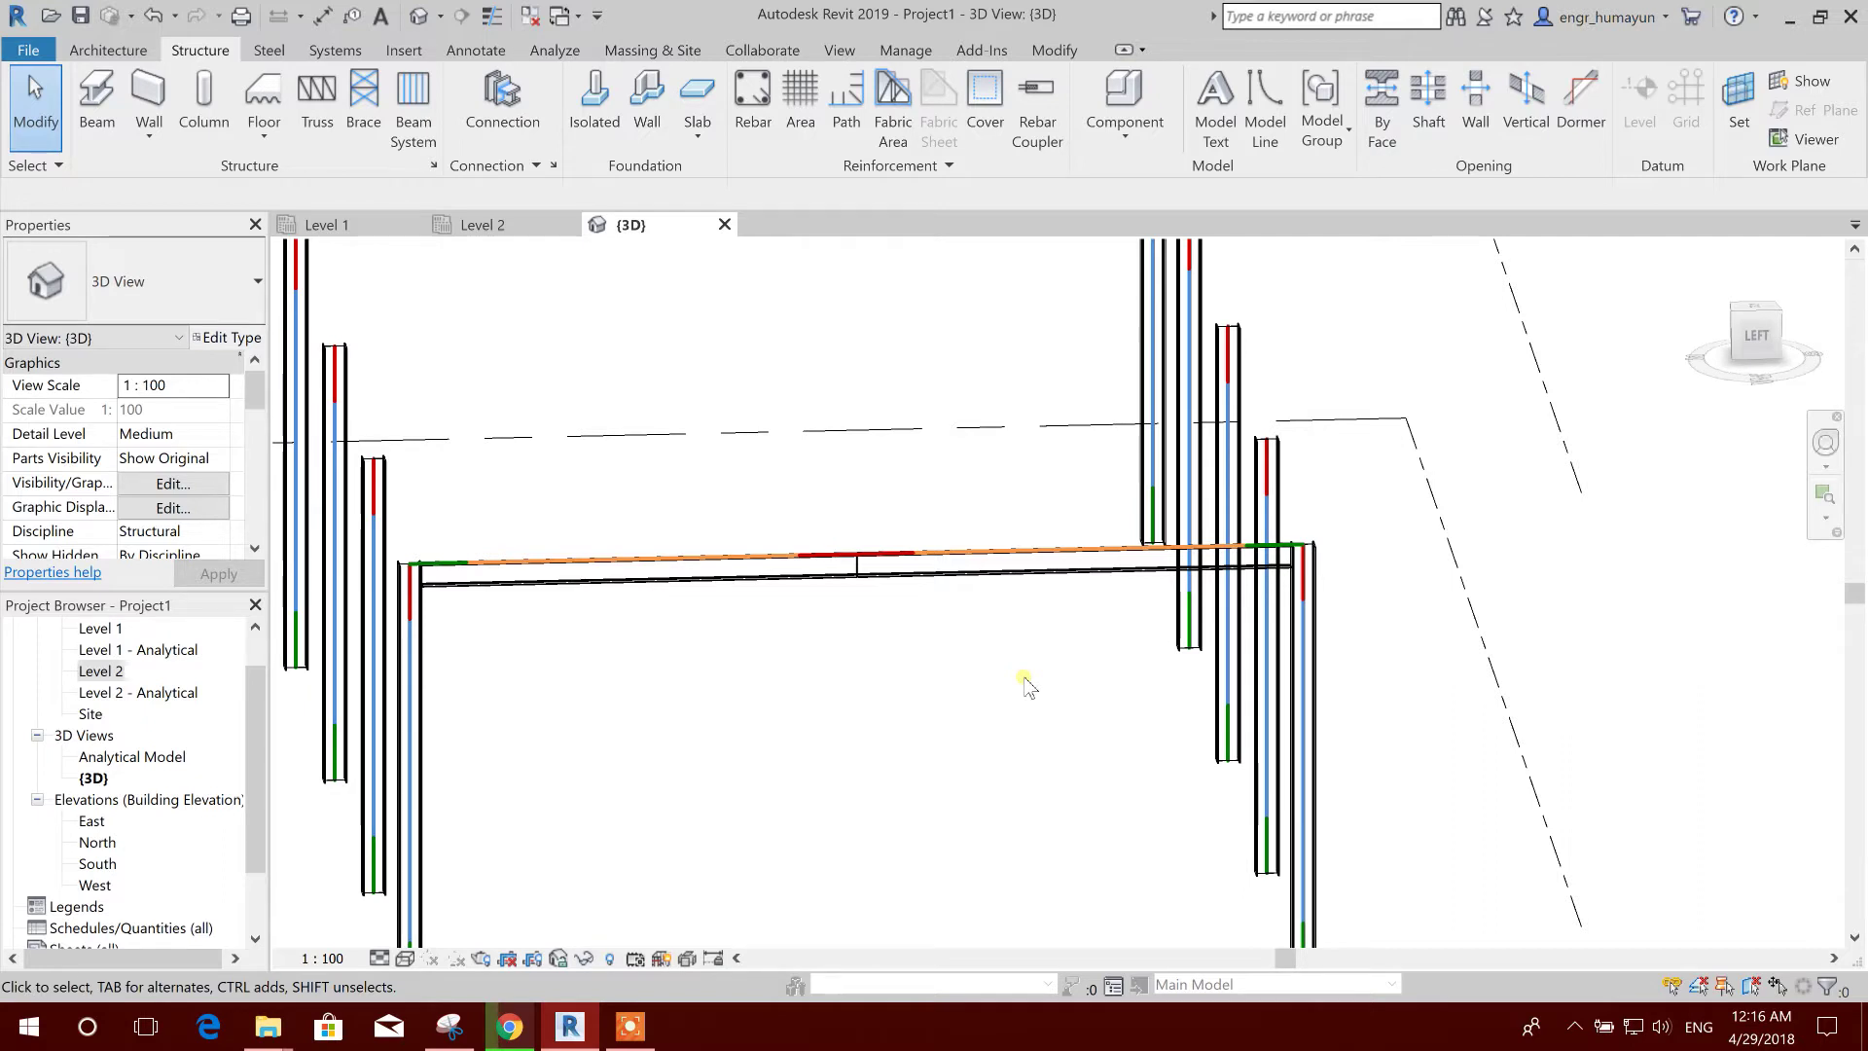
middle_click_drag(986, 687, 1143, 692)
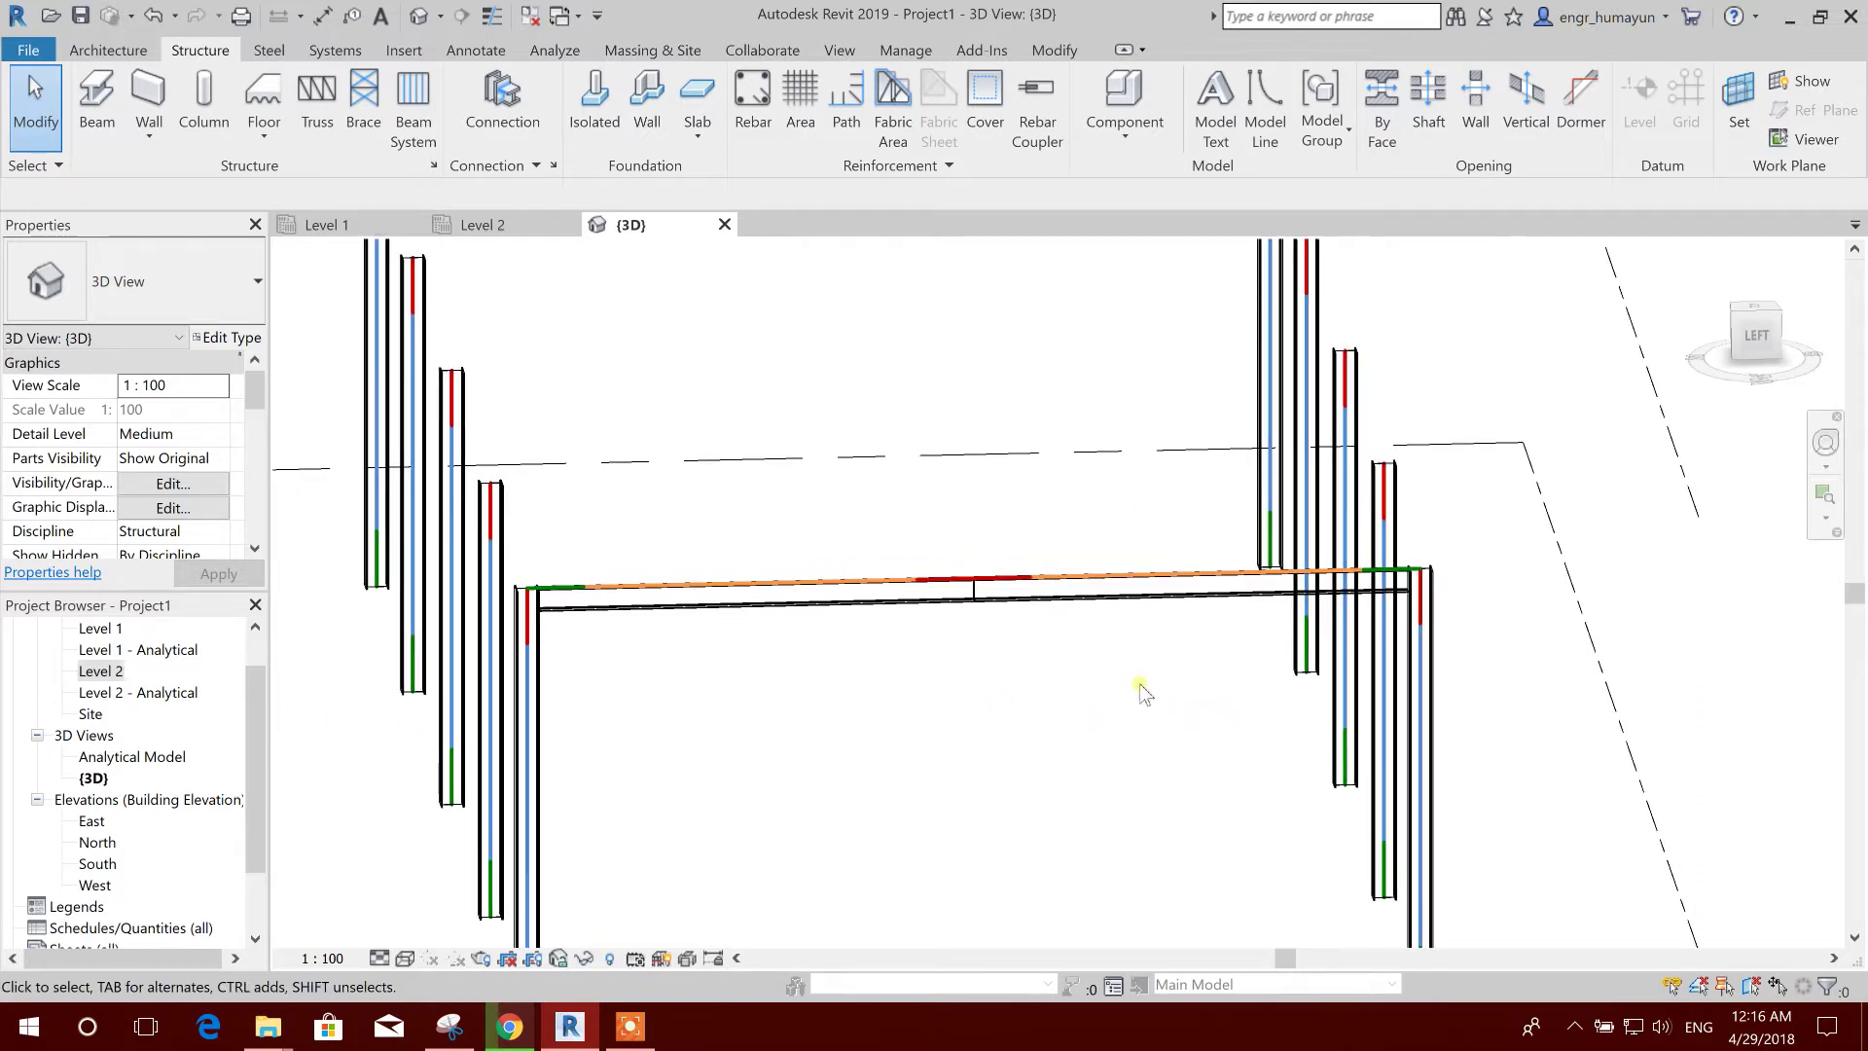
middle_click_drag(1052, 744, 1049, 694)
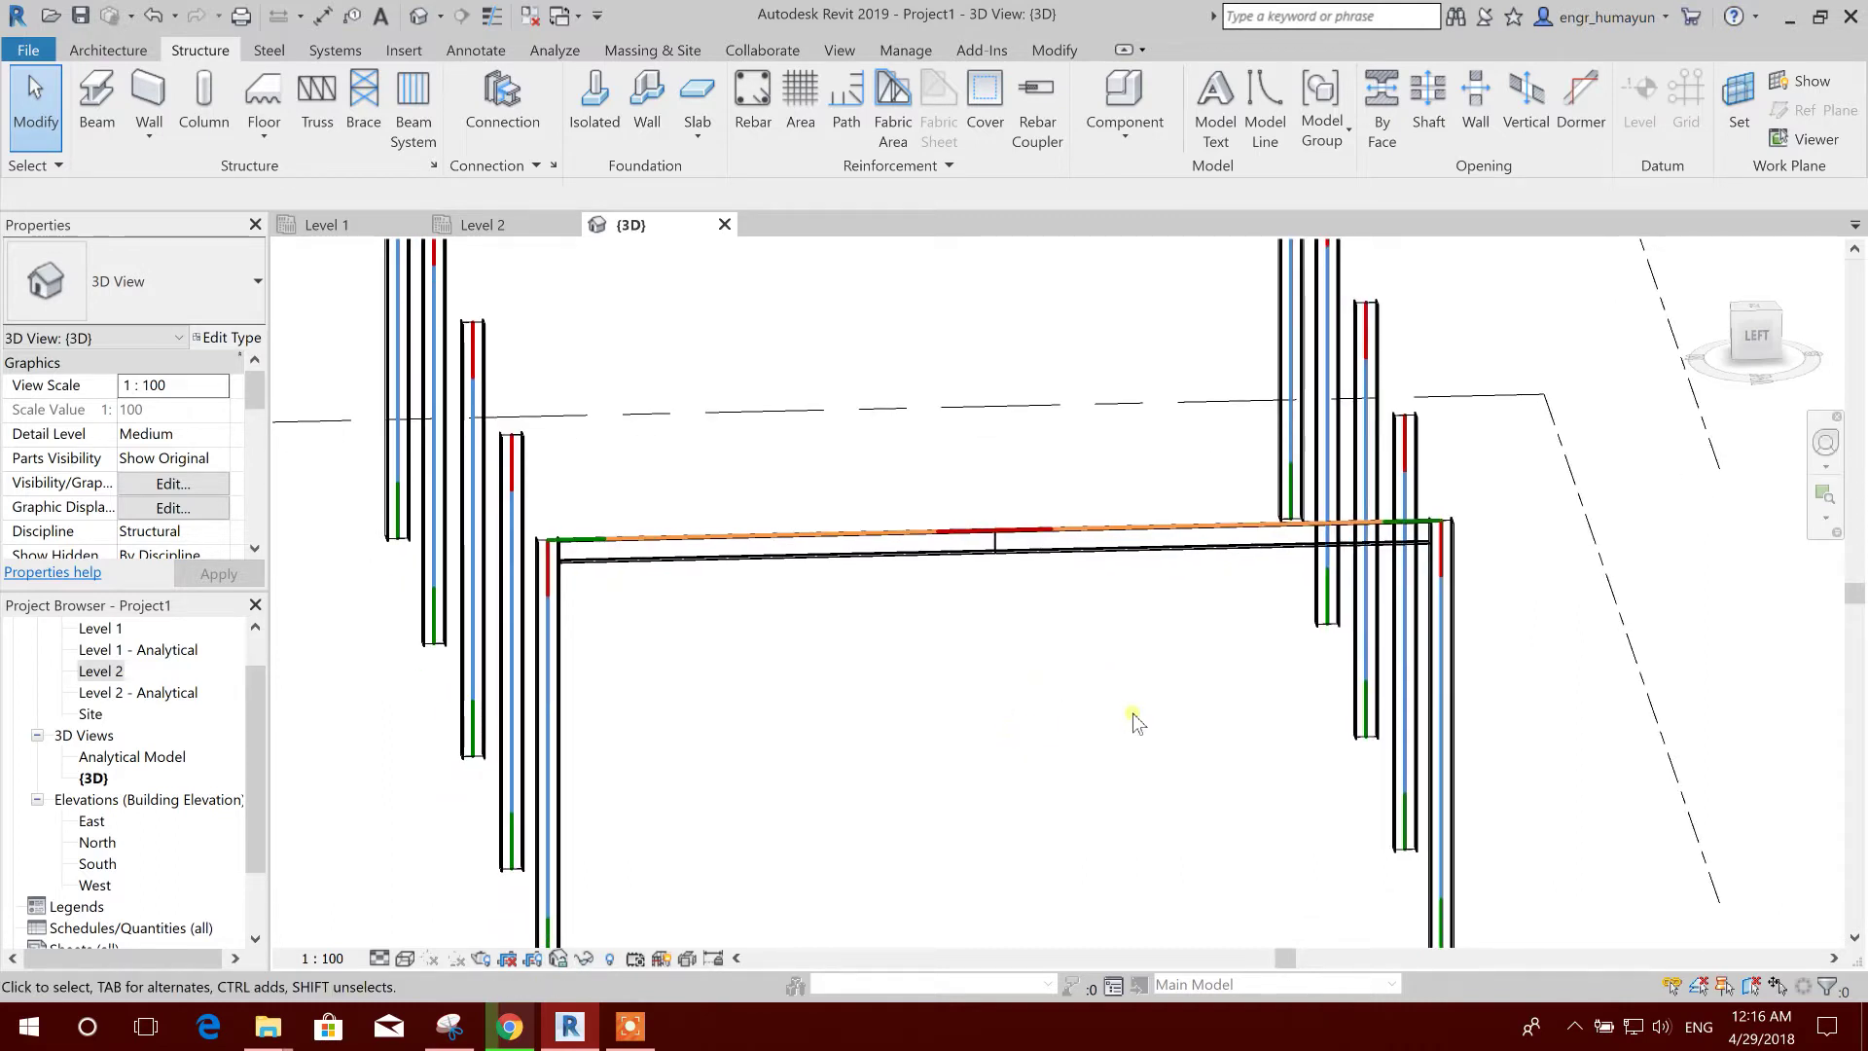
middle_click_drag(1134, 721, 1104, 720)
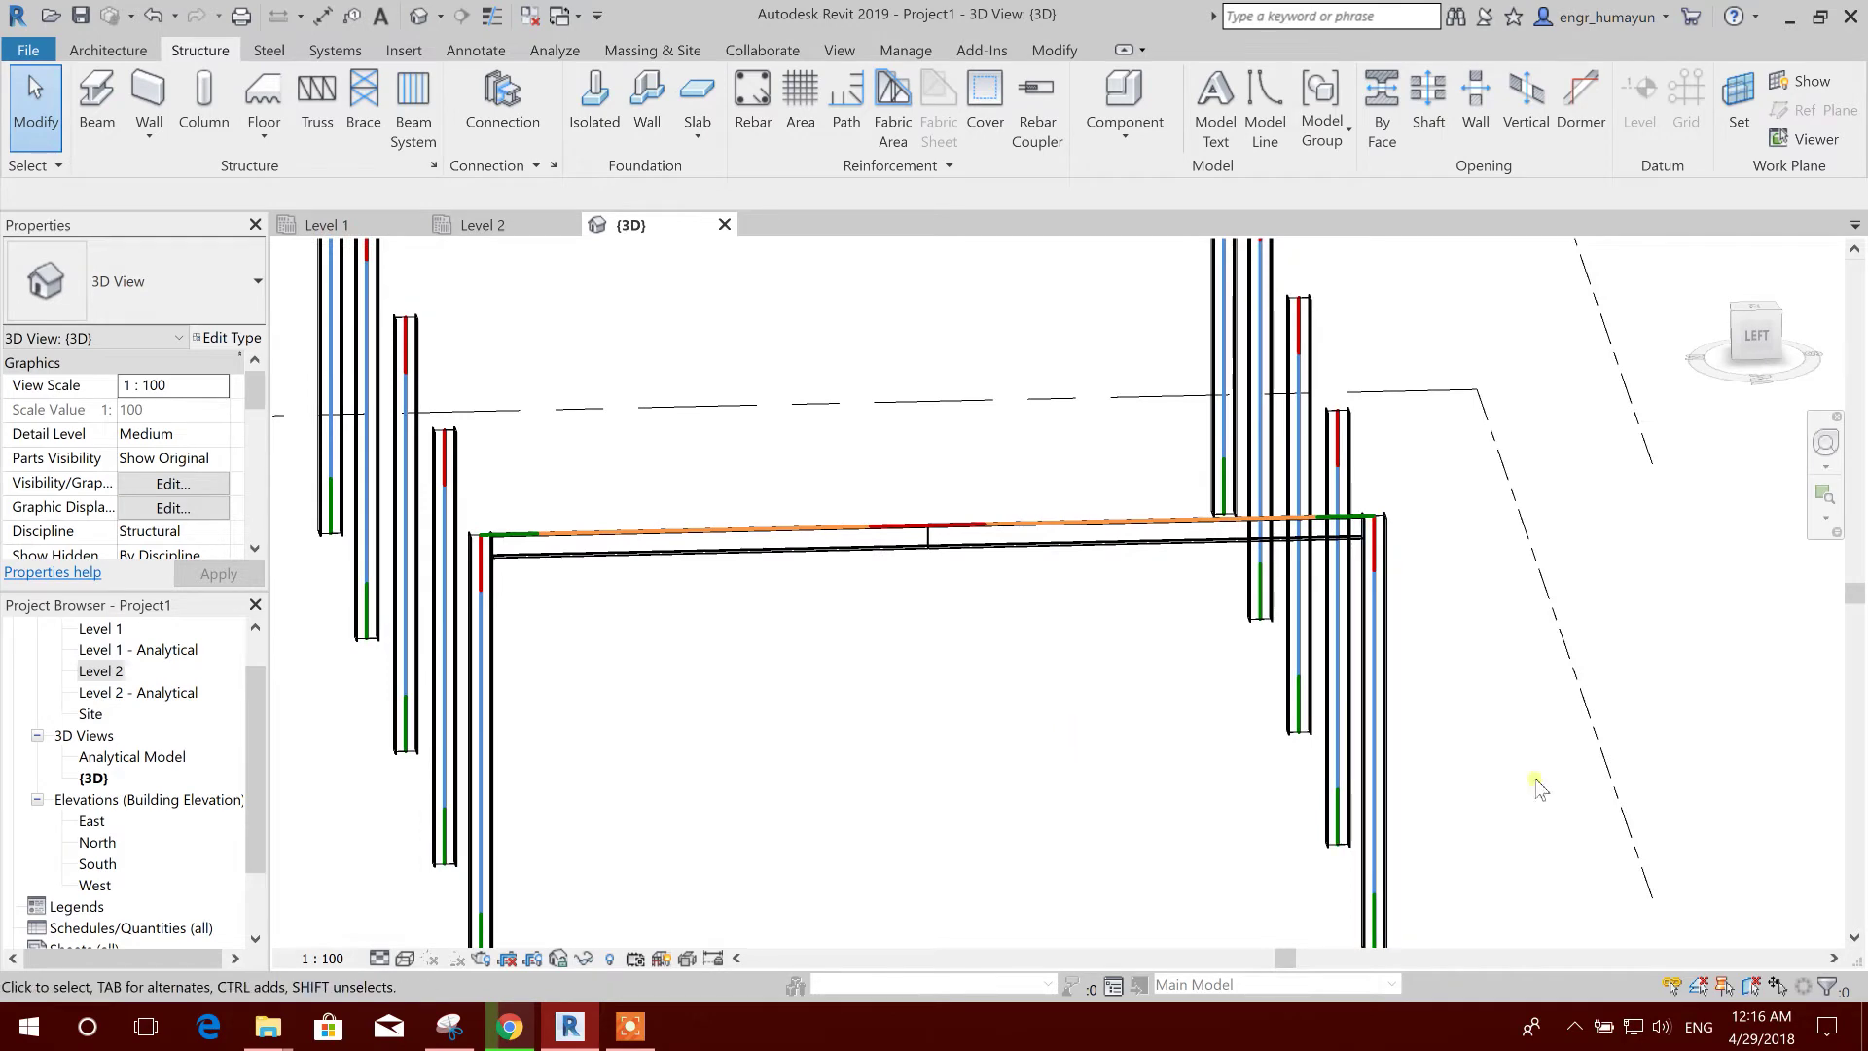
middle_click_drag(1489, 764, 1128, 659, "shift")
middle_click_drag(1259, 658, 1201, 664)
scroll(1023, 580, "up", 2)
scroll(1206, 674, "down", 1)
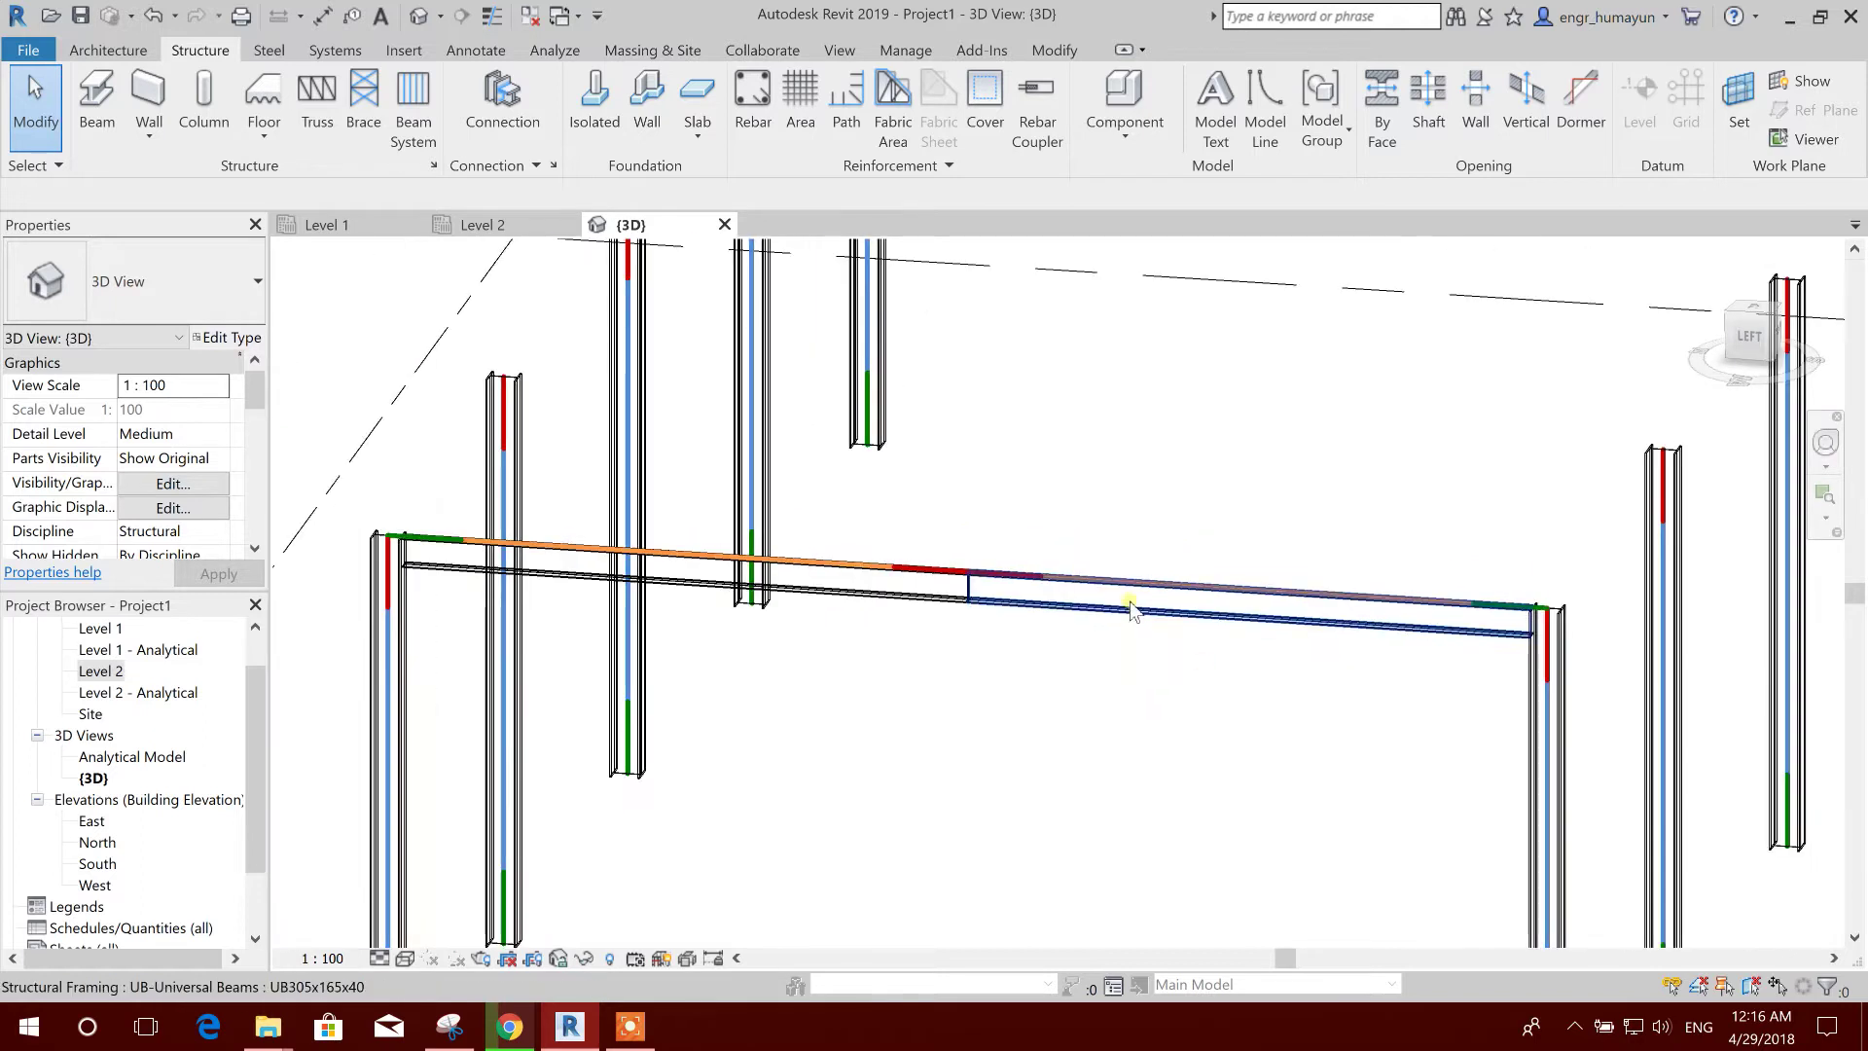
scroll(1138, 662, "down", 1)
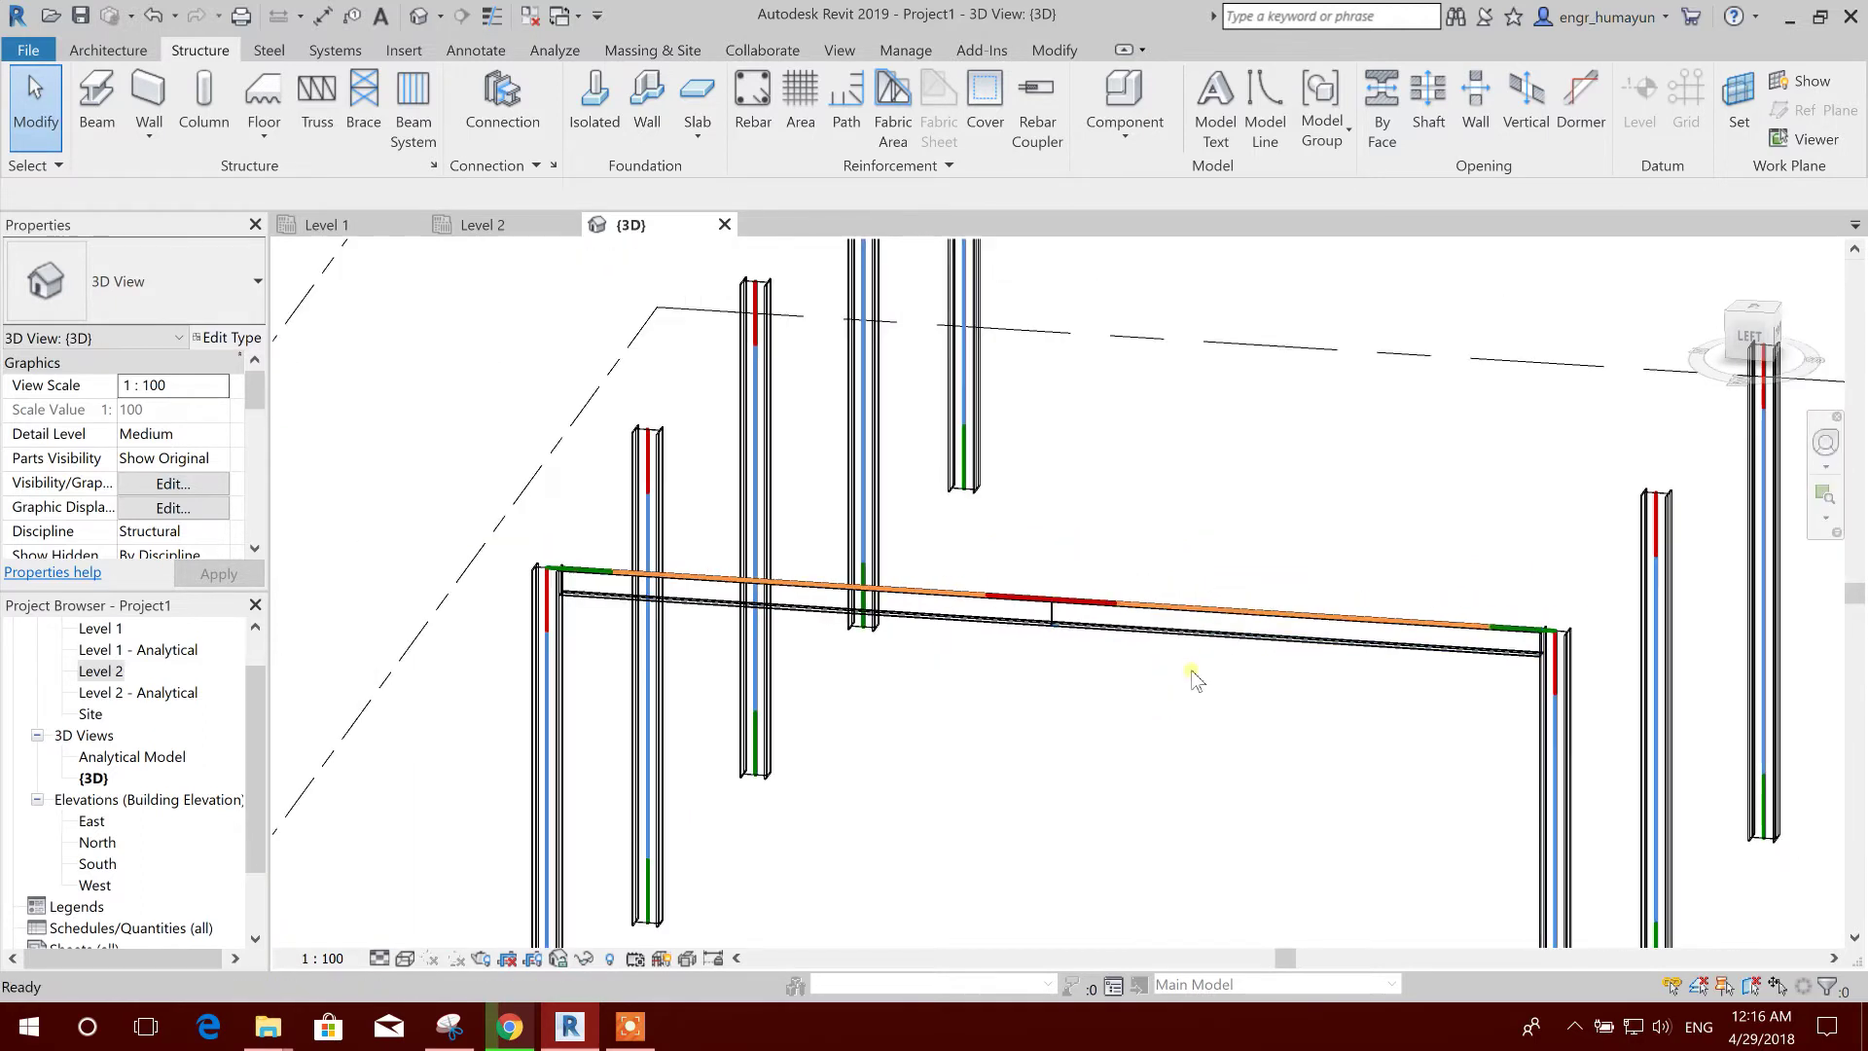
scroll(1095, 715, "down", 1)
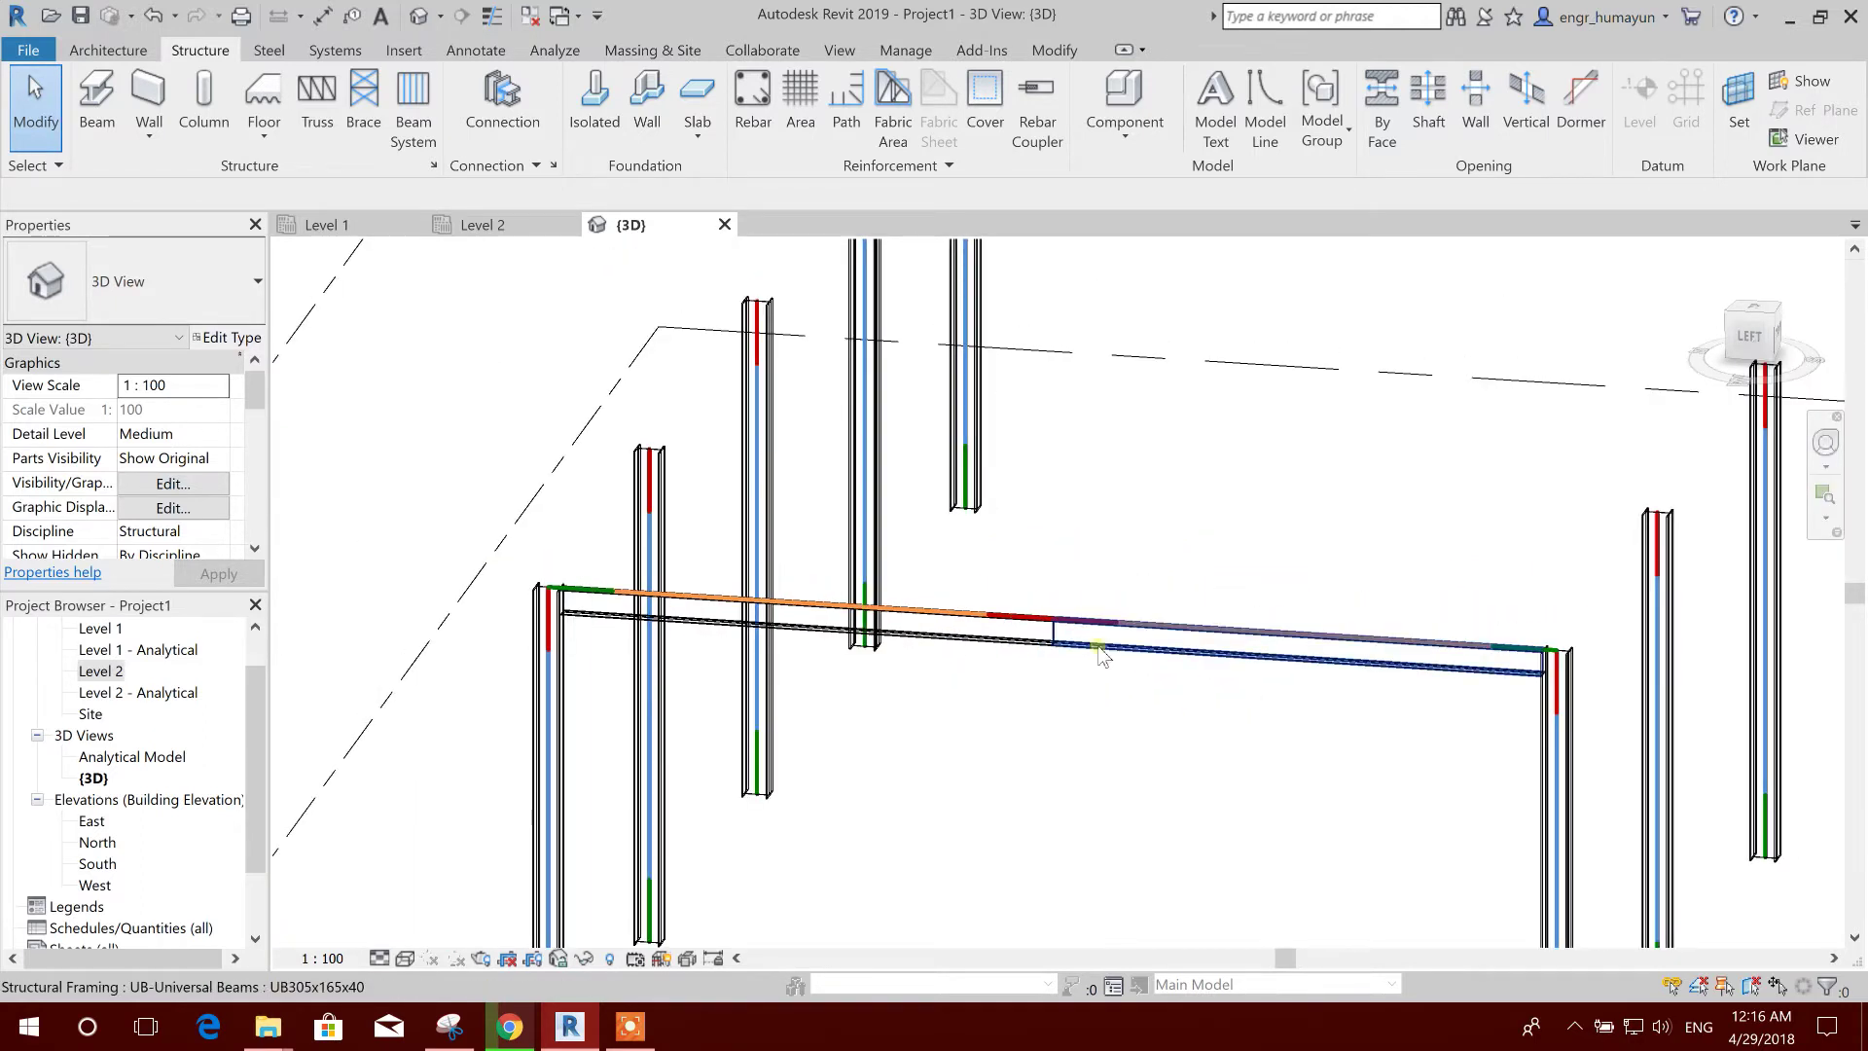
- Set the End Level Offset of both grid 1 beams to 1400 mm
left_click(1048, 646)
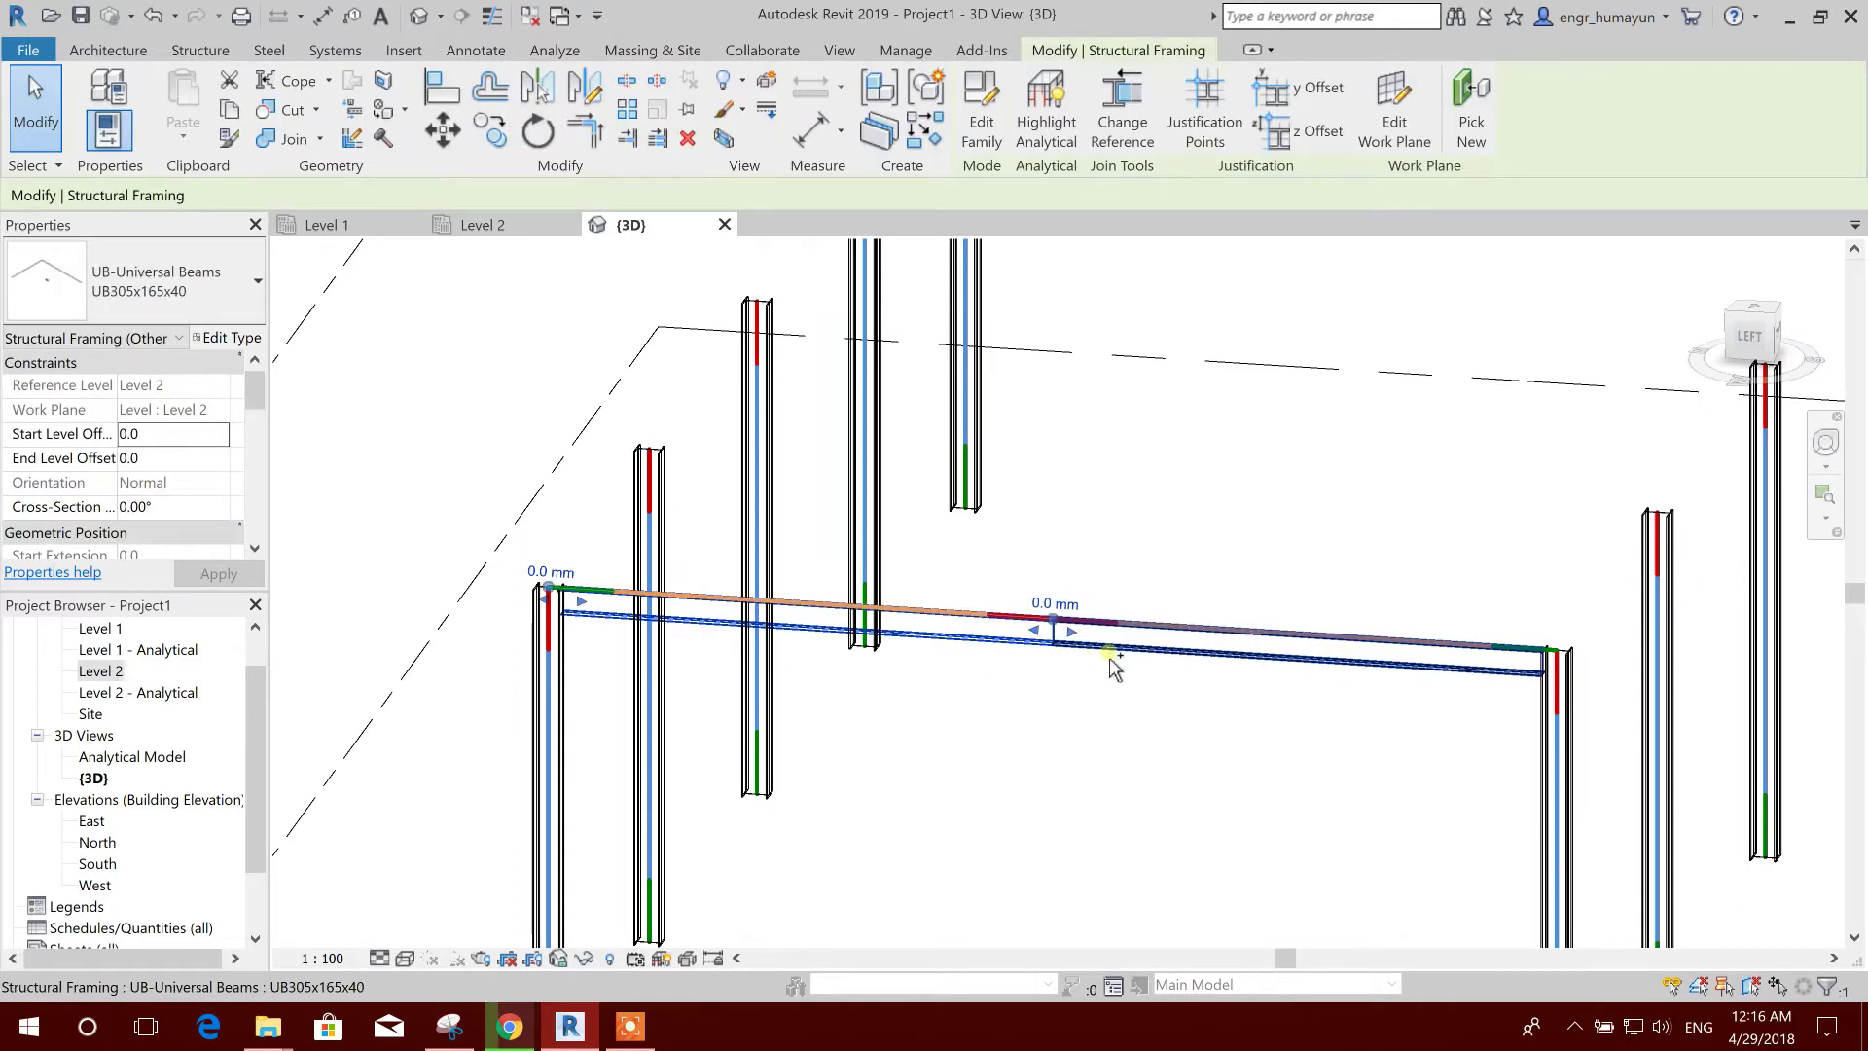
left_click(152, 458)
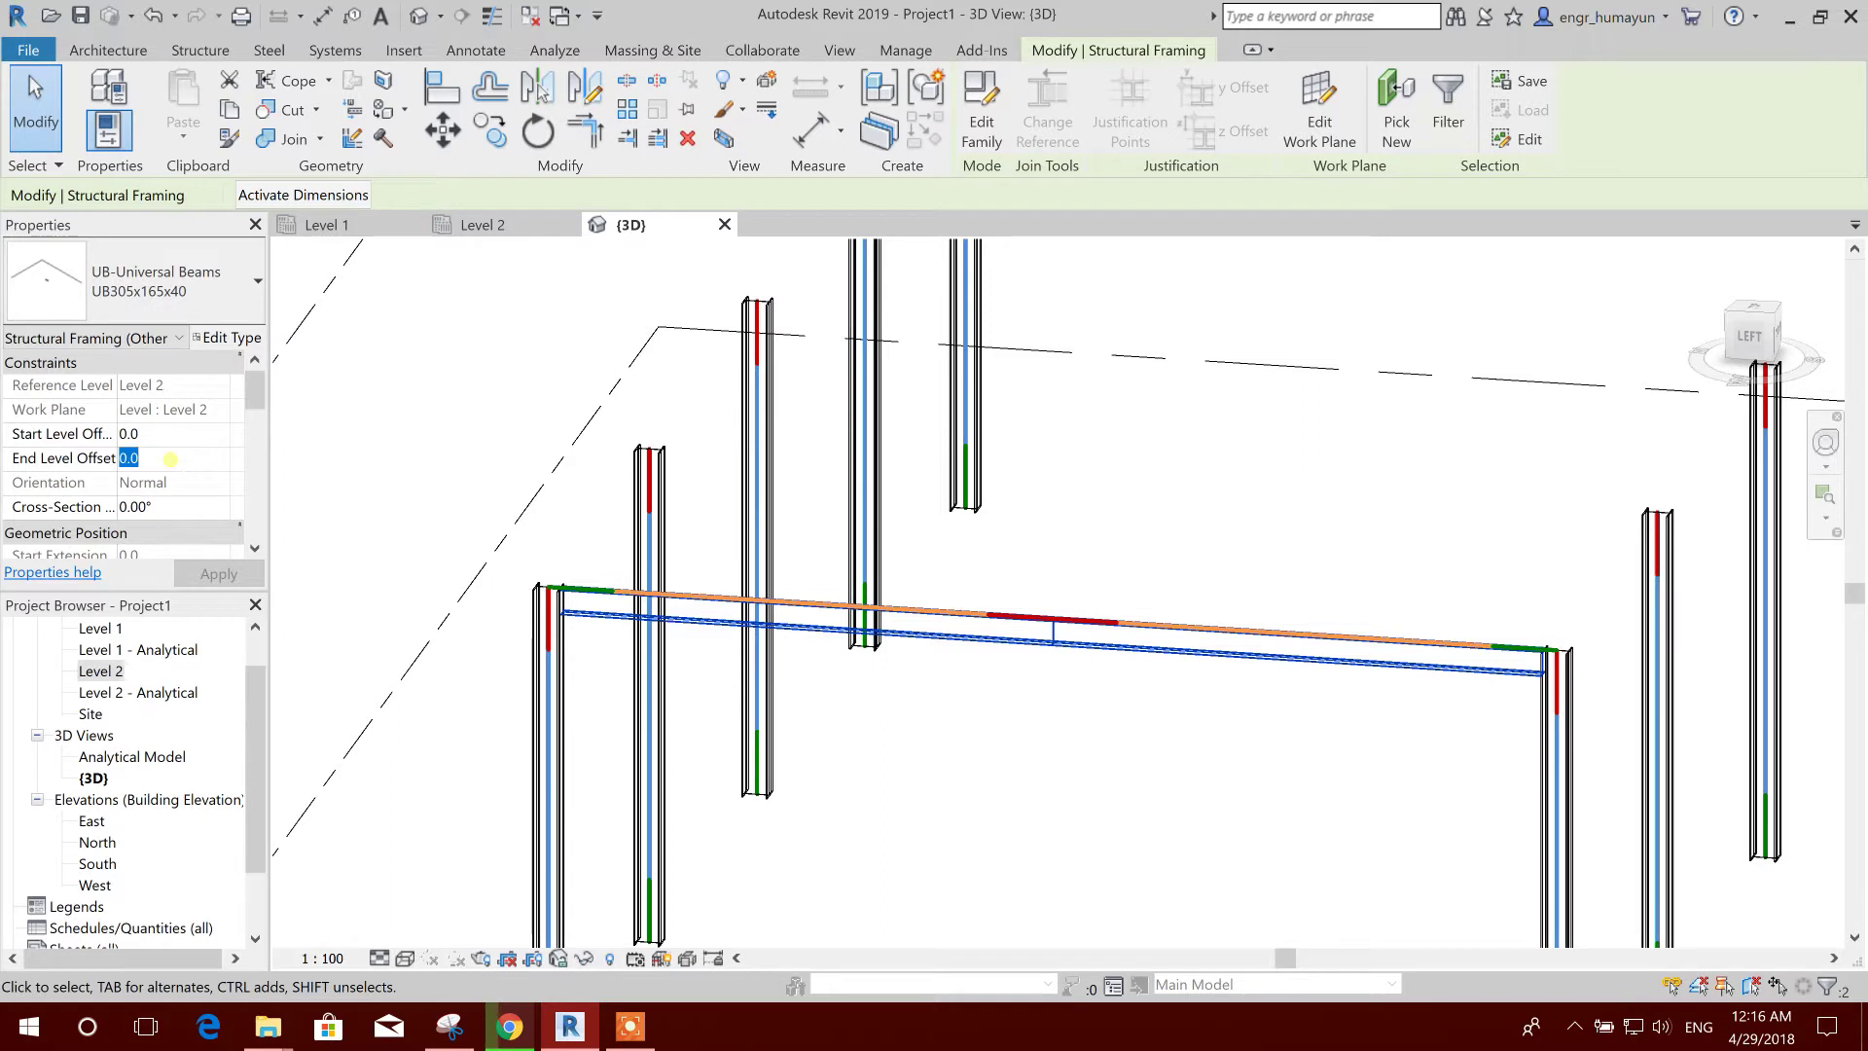
type("140")
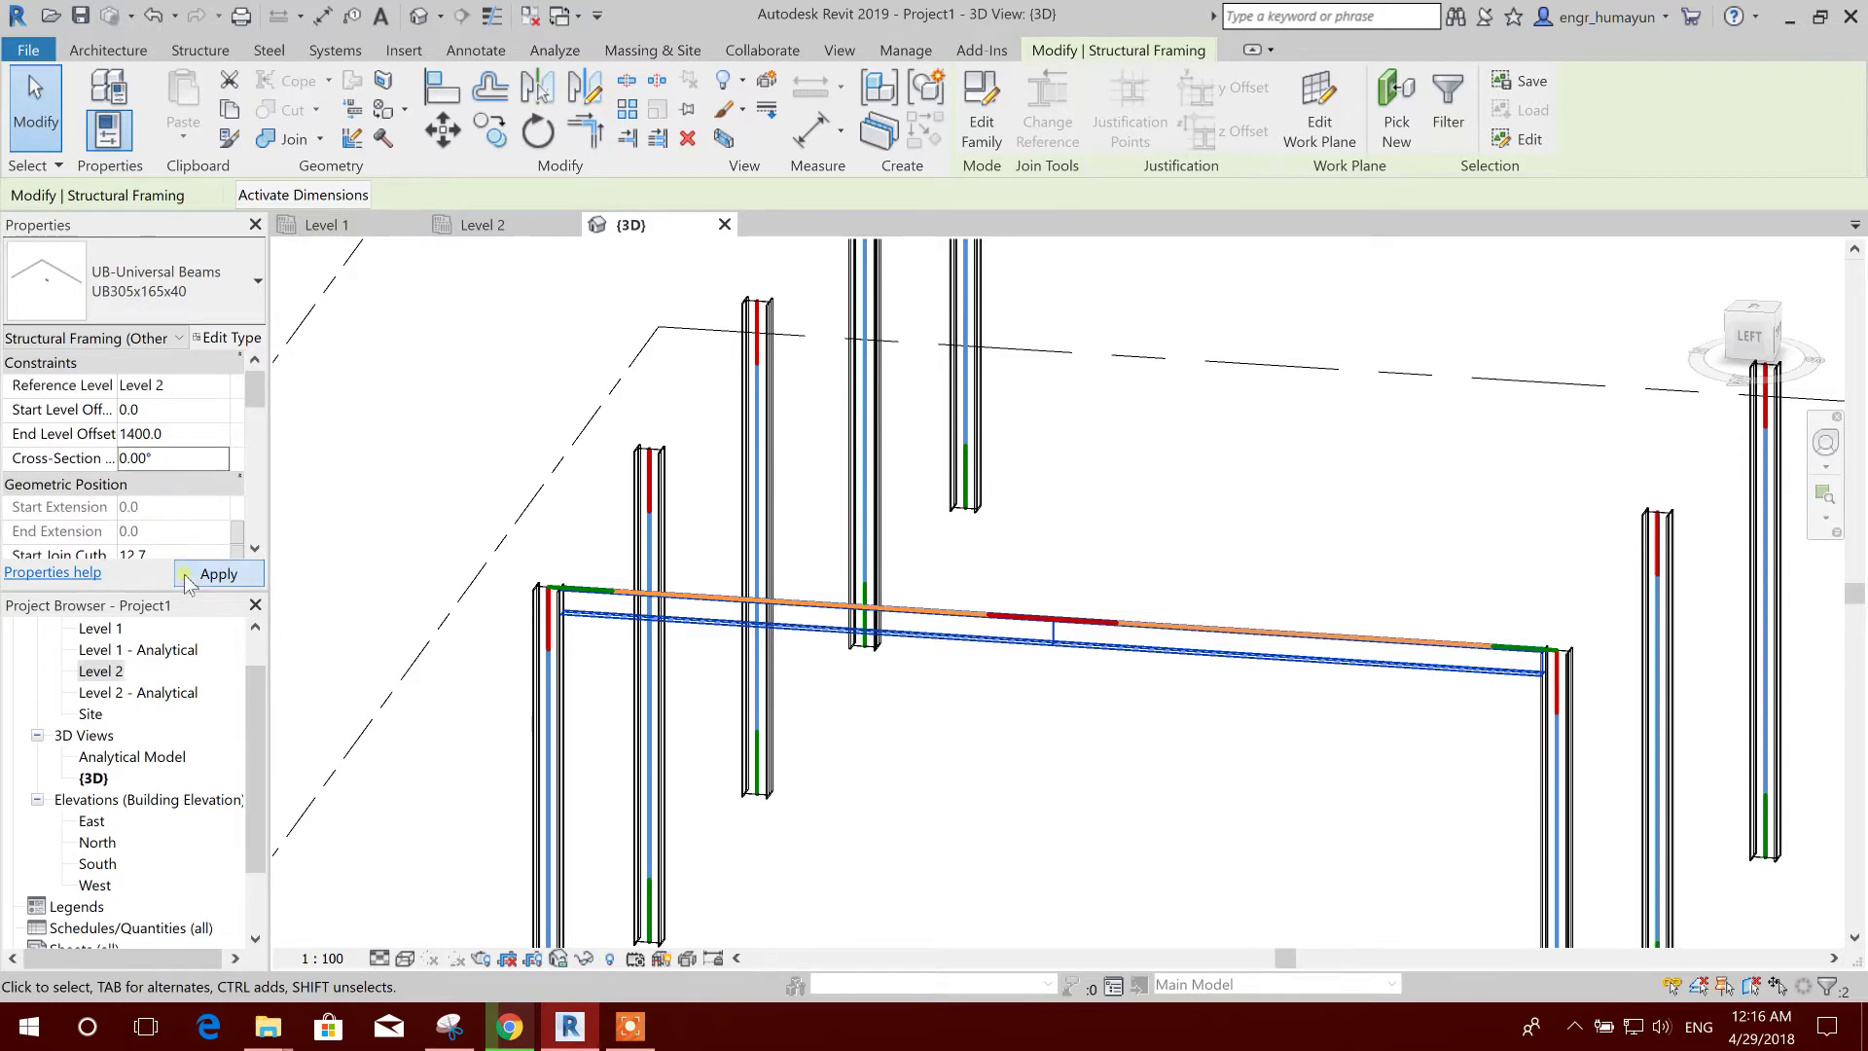
left_click(219, 574)
left_click(1131, 662)
- Inspect the ridge joint where the two sloped beams meet in the 3D view
scroll(959, 611, "down", 2)
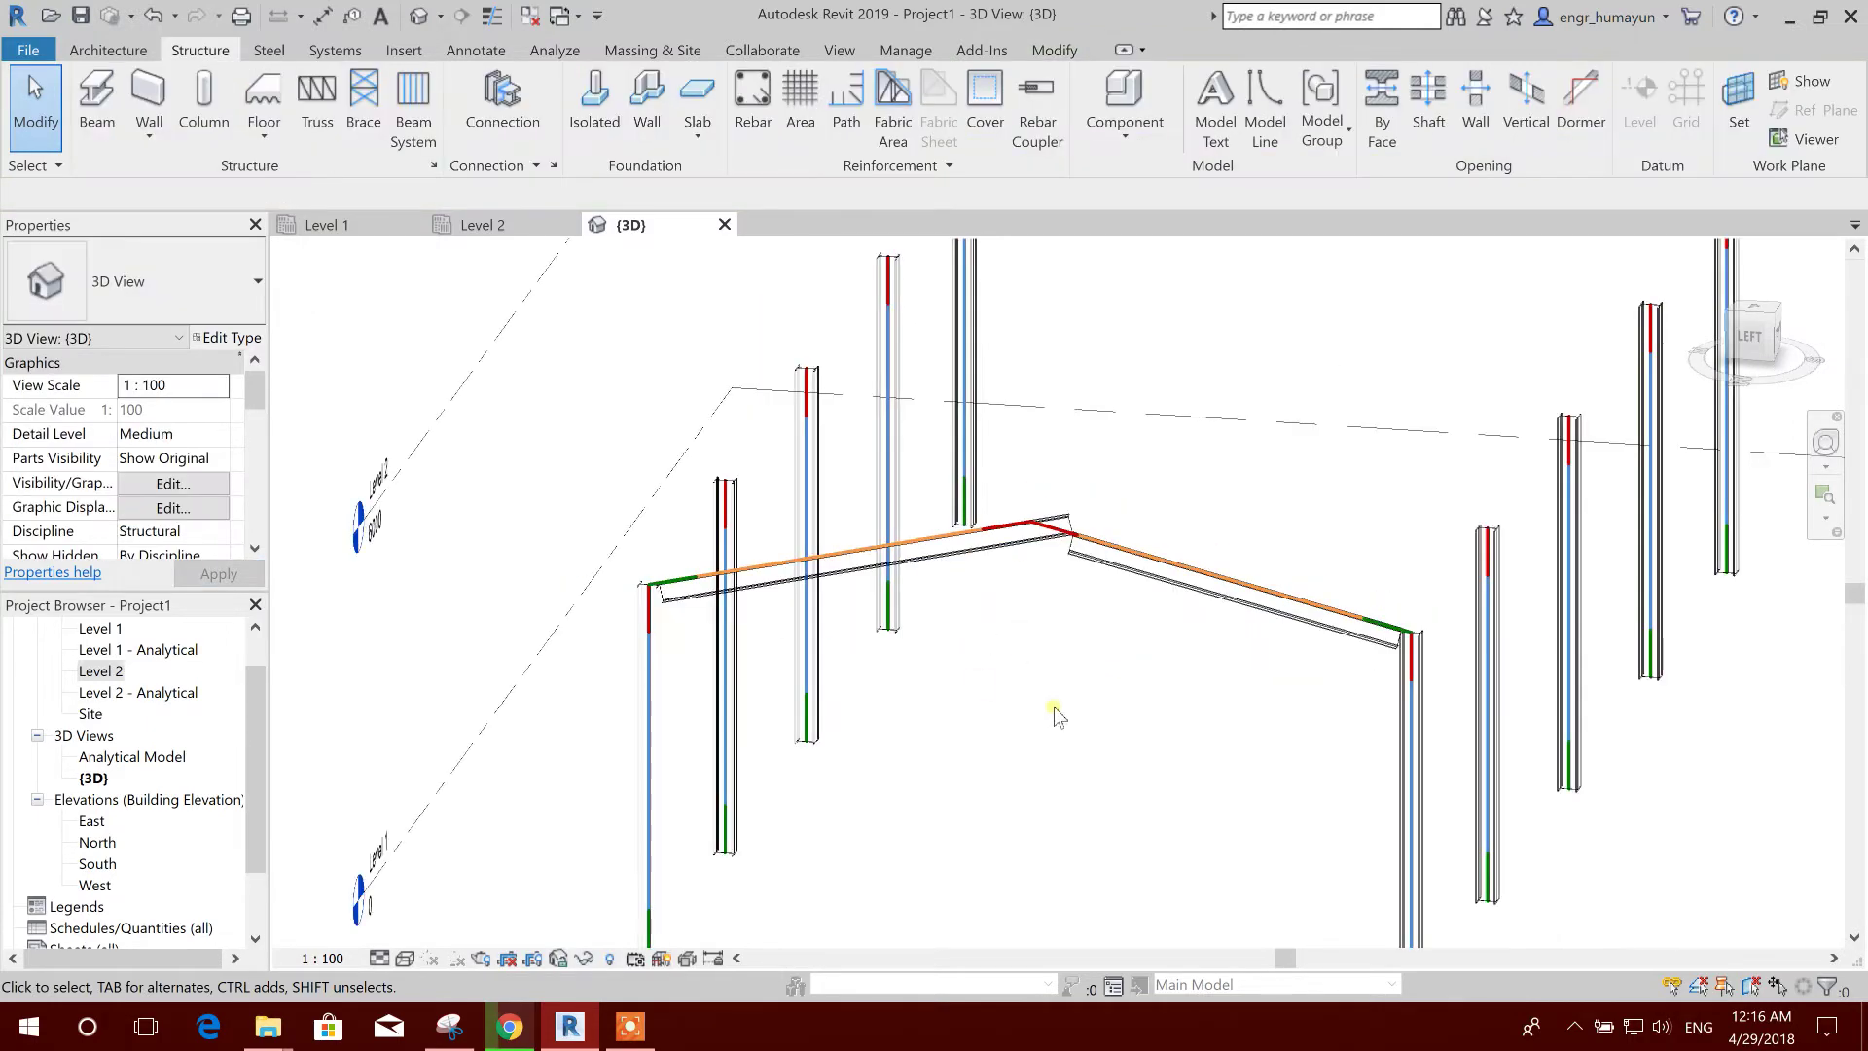
middle_click_drag(1054, 707, 1118, 680, "shift")
middle_click_drag(1318, 509, 1259, 546, "shift")
scroll(1132, 438, "up", 4)
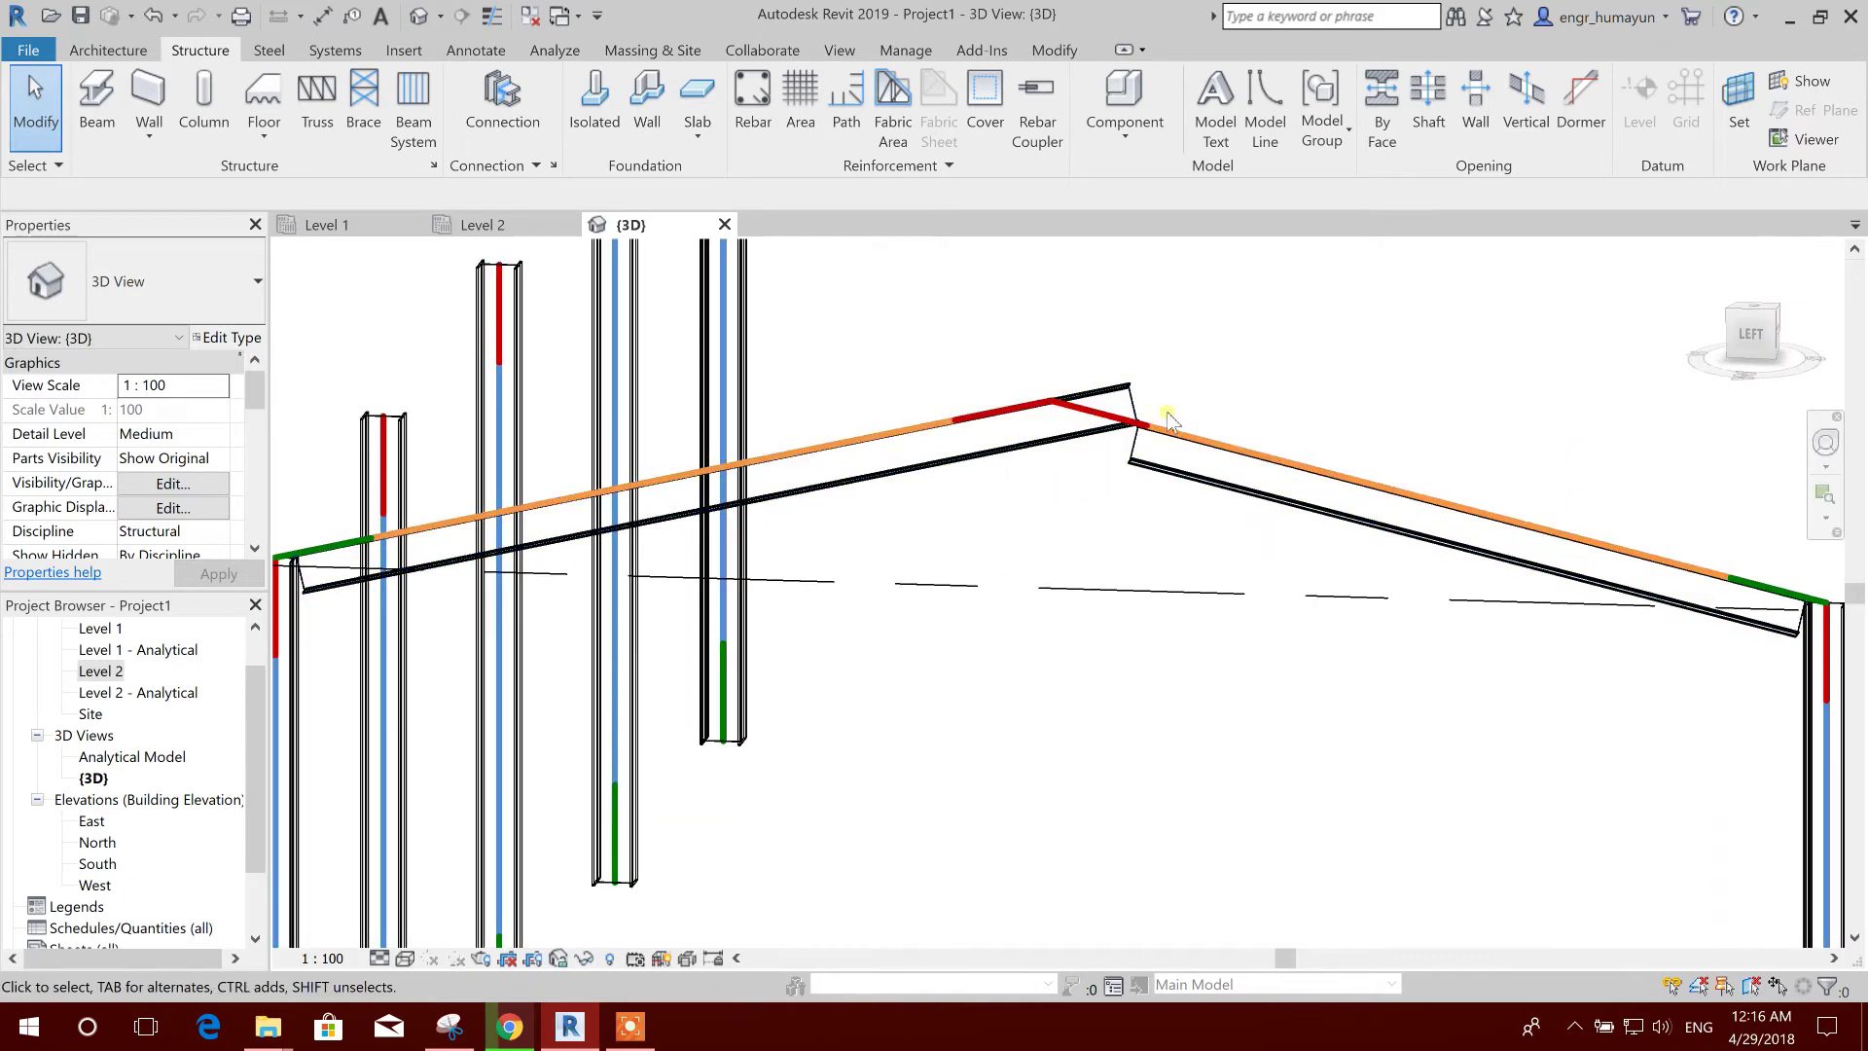
middle_click_drag(1106, 476, 1265, 714, "shift")
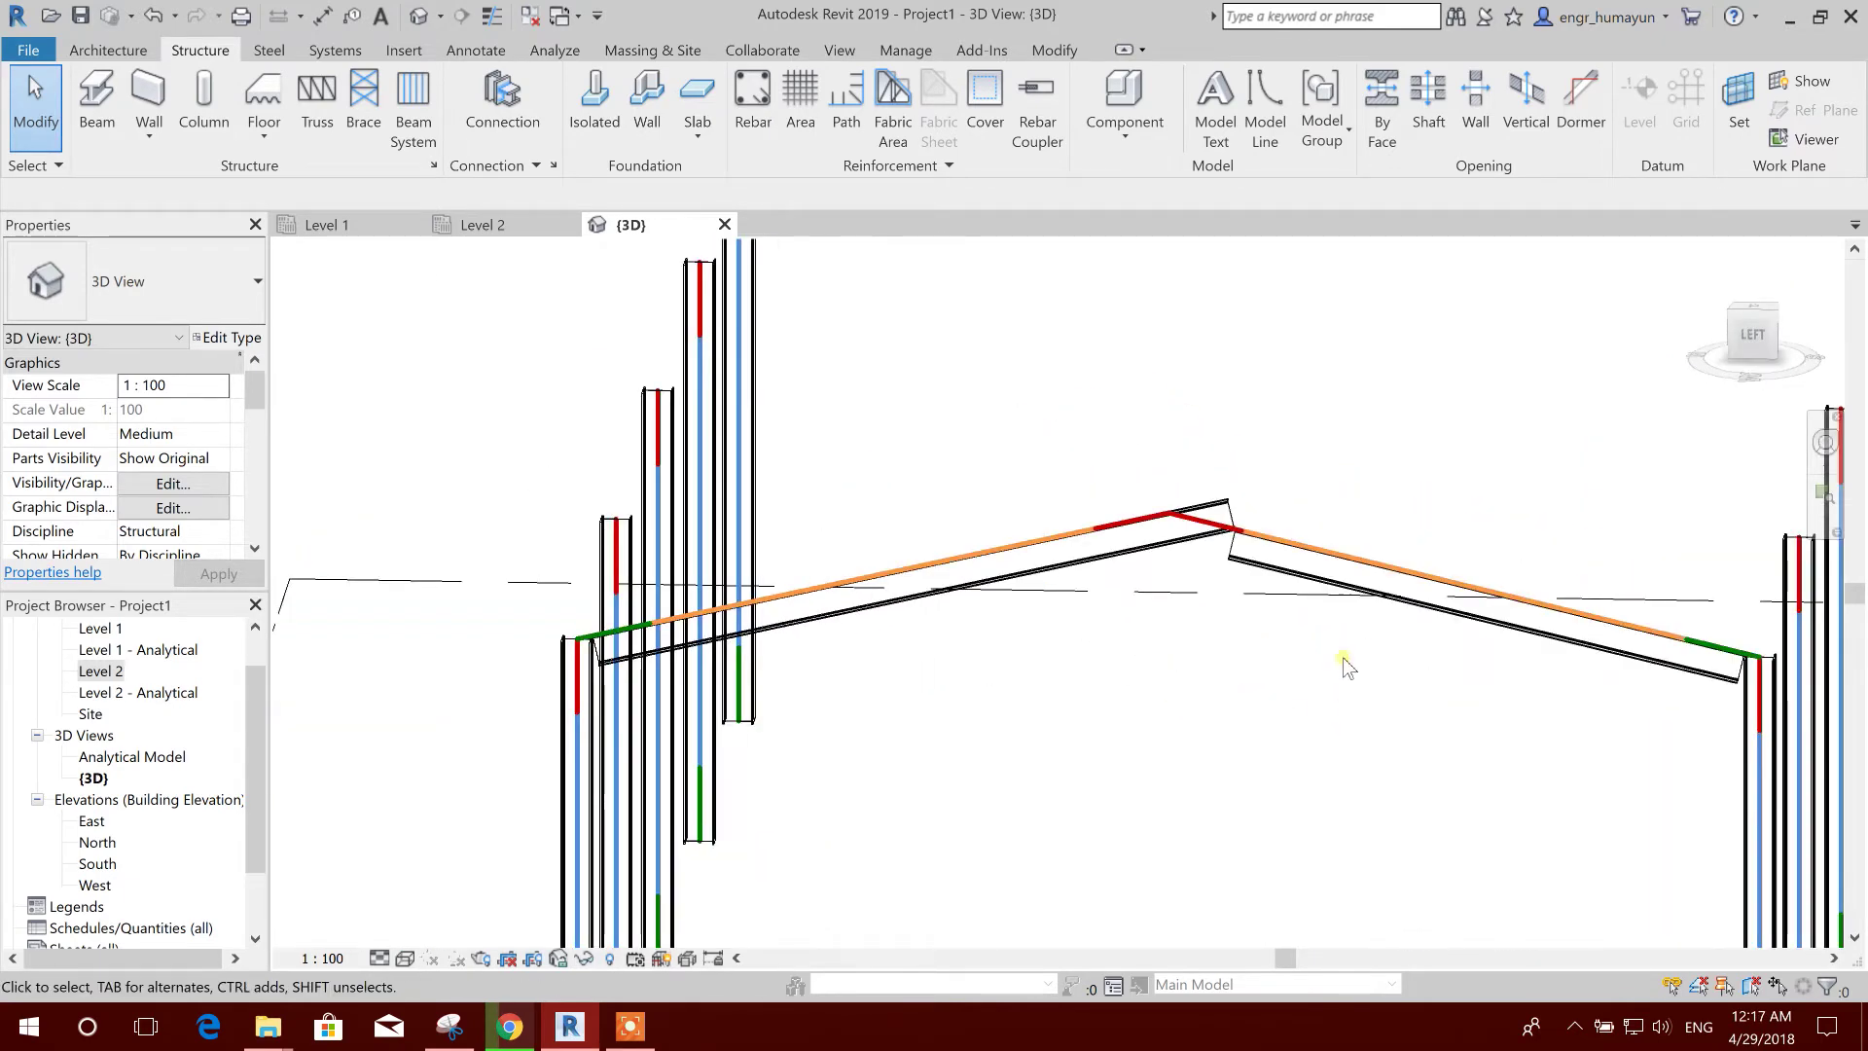
- Examine the end cuts and analytical lines of the two sloped grid 1 beams where they overlap at the ridge
scroll(1216, 532, "up", 2)
middle_click_drag(1171, 616, 1163, 580)
scroll(1168, 575, "down", 3)
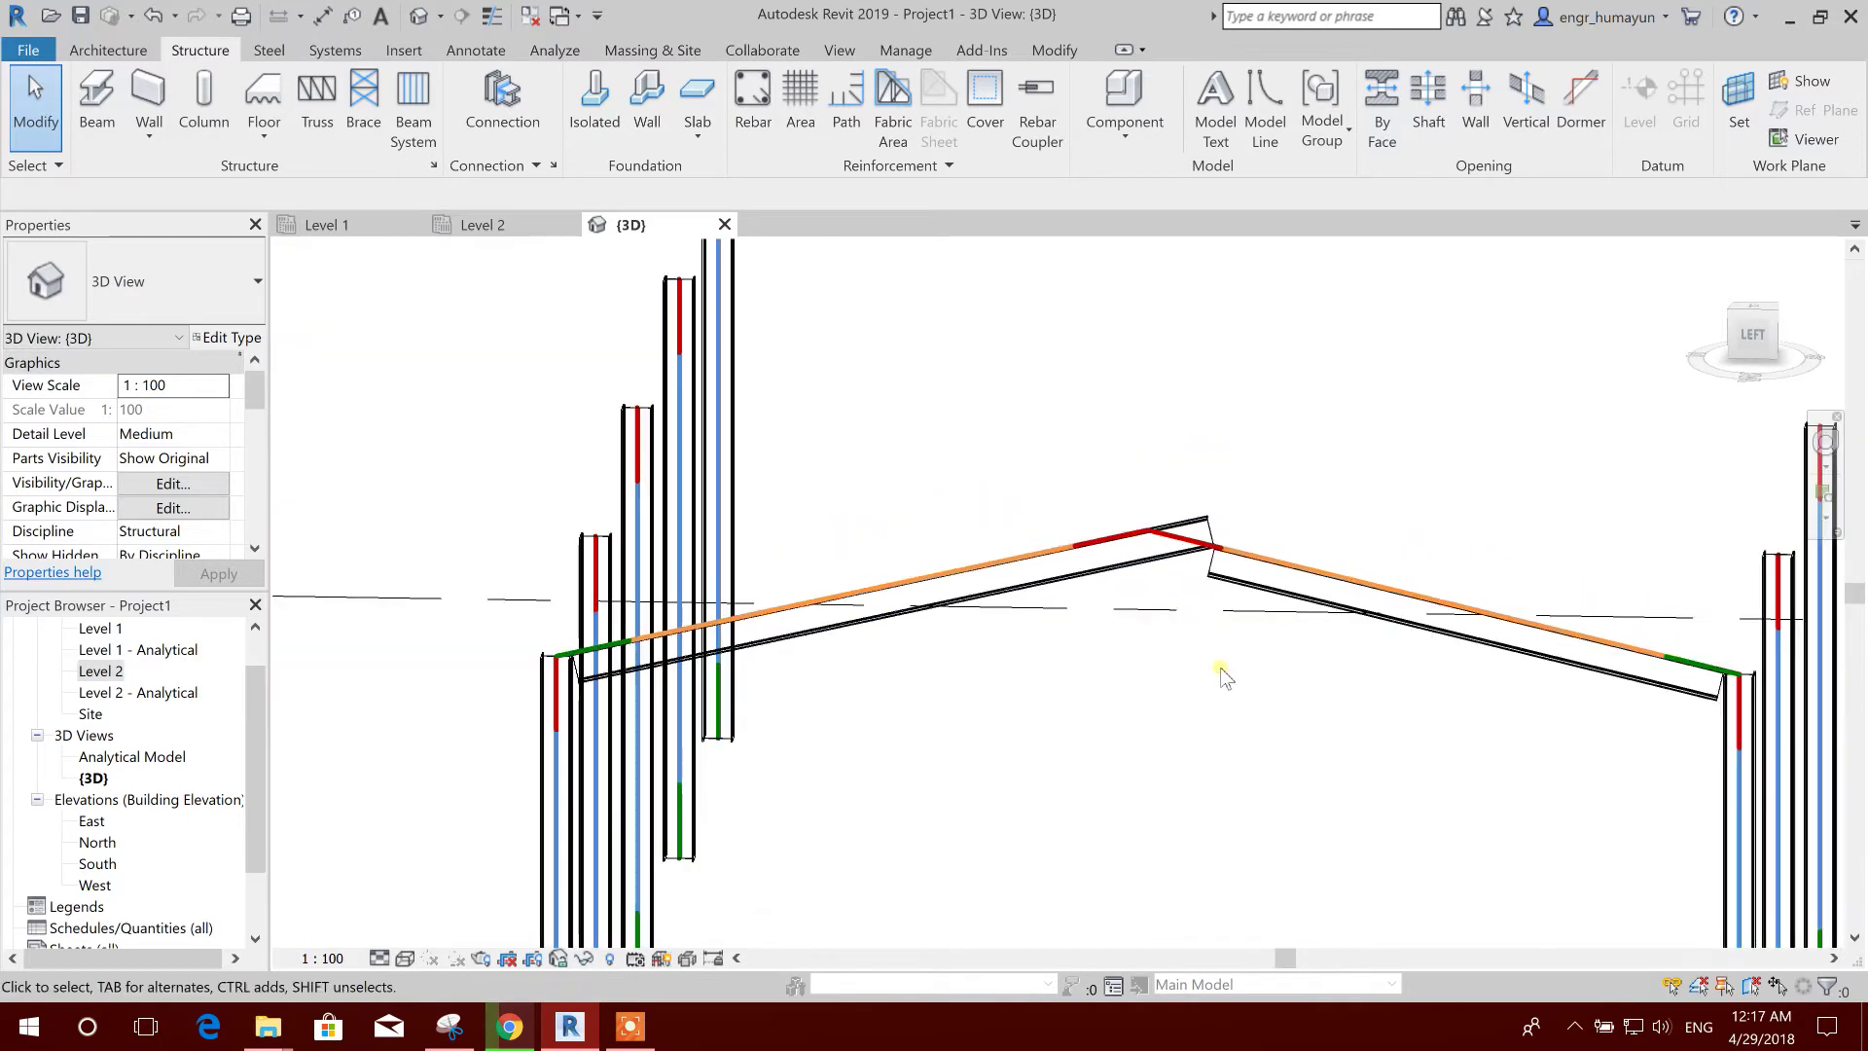
middle_click_drag(1231, 644, 1150, 596)
scroll(1093, 482, "up", 2)
scroll(1106, 536, "up", 1)
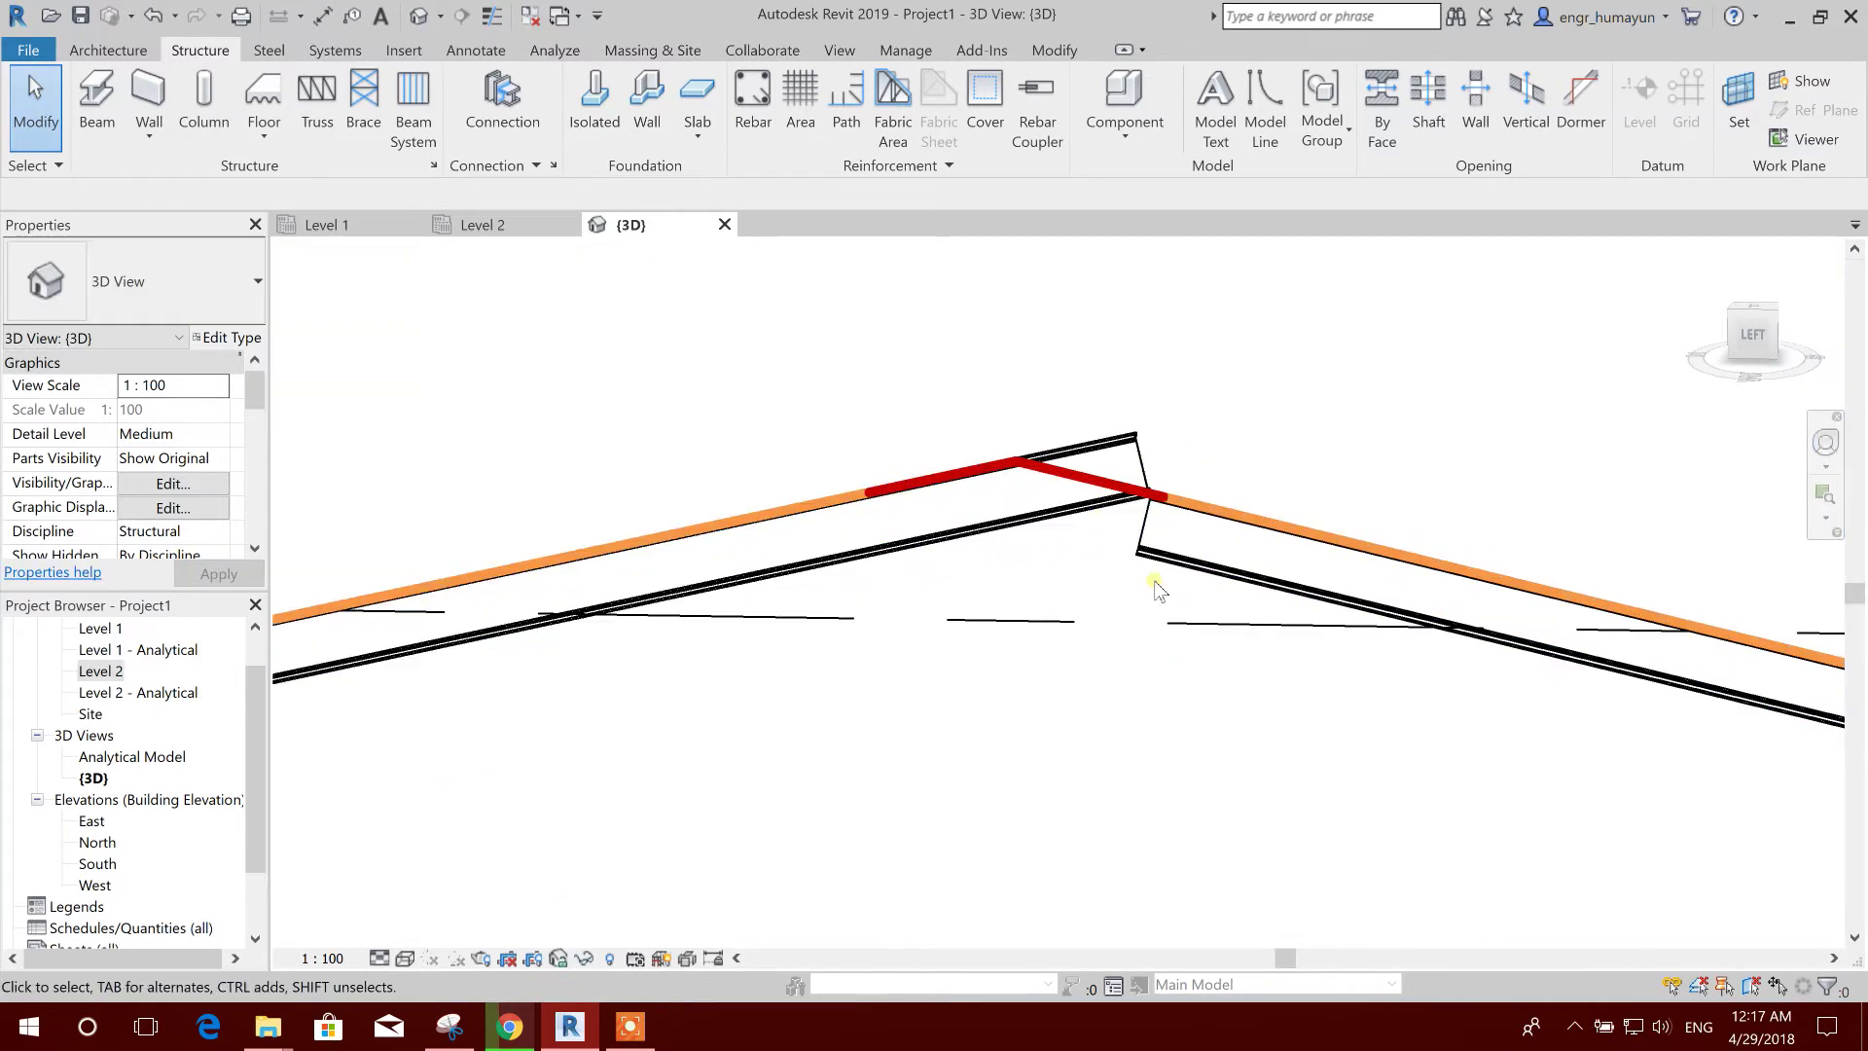
scroll(1156, 588, "down", 2)
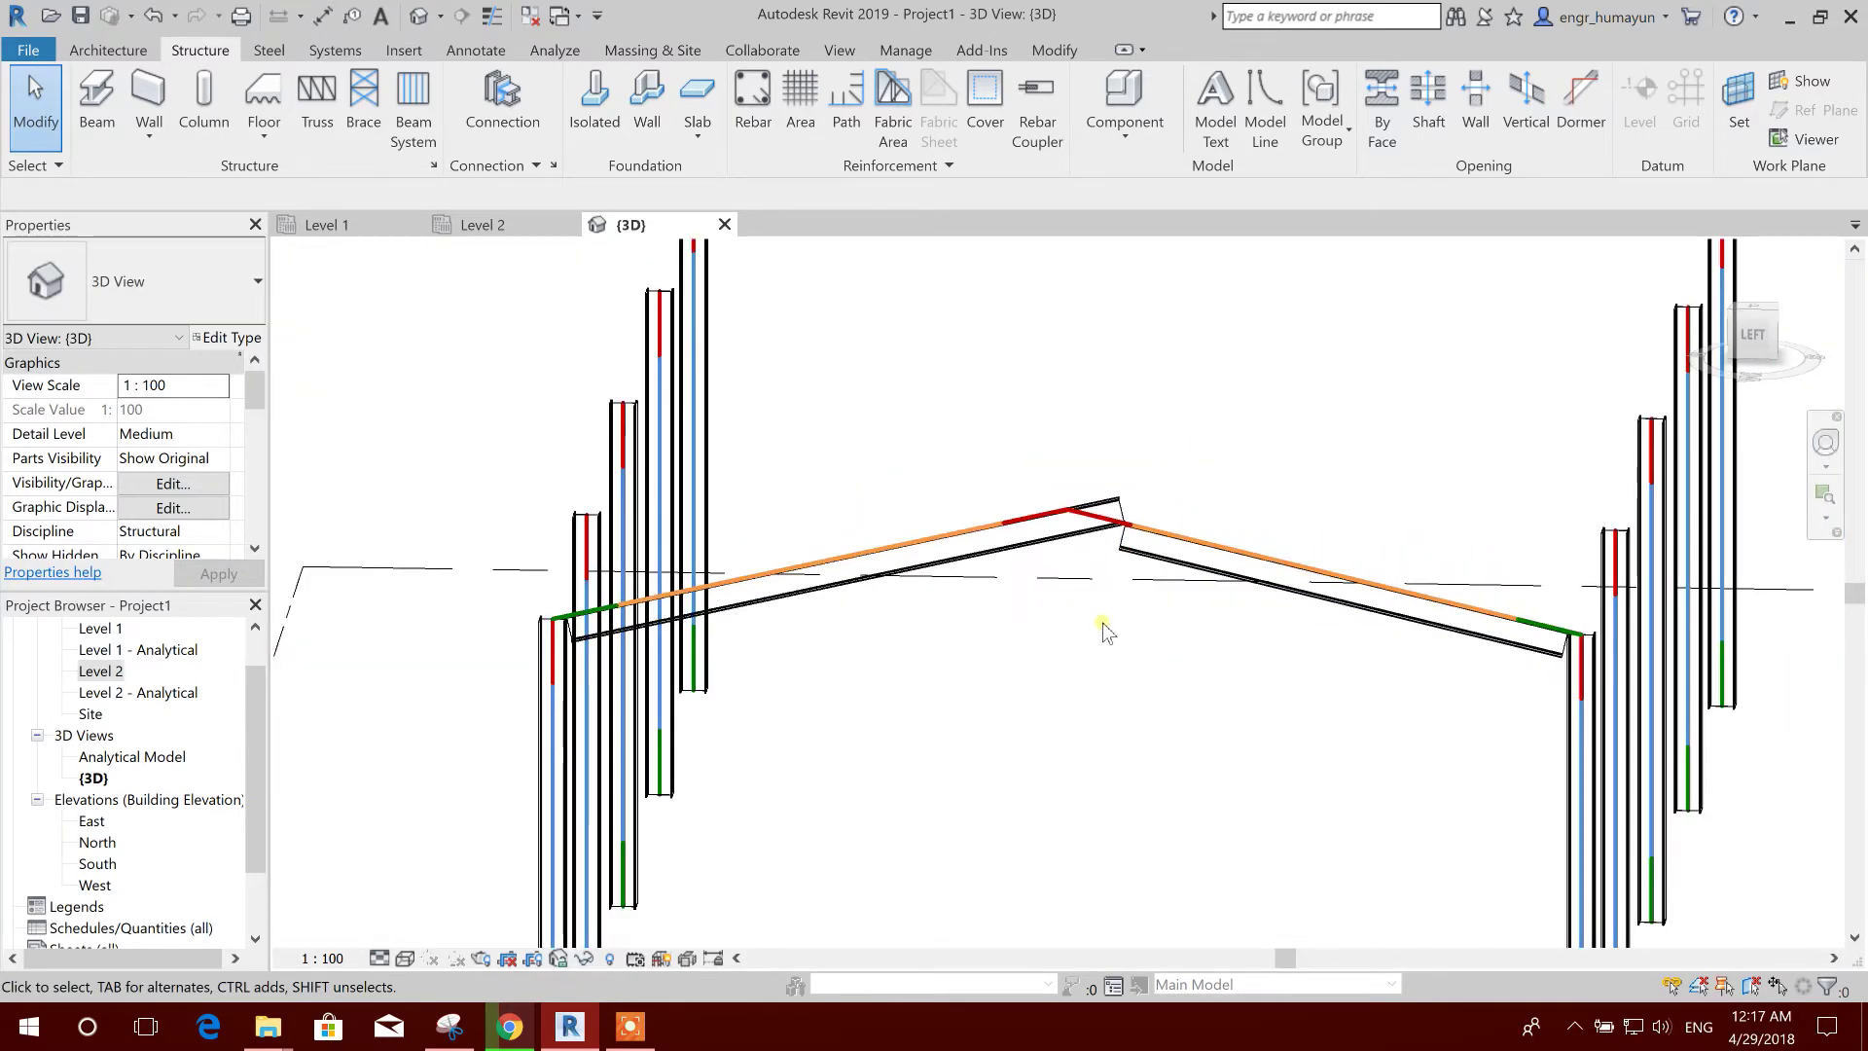
scroll(1075, 633, "down", 1)
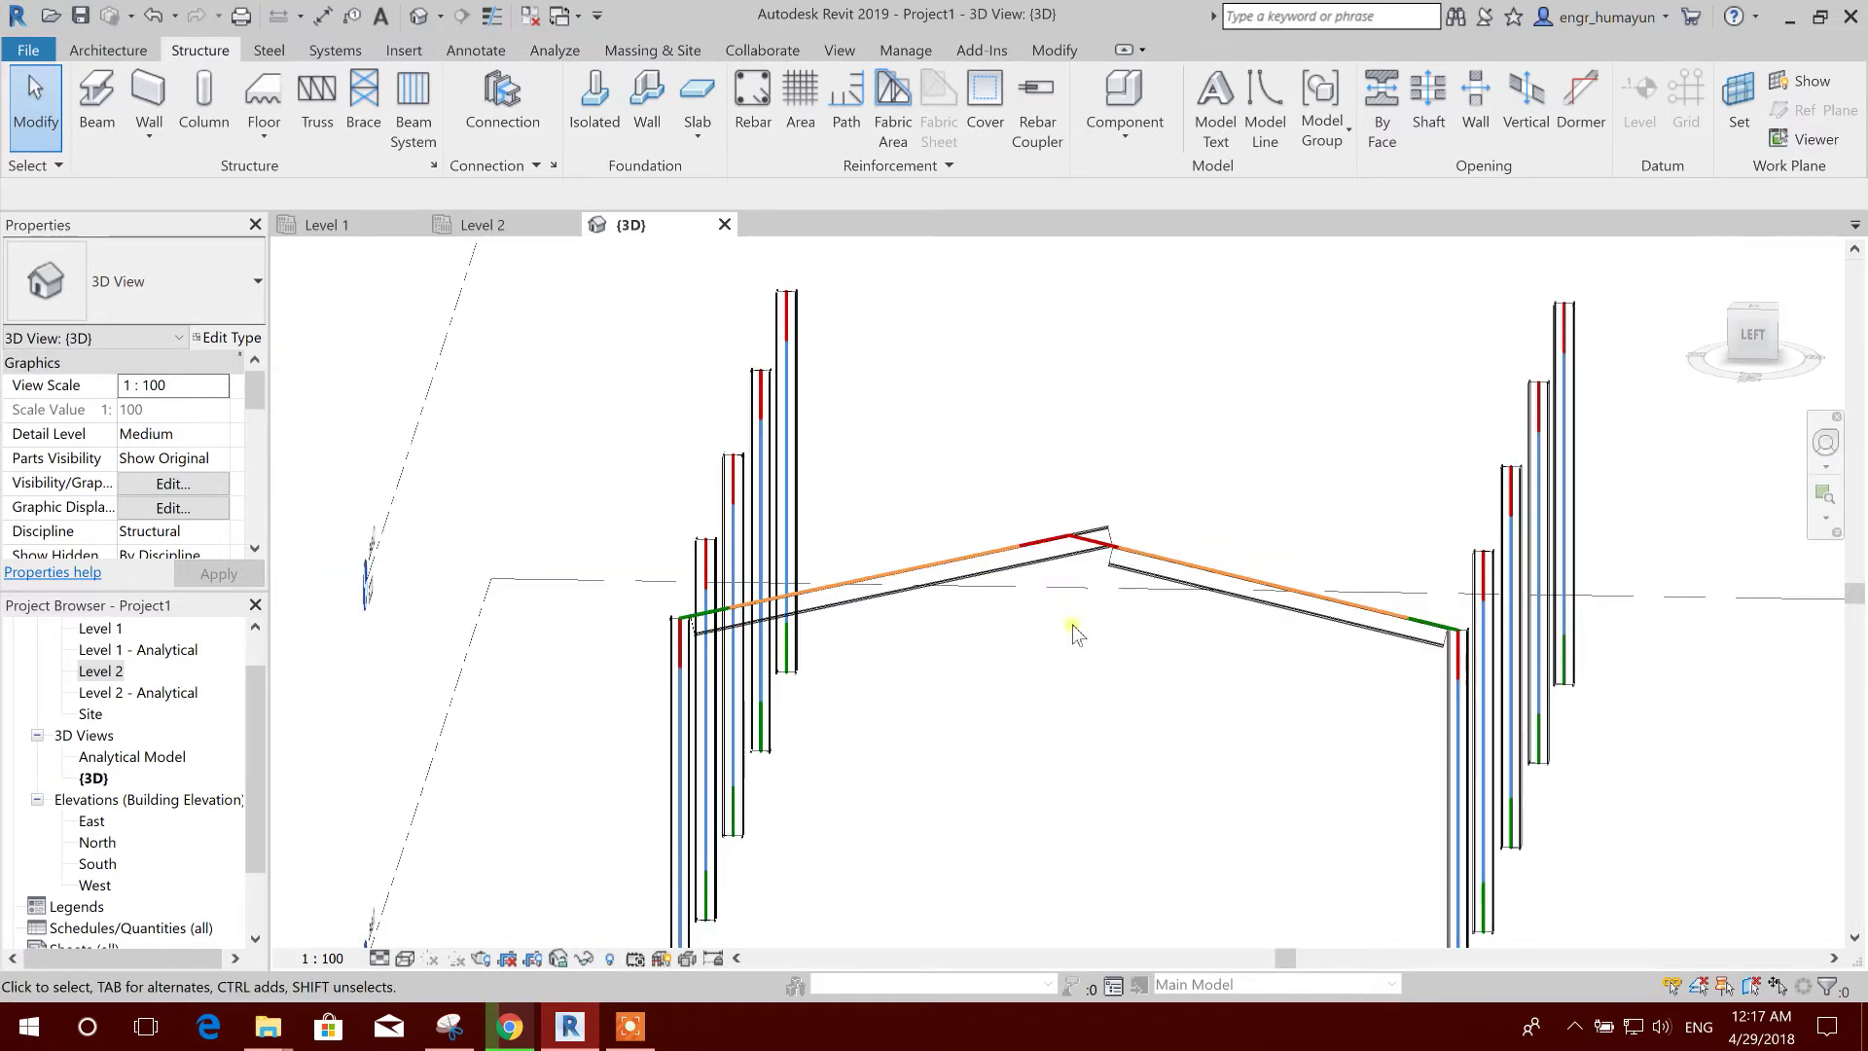
- Undo the end level offsets and the placement of both grid 1 beams, back to the bare columns
left_click(153, 17)
left_click(153, 17)
left_click(153, 17)
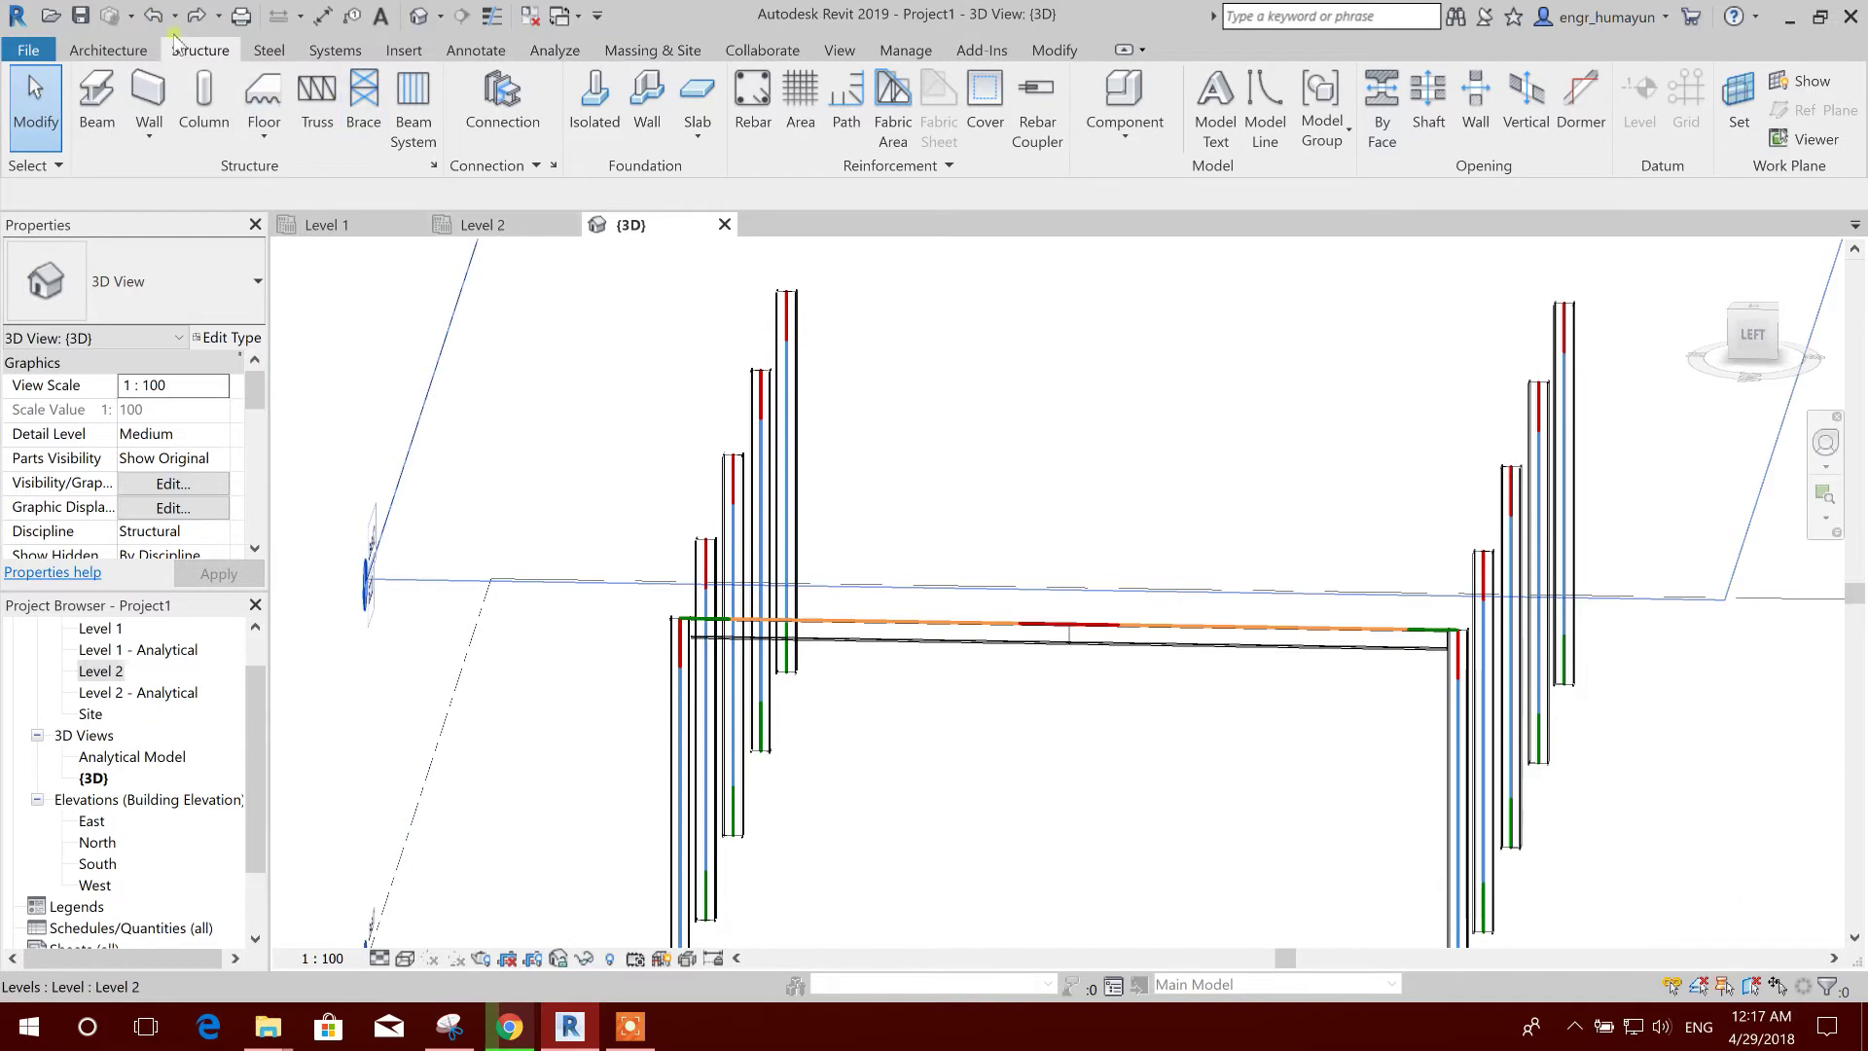
left_click(153, 16)
left_click(152, 17)
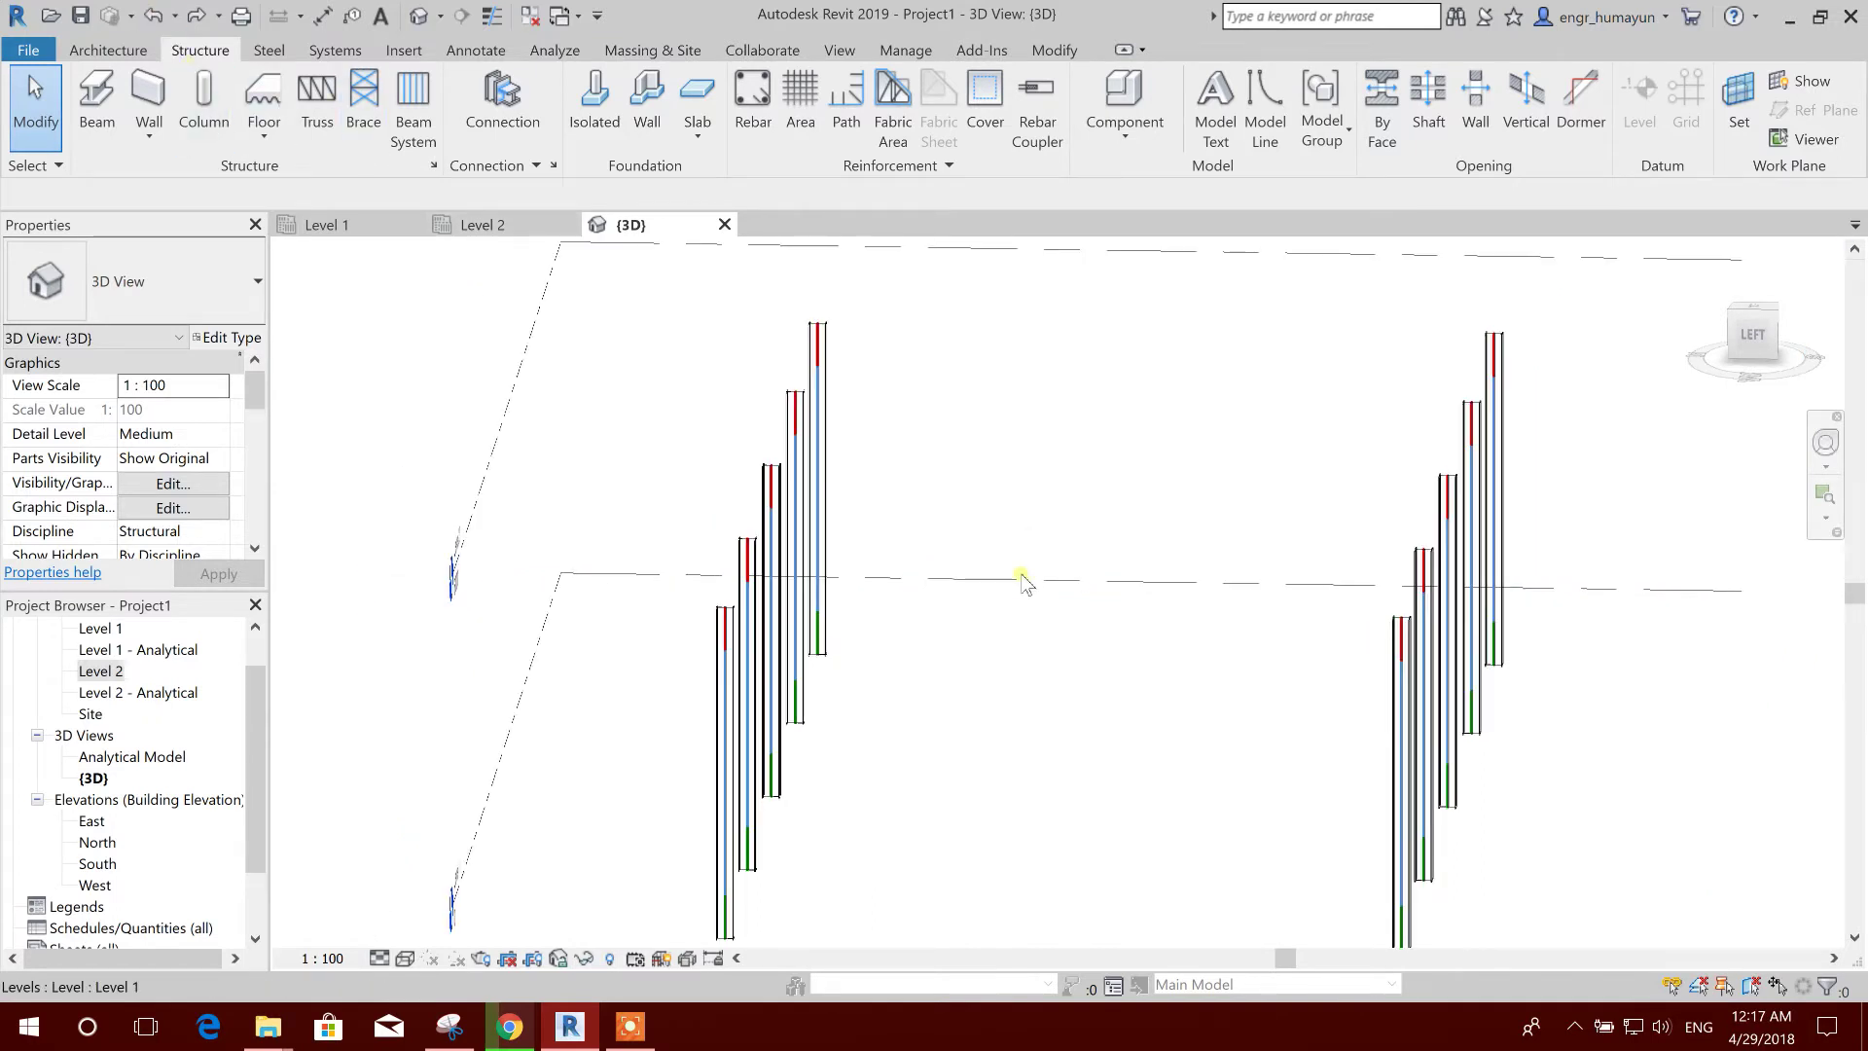
middle_click_drag(1200, 763, 532, 477, "shift")
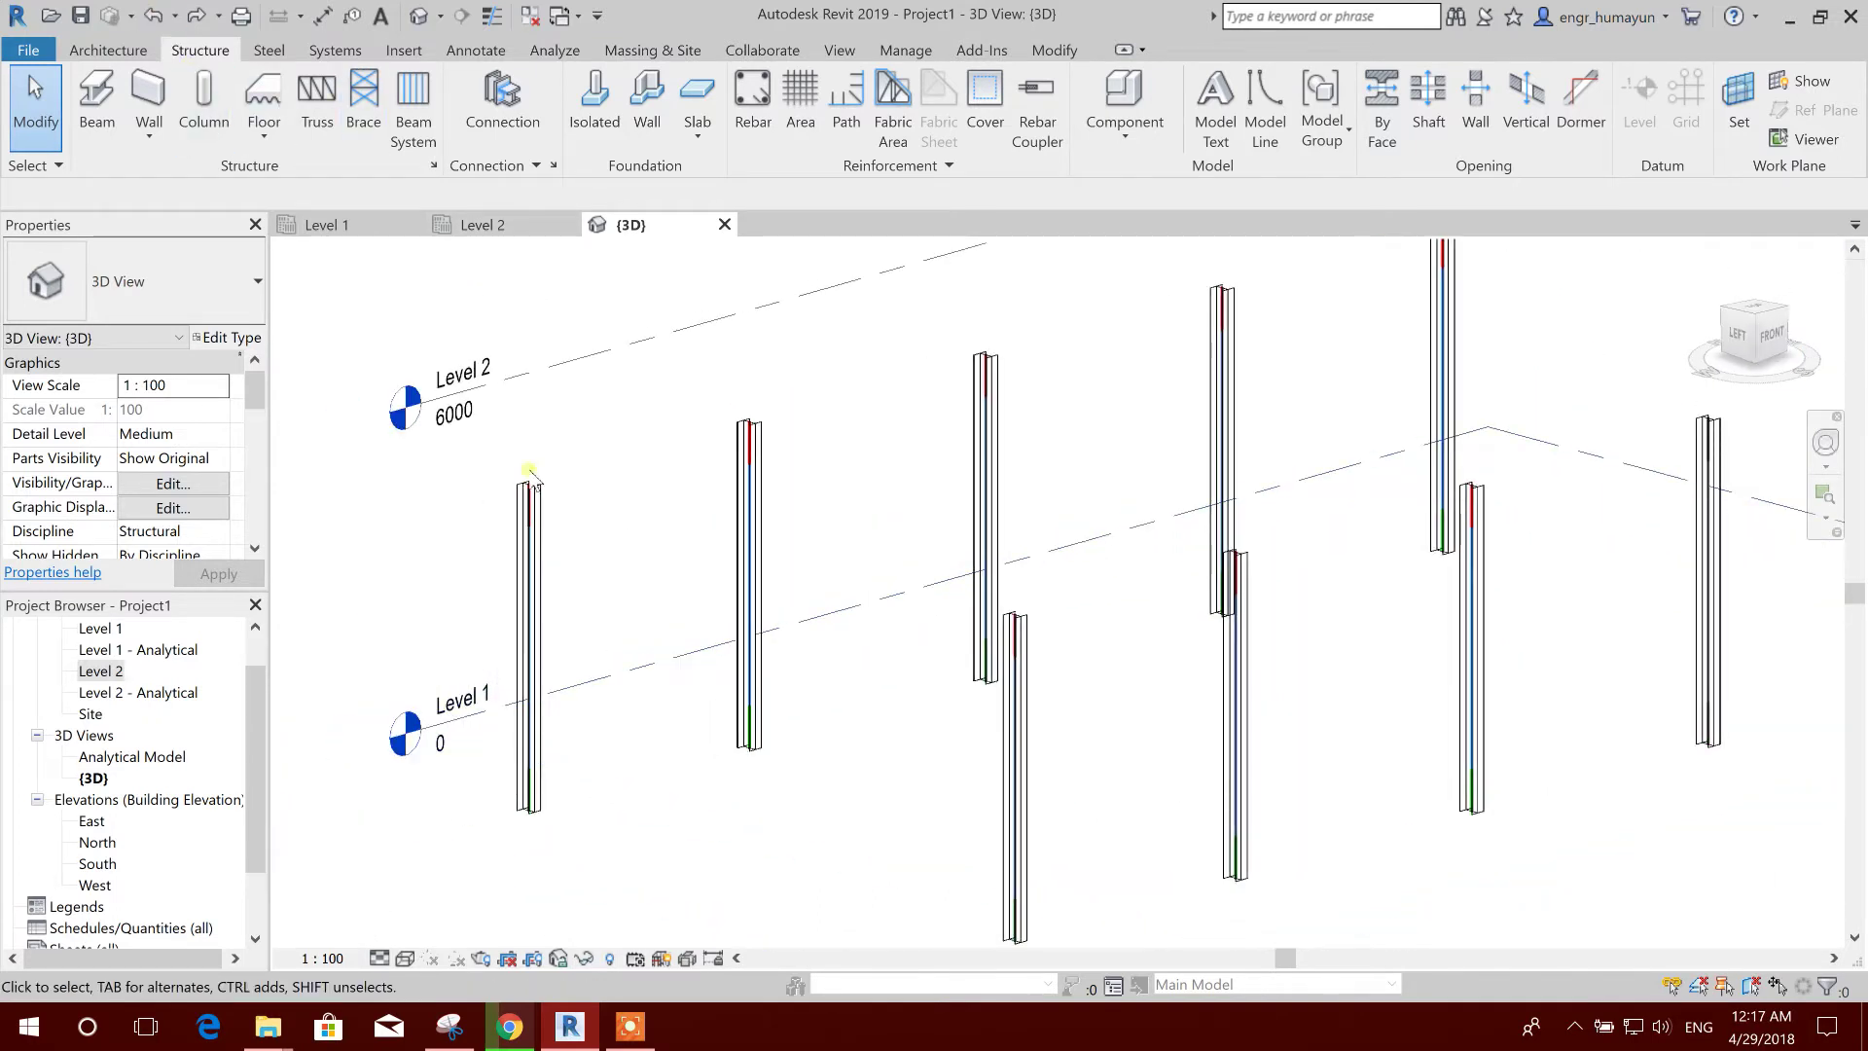
middle_click_drag(895, 661, 1013, 663)
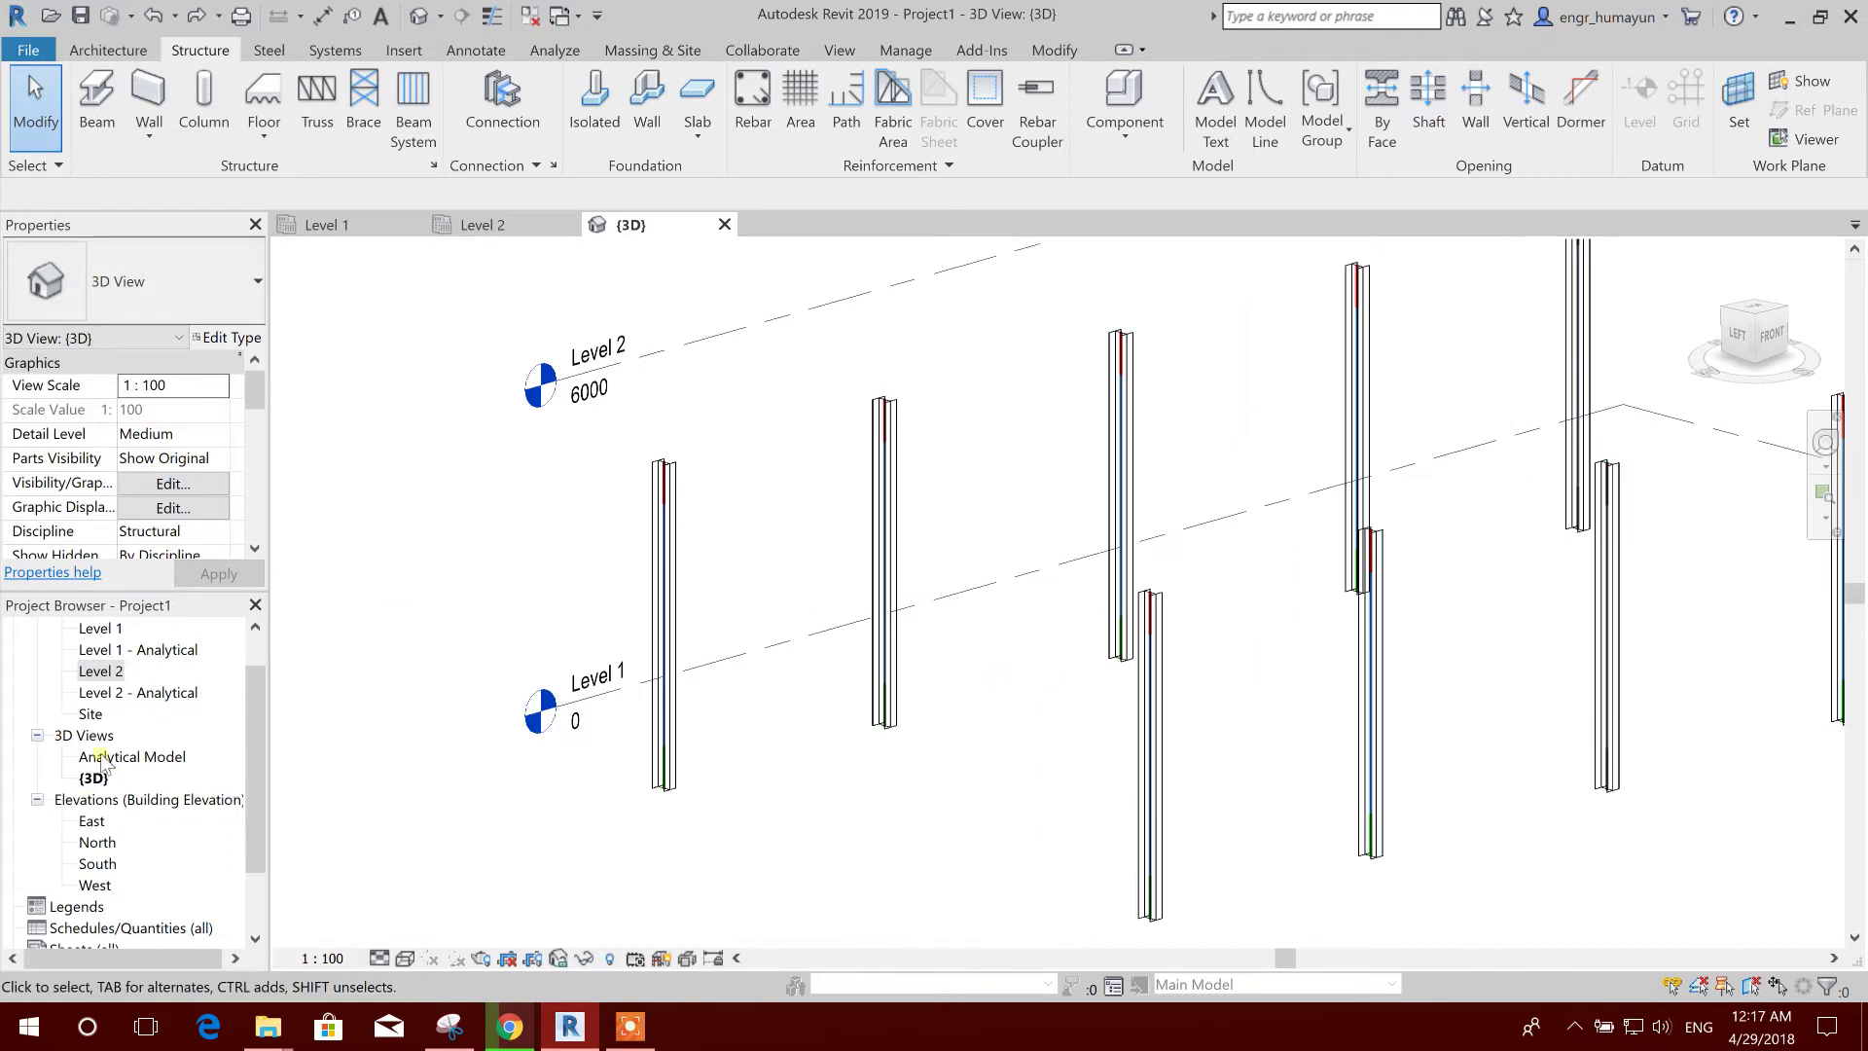
- In the Level 2 plan, place one UB305x165x40 beam along grid 1 from the column at grid A to the column at grid C
double_click(98, 672)
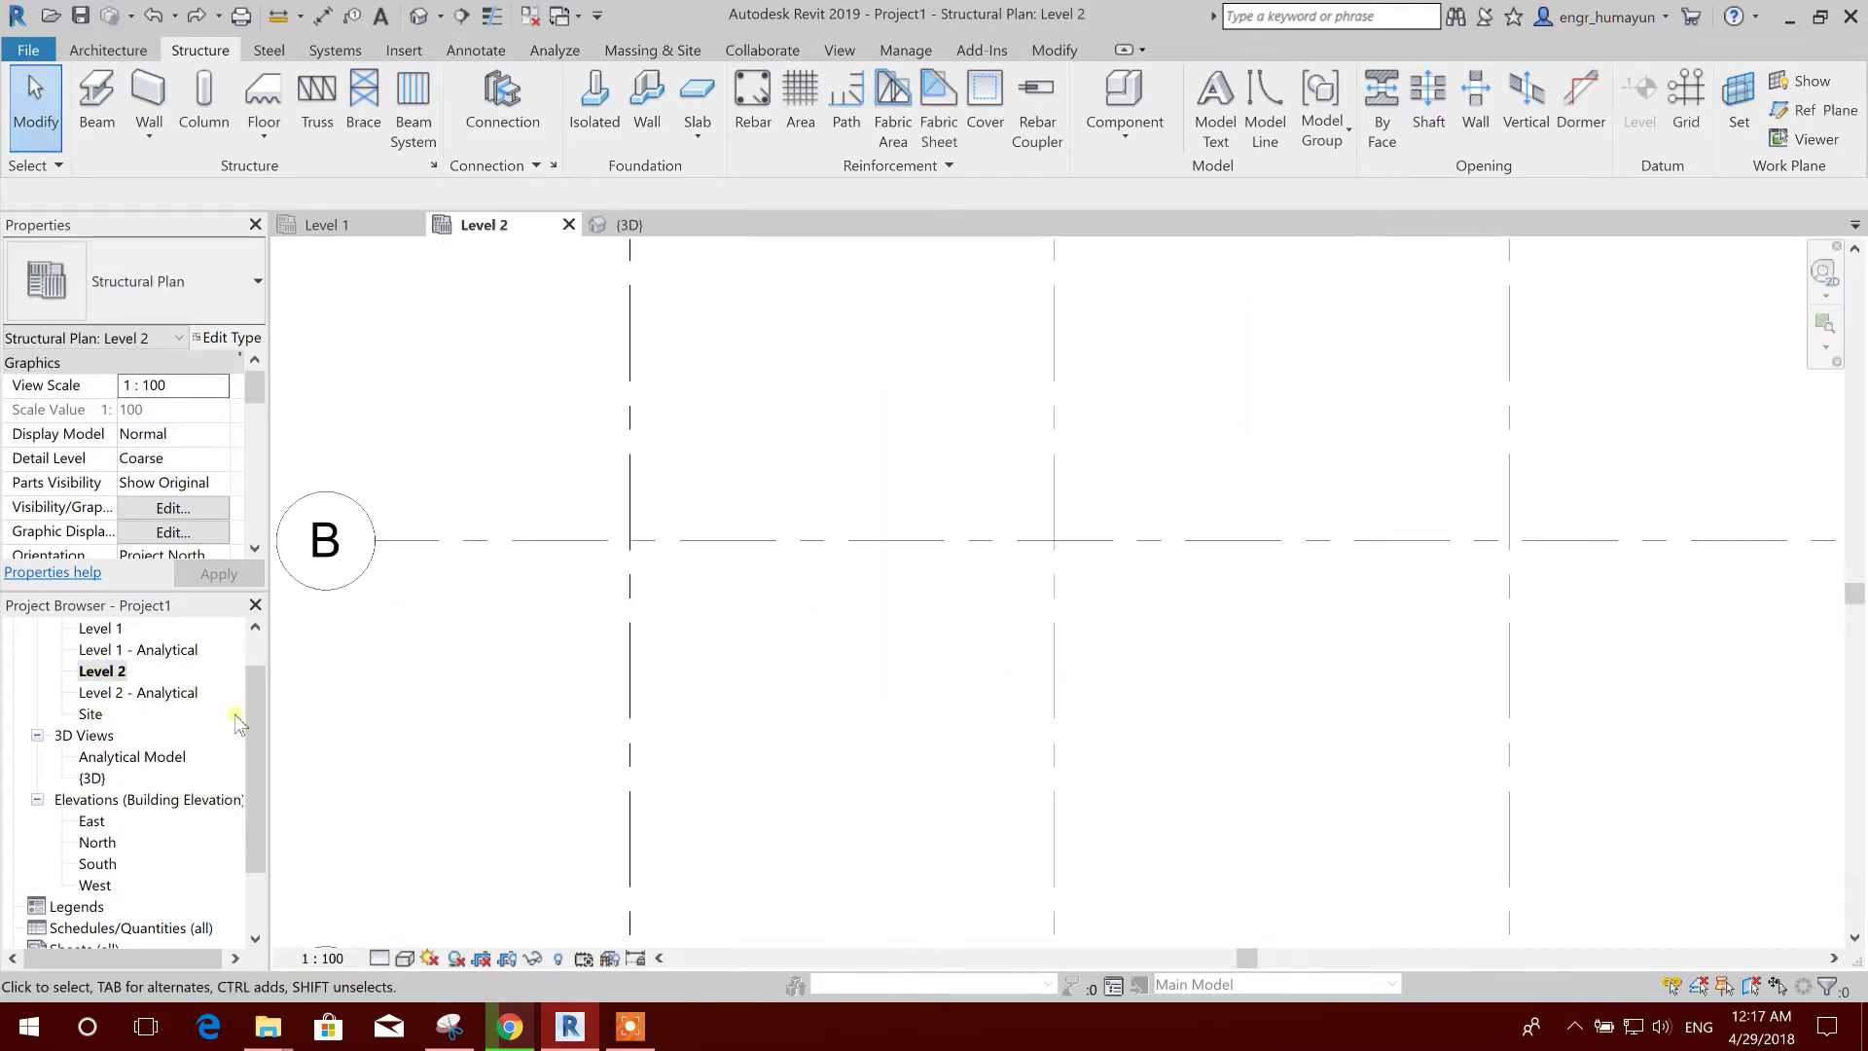
scroll(711, 576, "down", 5)
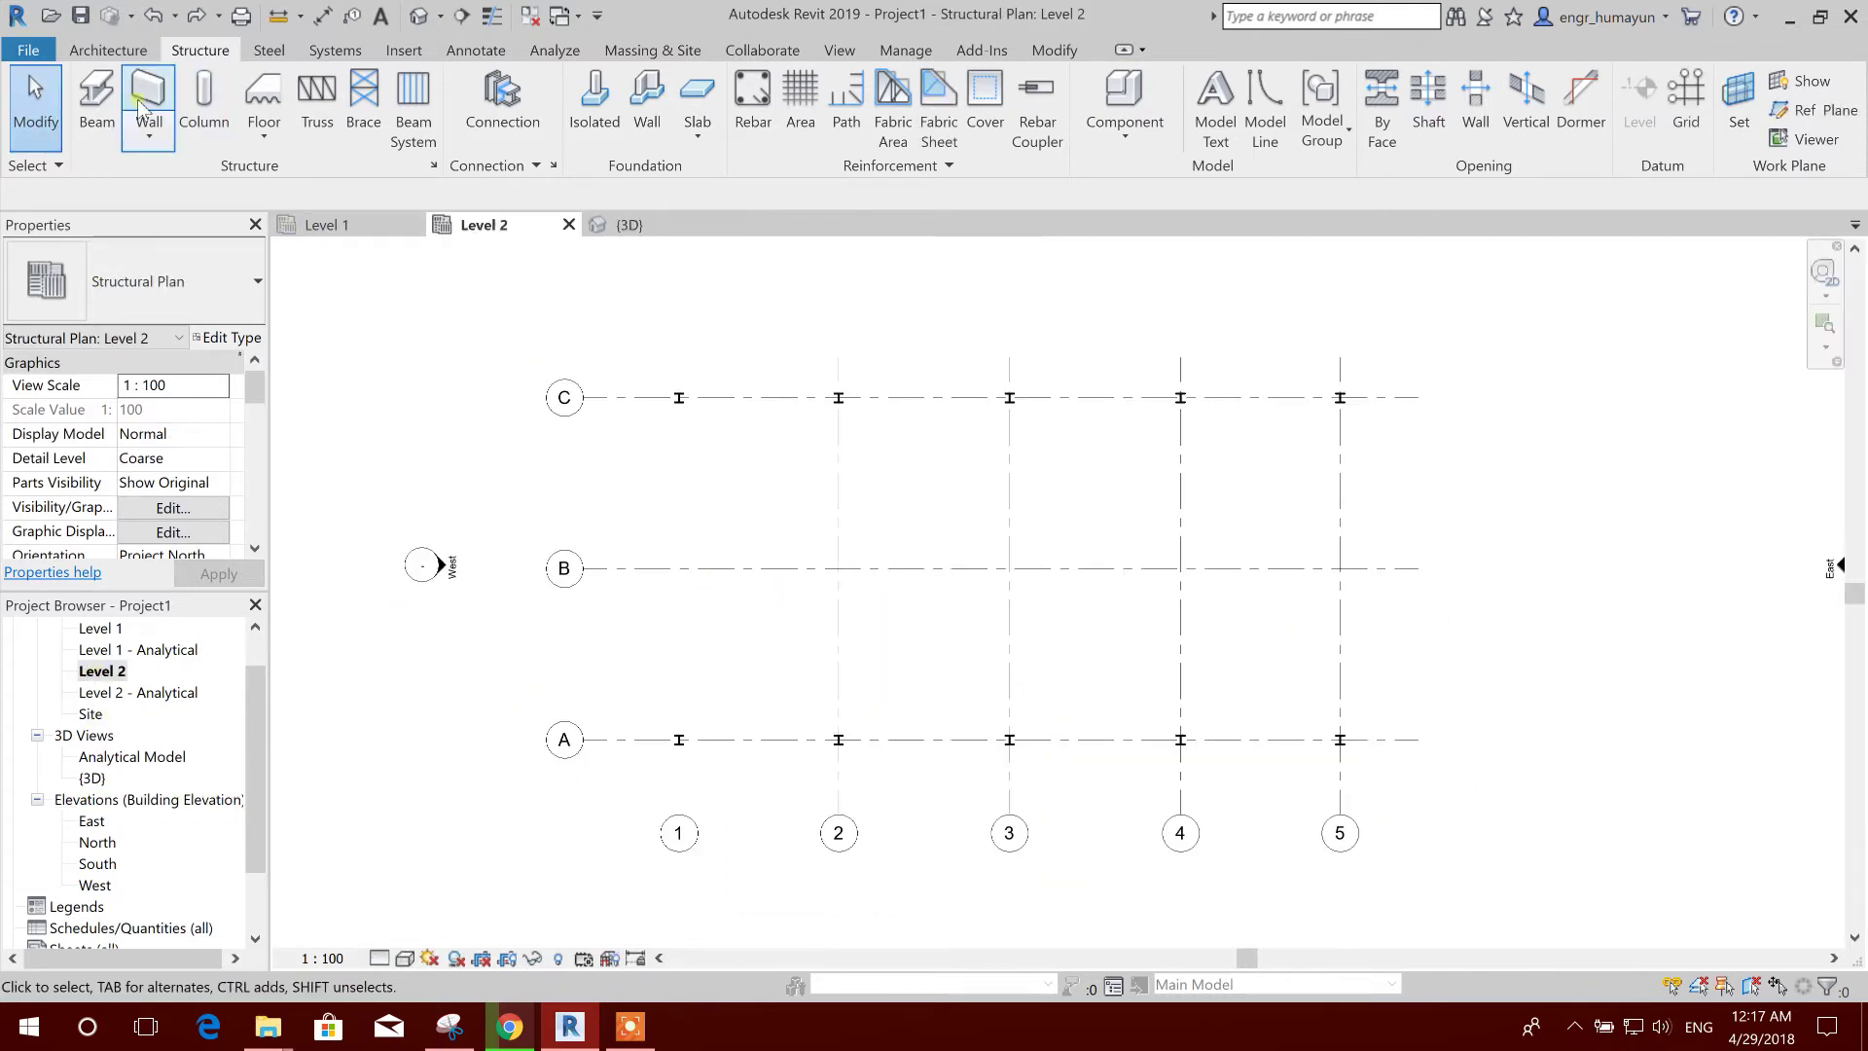
left_click(95, 97)
scroll(681, 739, "up", 5)
scroll(720, 796, "up", 2)
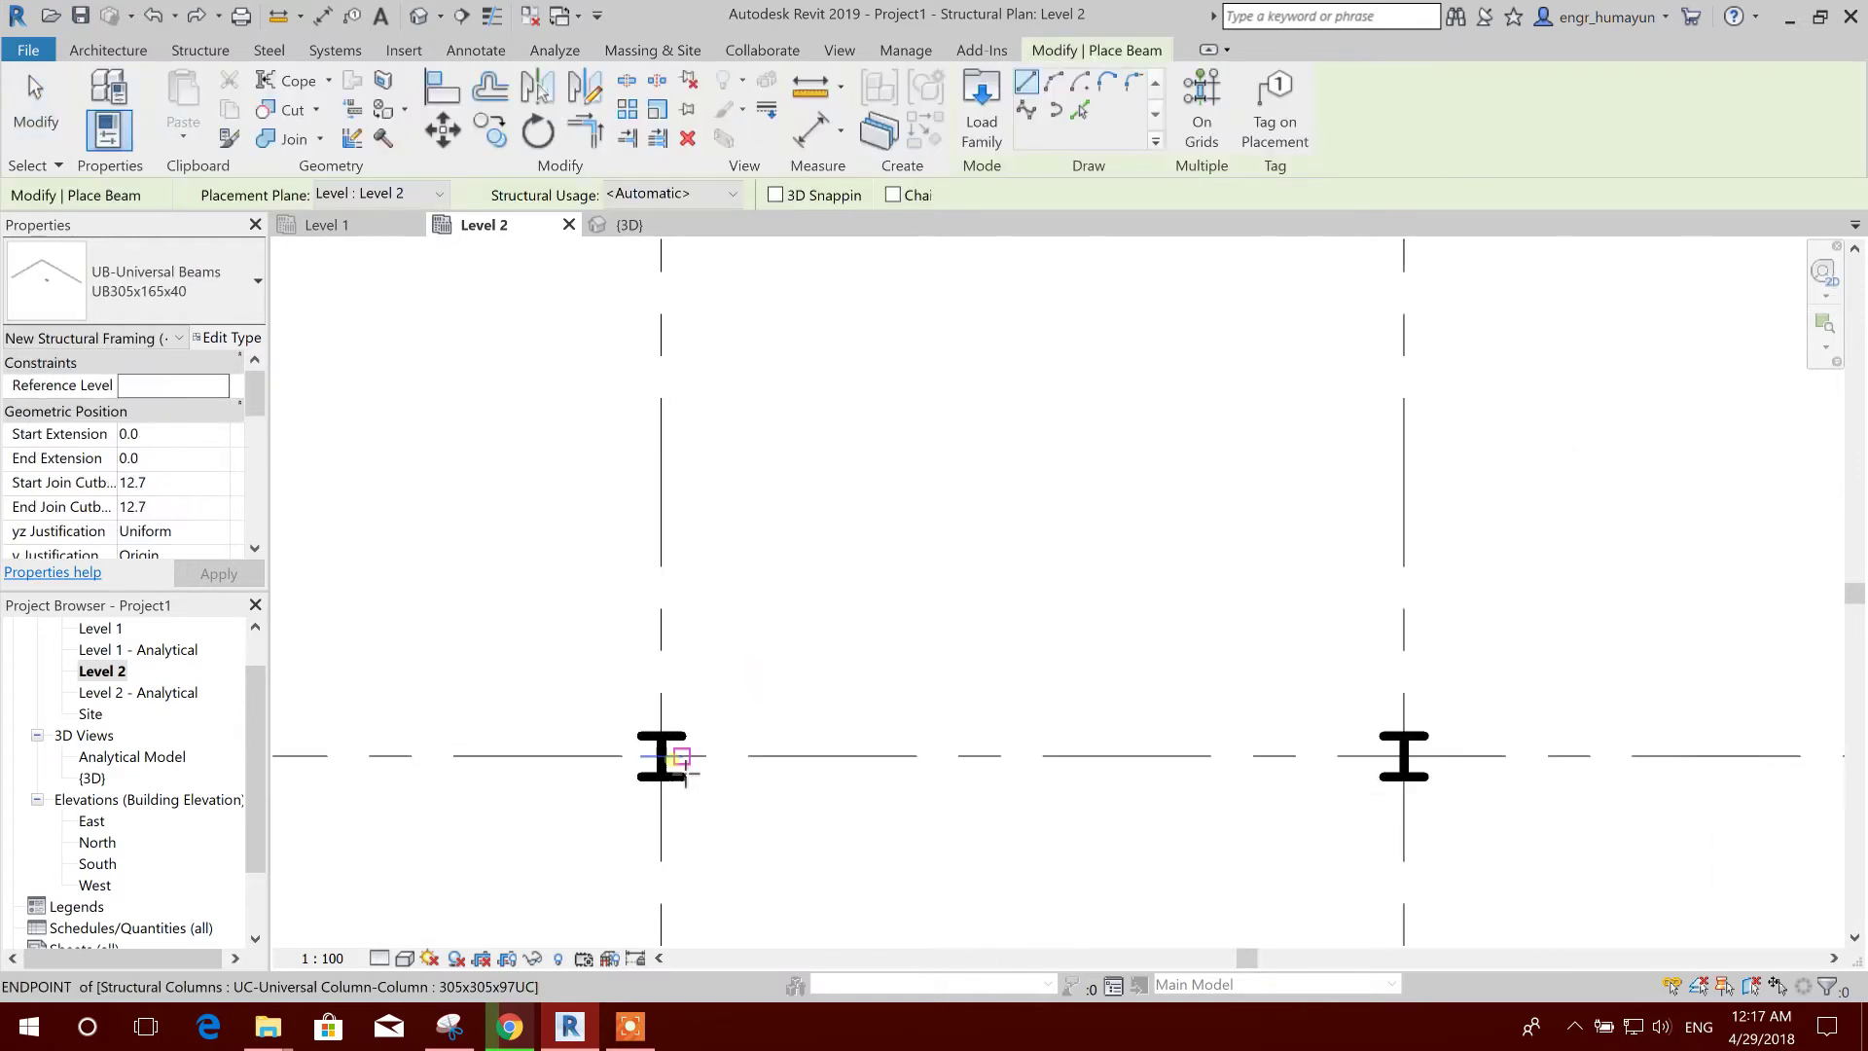
left_click(664, 758)
scroll(717, 804, "down", 4)
middle_click_drag(739, 365, 759, 625)
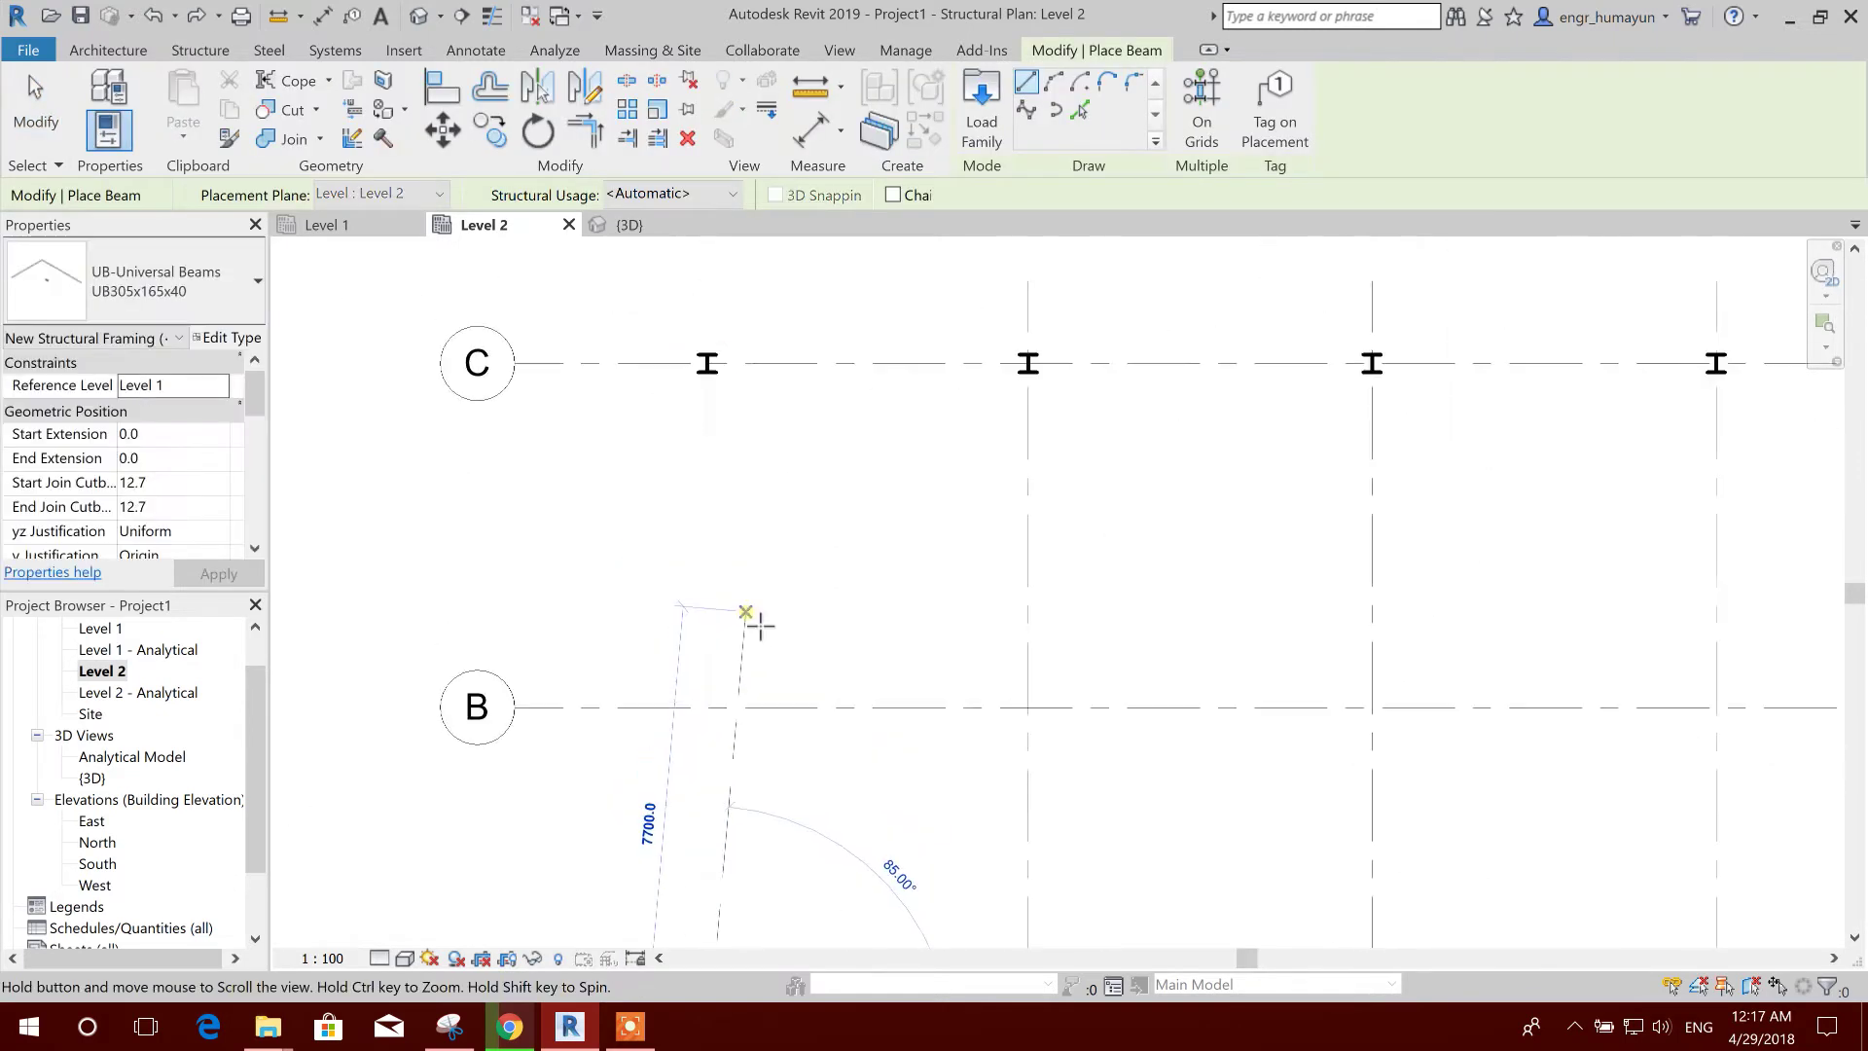
scroll(718, 458, "up", 2)
left_click(719, 334)
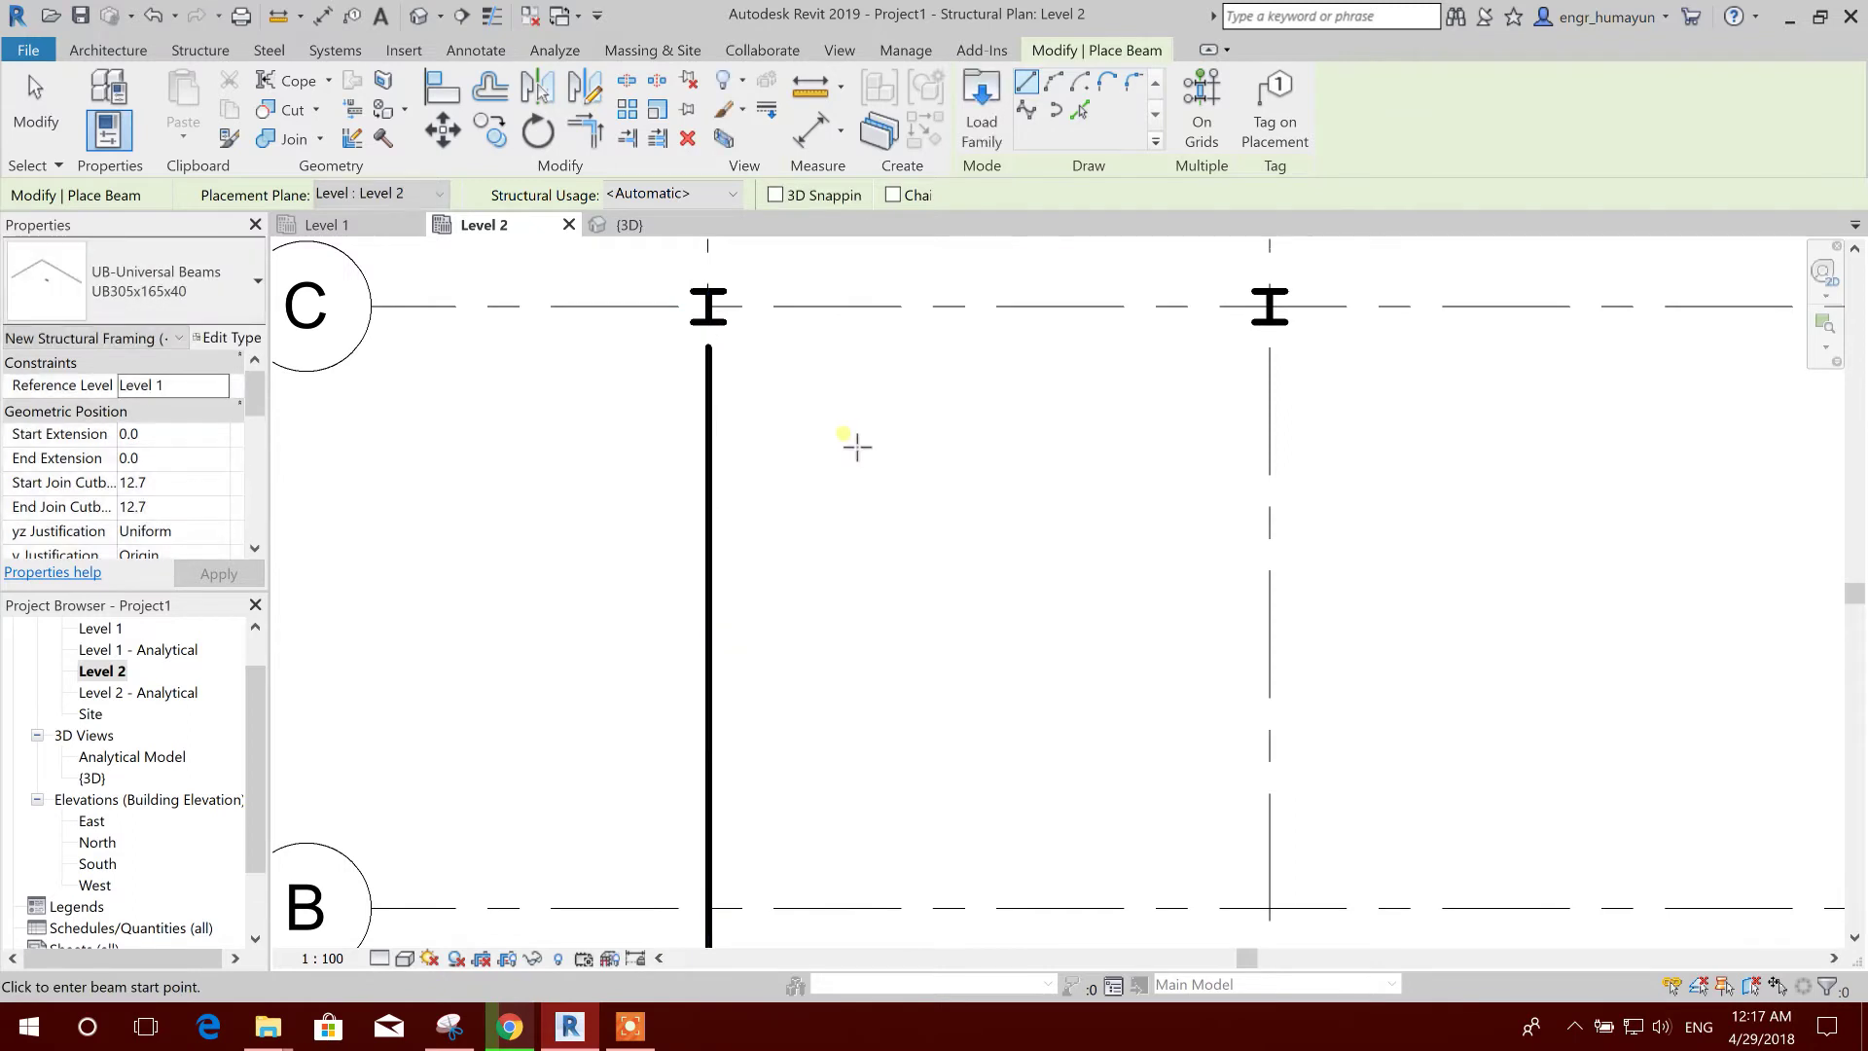
scroll(835, 534, "down", 2)
key("Escape")
key("Escape")
- Set the detail level of the Level 2 plan to Fine and check the grid 1 beam's outline
scroll(876, 555, "down", 2)
middle_click_drag(931, 645, 914, 583)
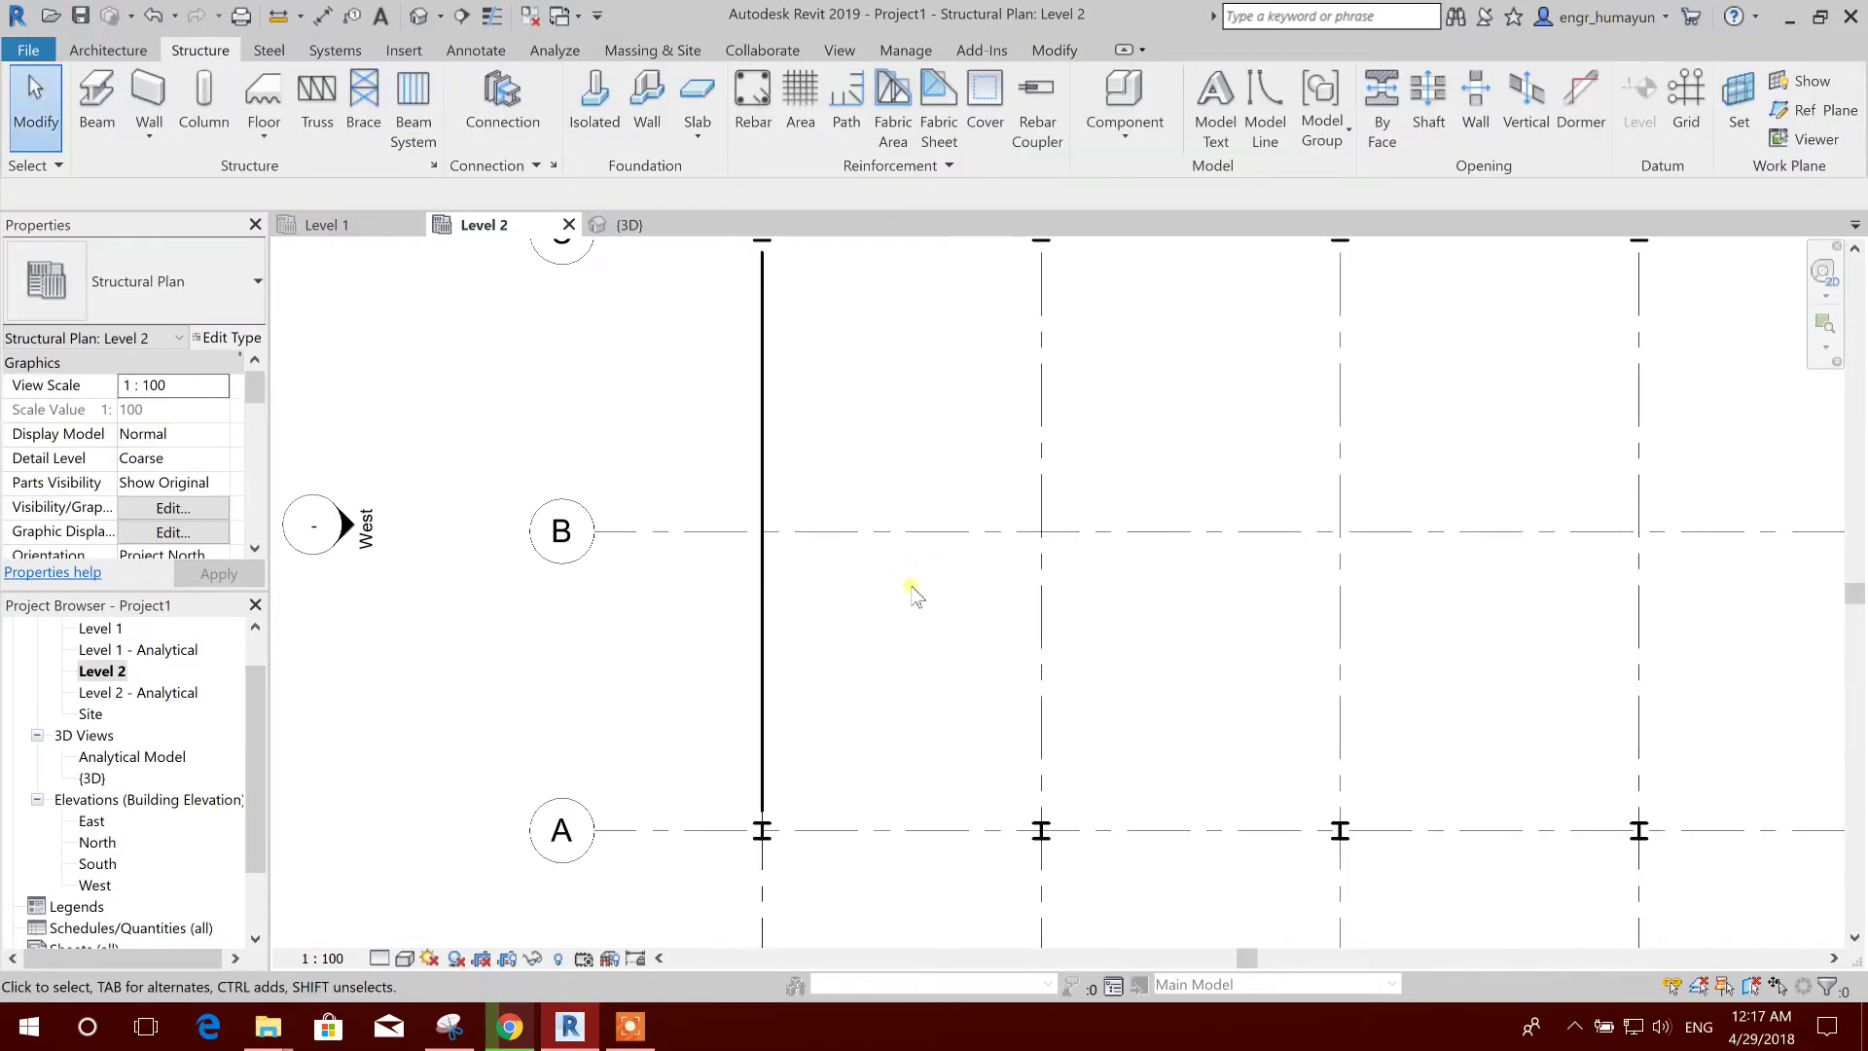
middle_click_drag(832, 453, 804, 548)
middle_click_drag(778, 682, 835, 640)
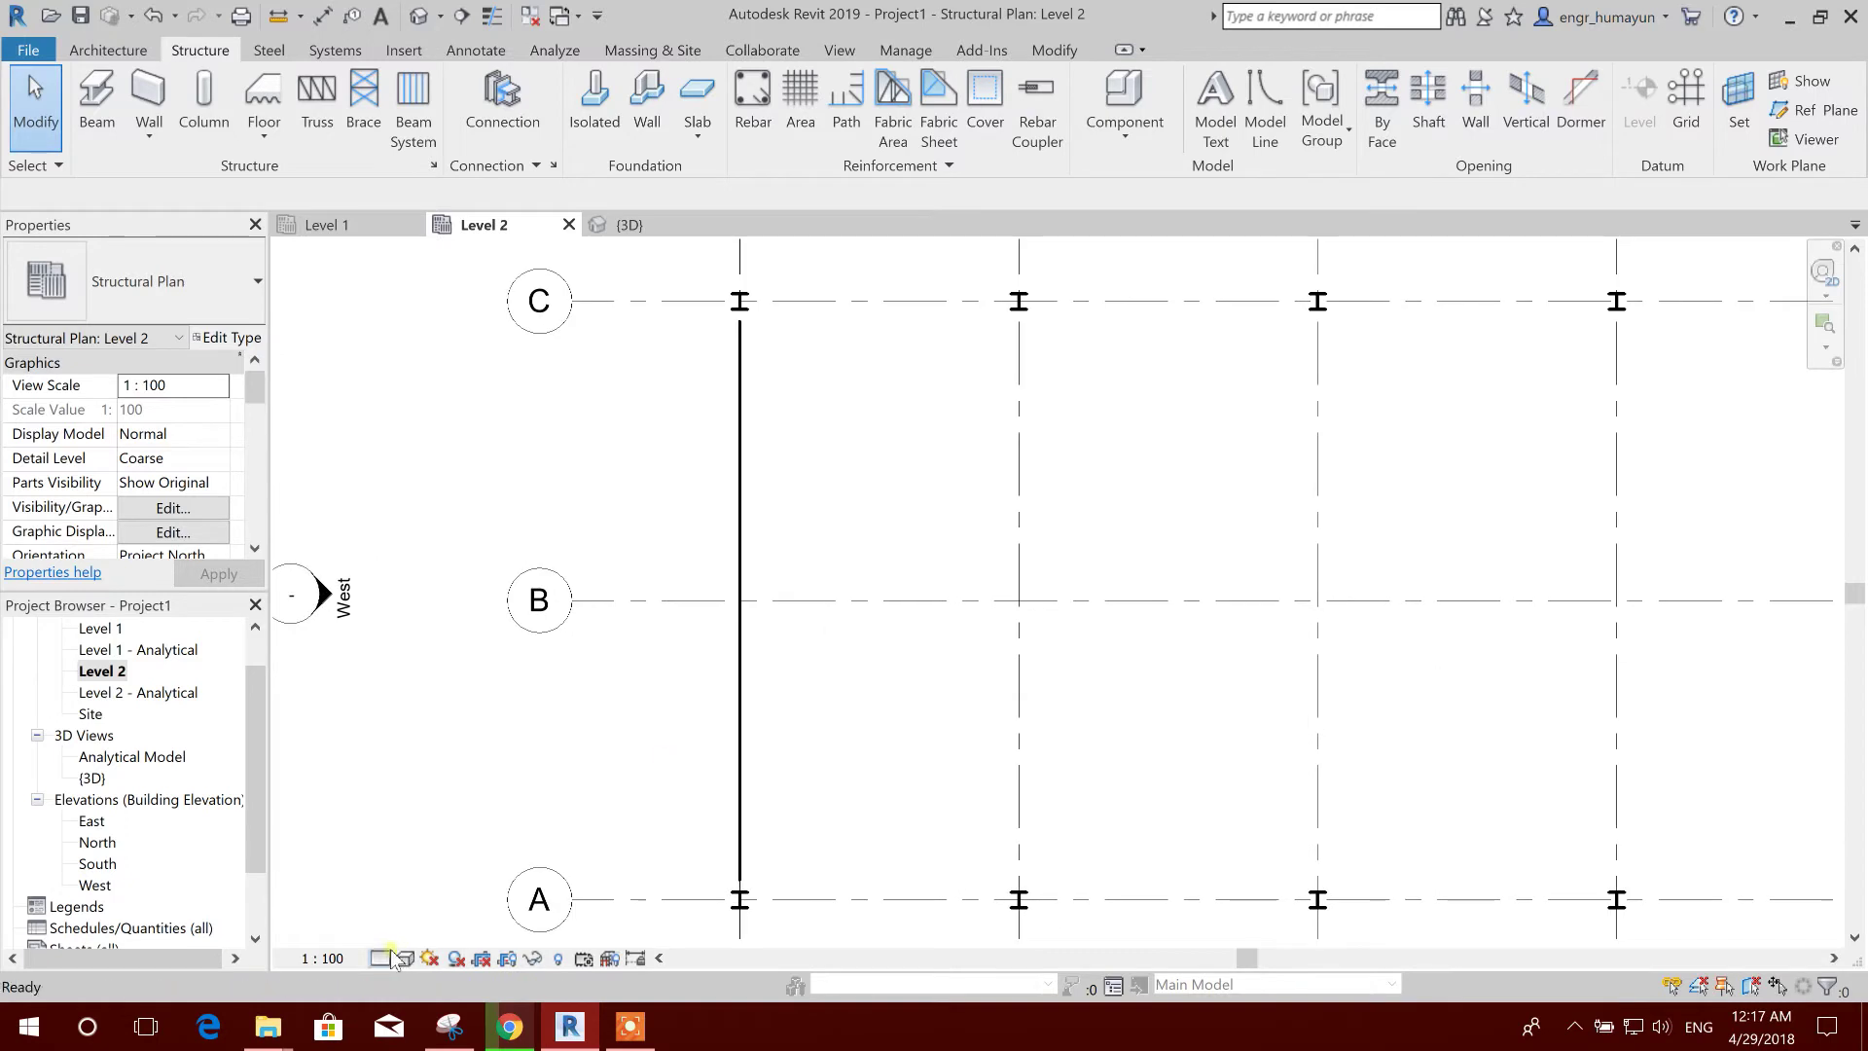
left_click(379, 959)
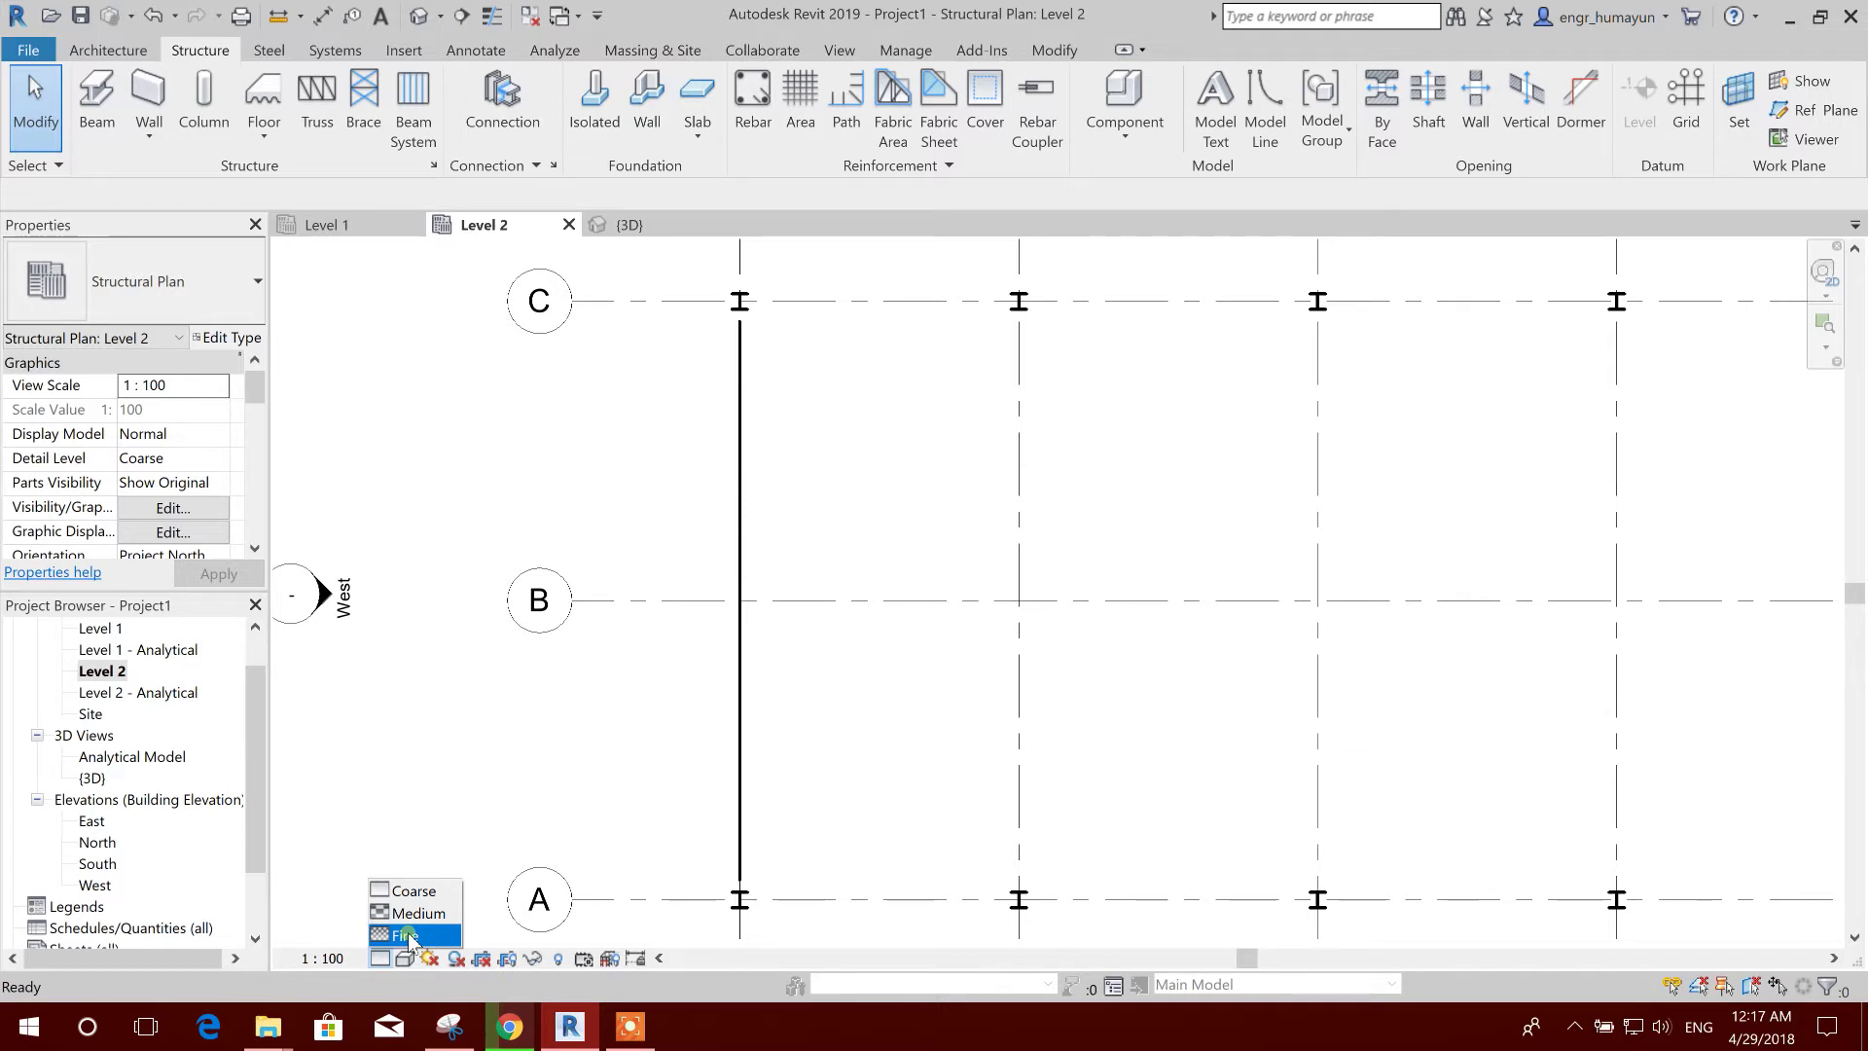
left_click(408, 935)
scroll(719, 428, "up", 2)
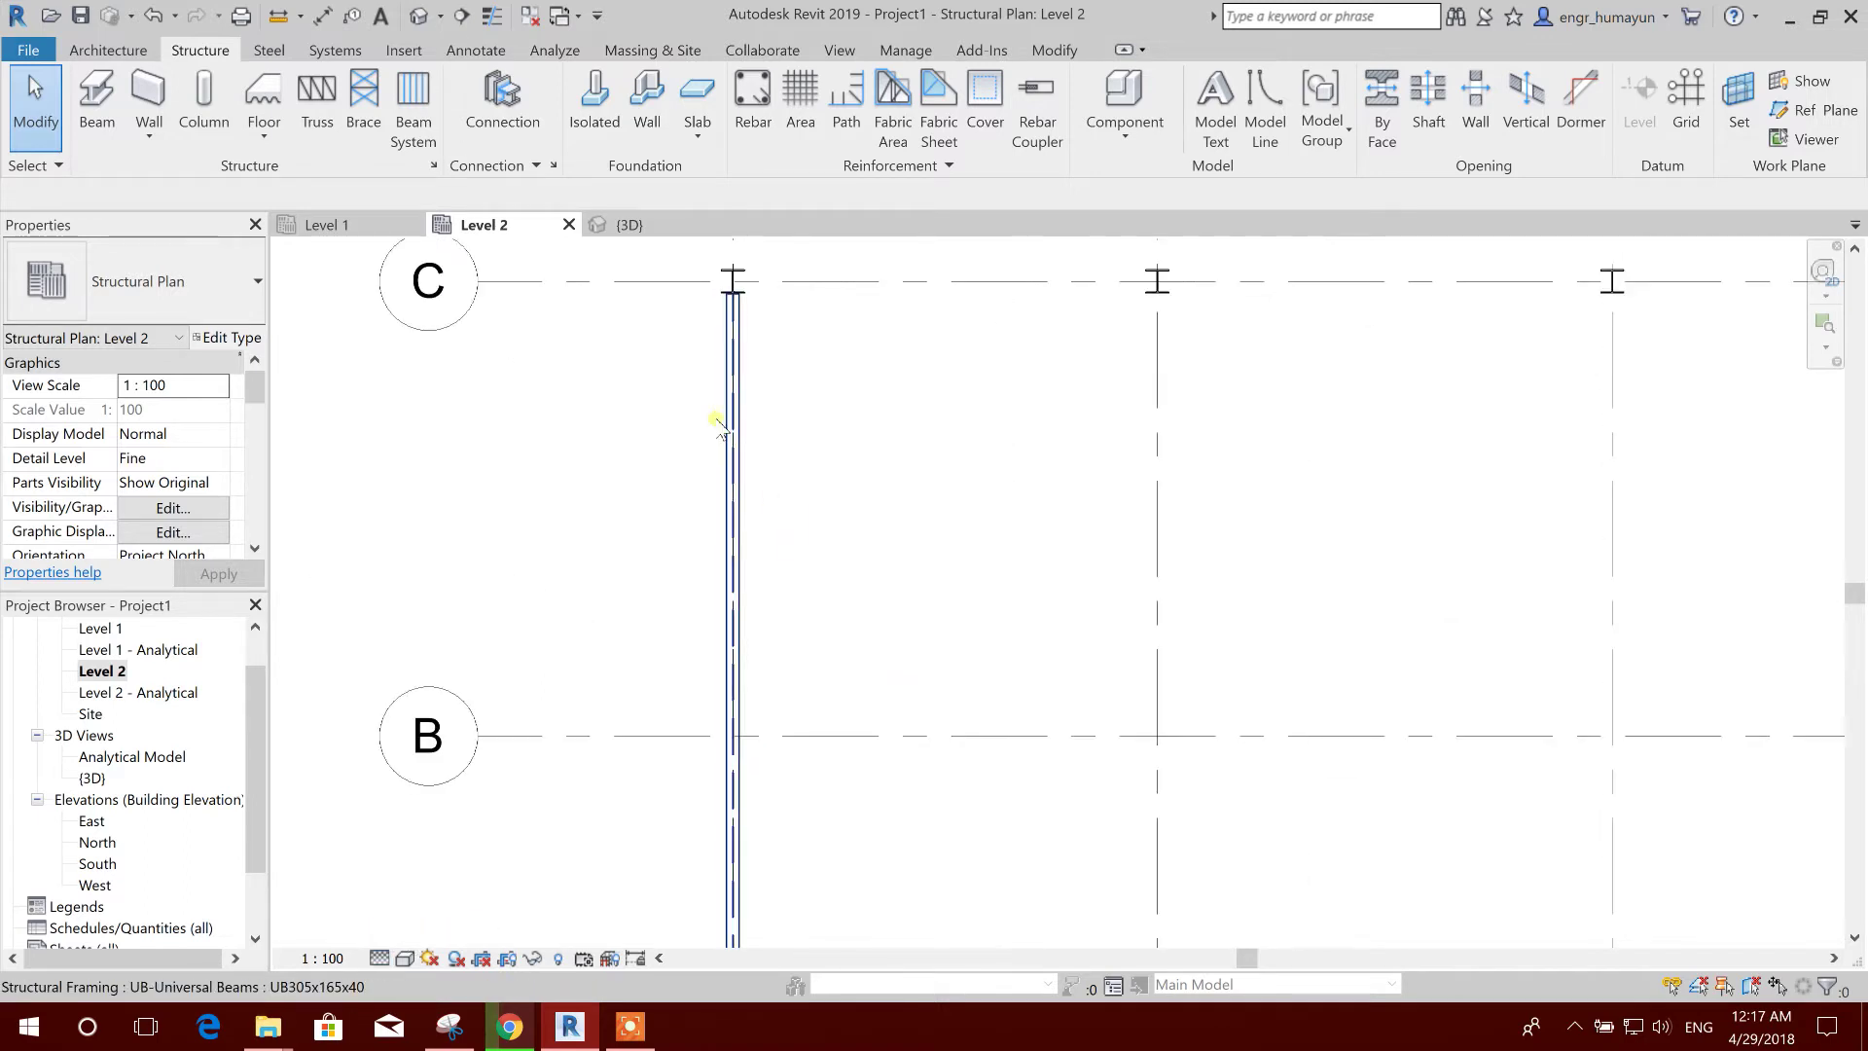
scroll(740, 531, "down", 2)
middle_click_drag(826, 827, 814, 693)
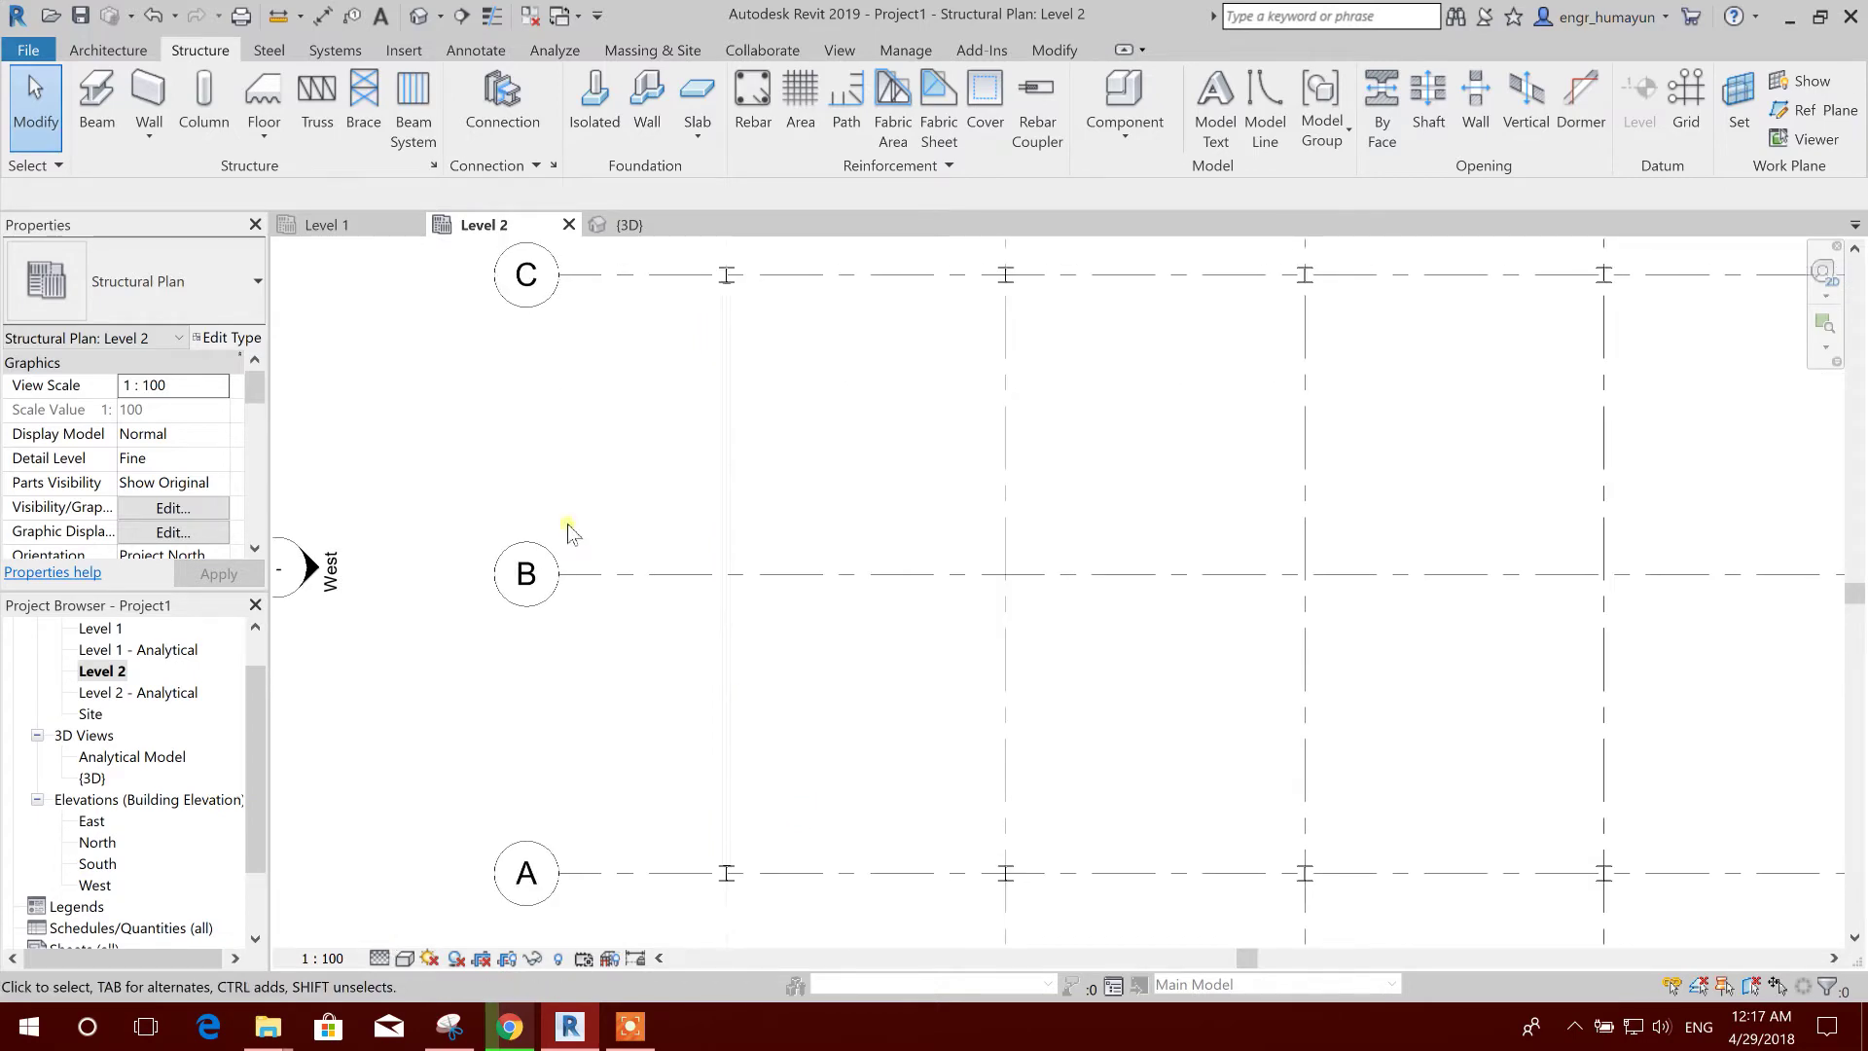
- Examine the full-length grid 1 beam and its connections to both columns in the 3D view
left_click(629, 225)
middle_click_drag(926, 804, 1006, 800, "shift")
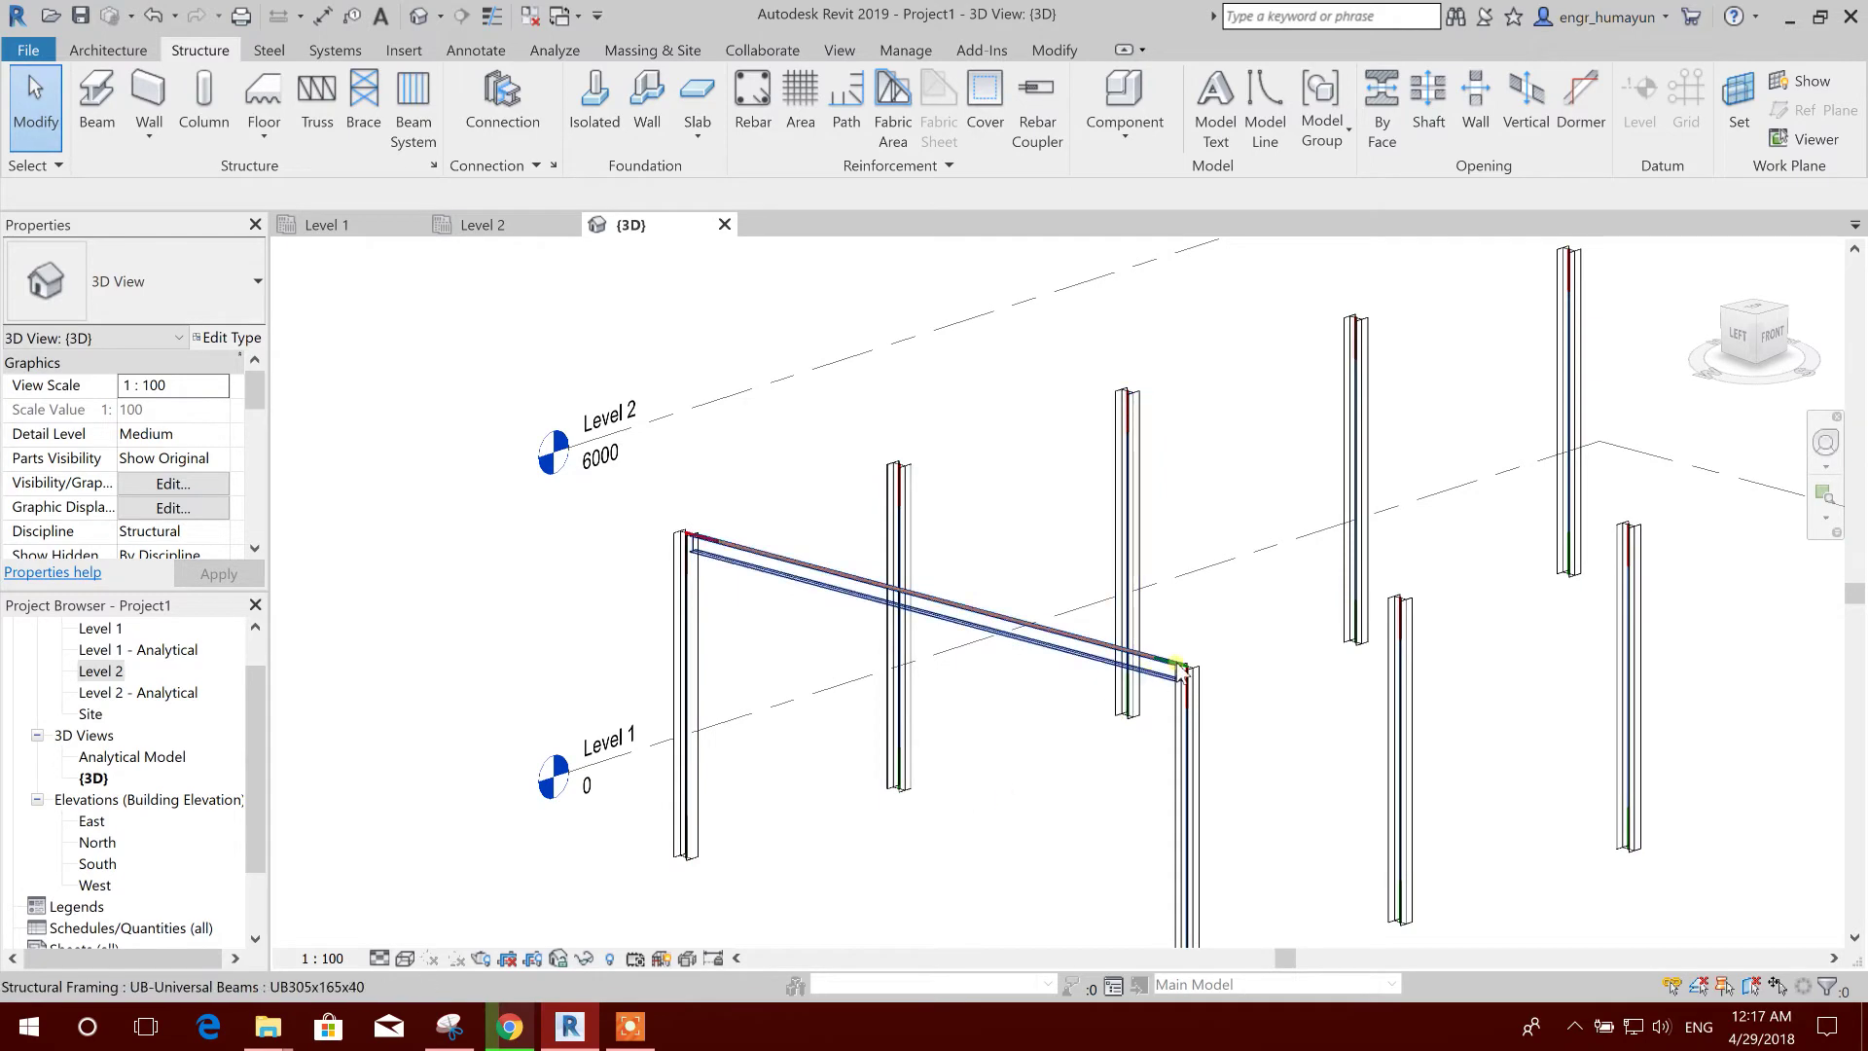
scroll(1180, 672, "up", 2)
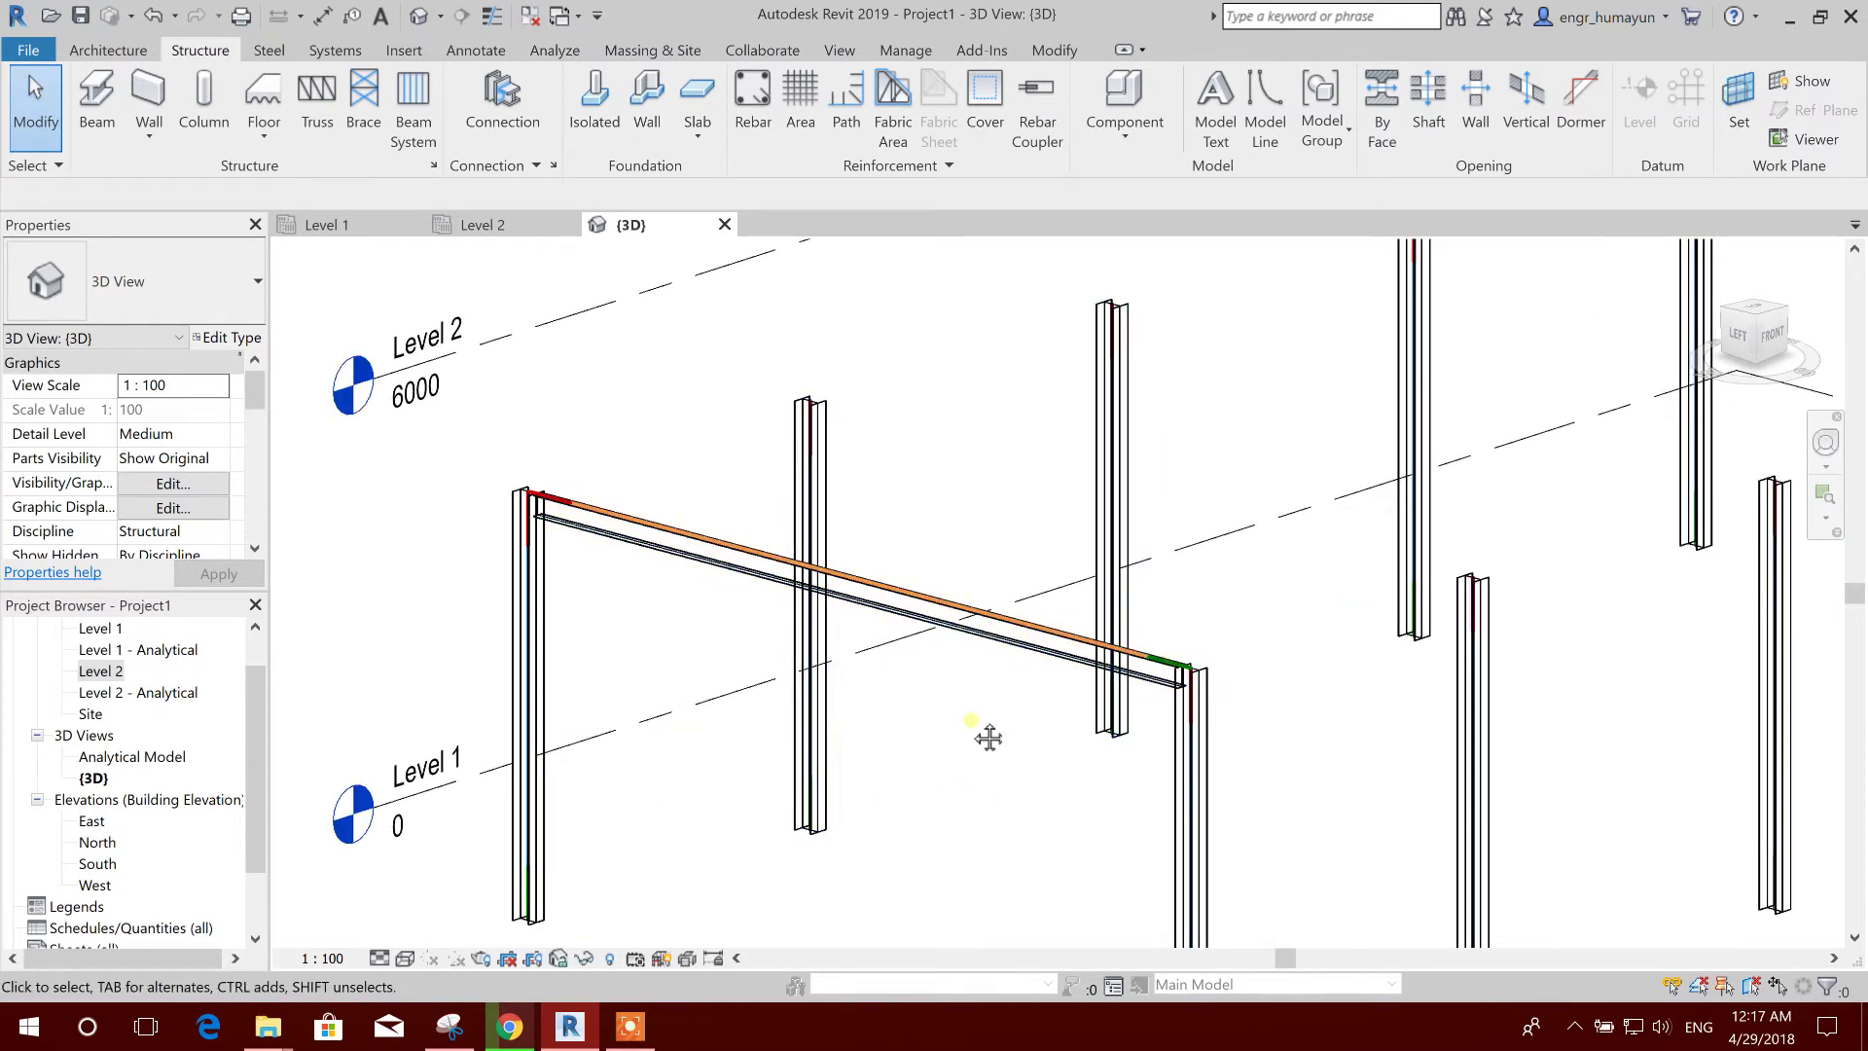
middle_click_drag(989, 738, 1055, 765)
scroll(599, 531, "up", 3)
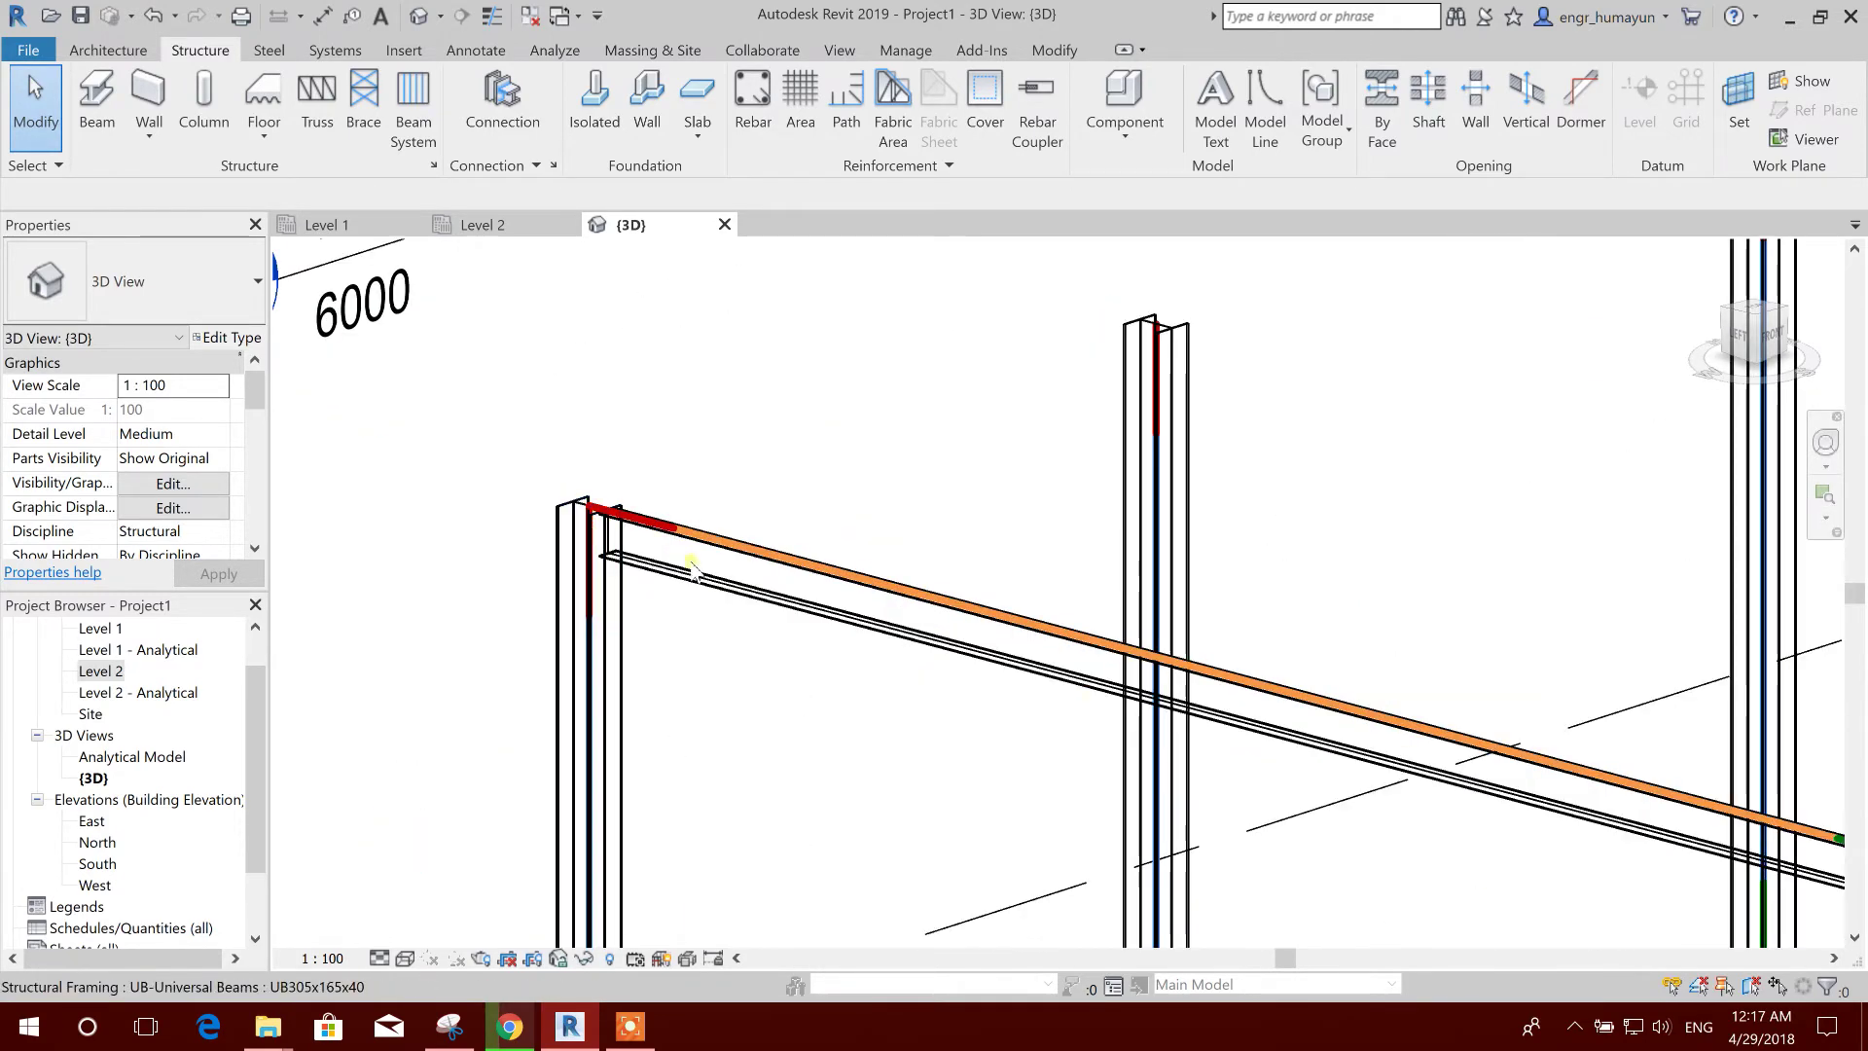
scroll(688, 626, "down", 6)
scroll(944, 657, "up", 3)
middle_click_drag(944, 656, 920, 648)
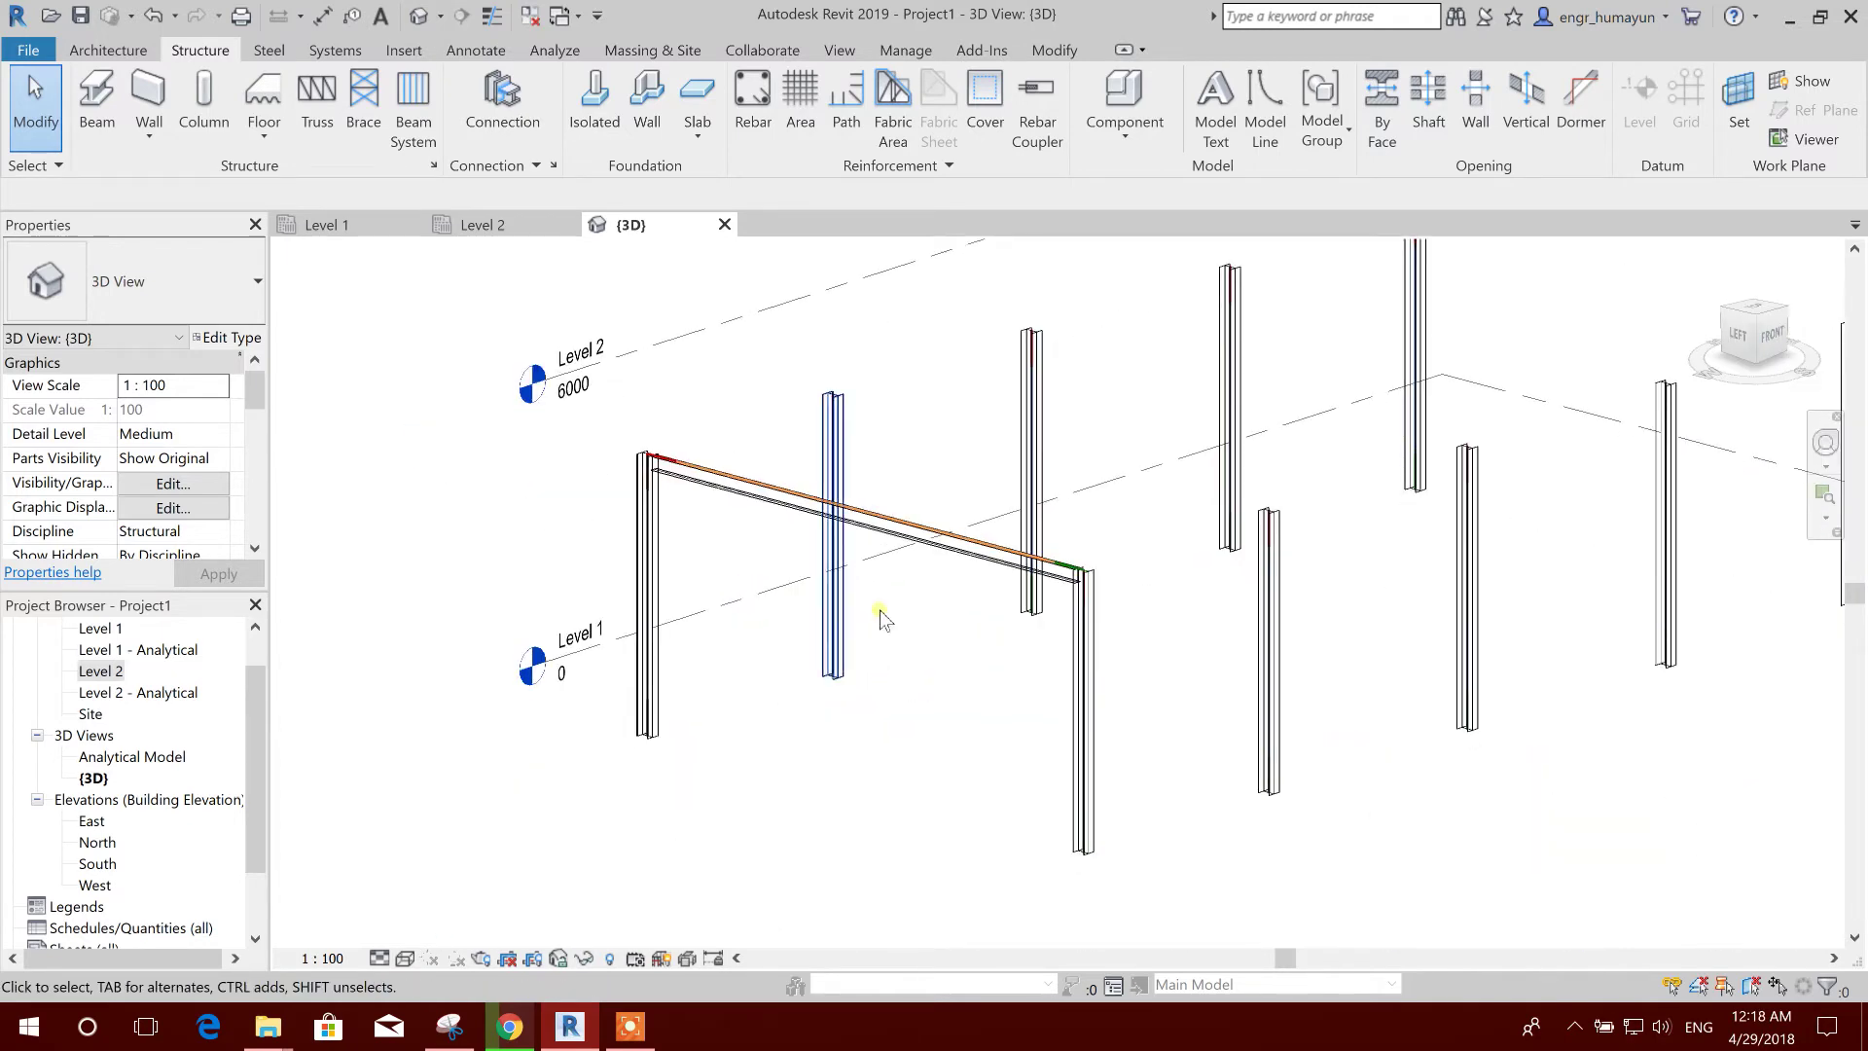
- Return to the Level 2 plan and save the project as Project1 in a new folder named REVIT STEEL on drive D:
double_click(109, 680)
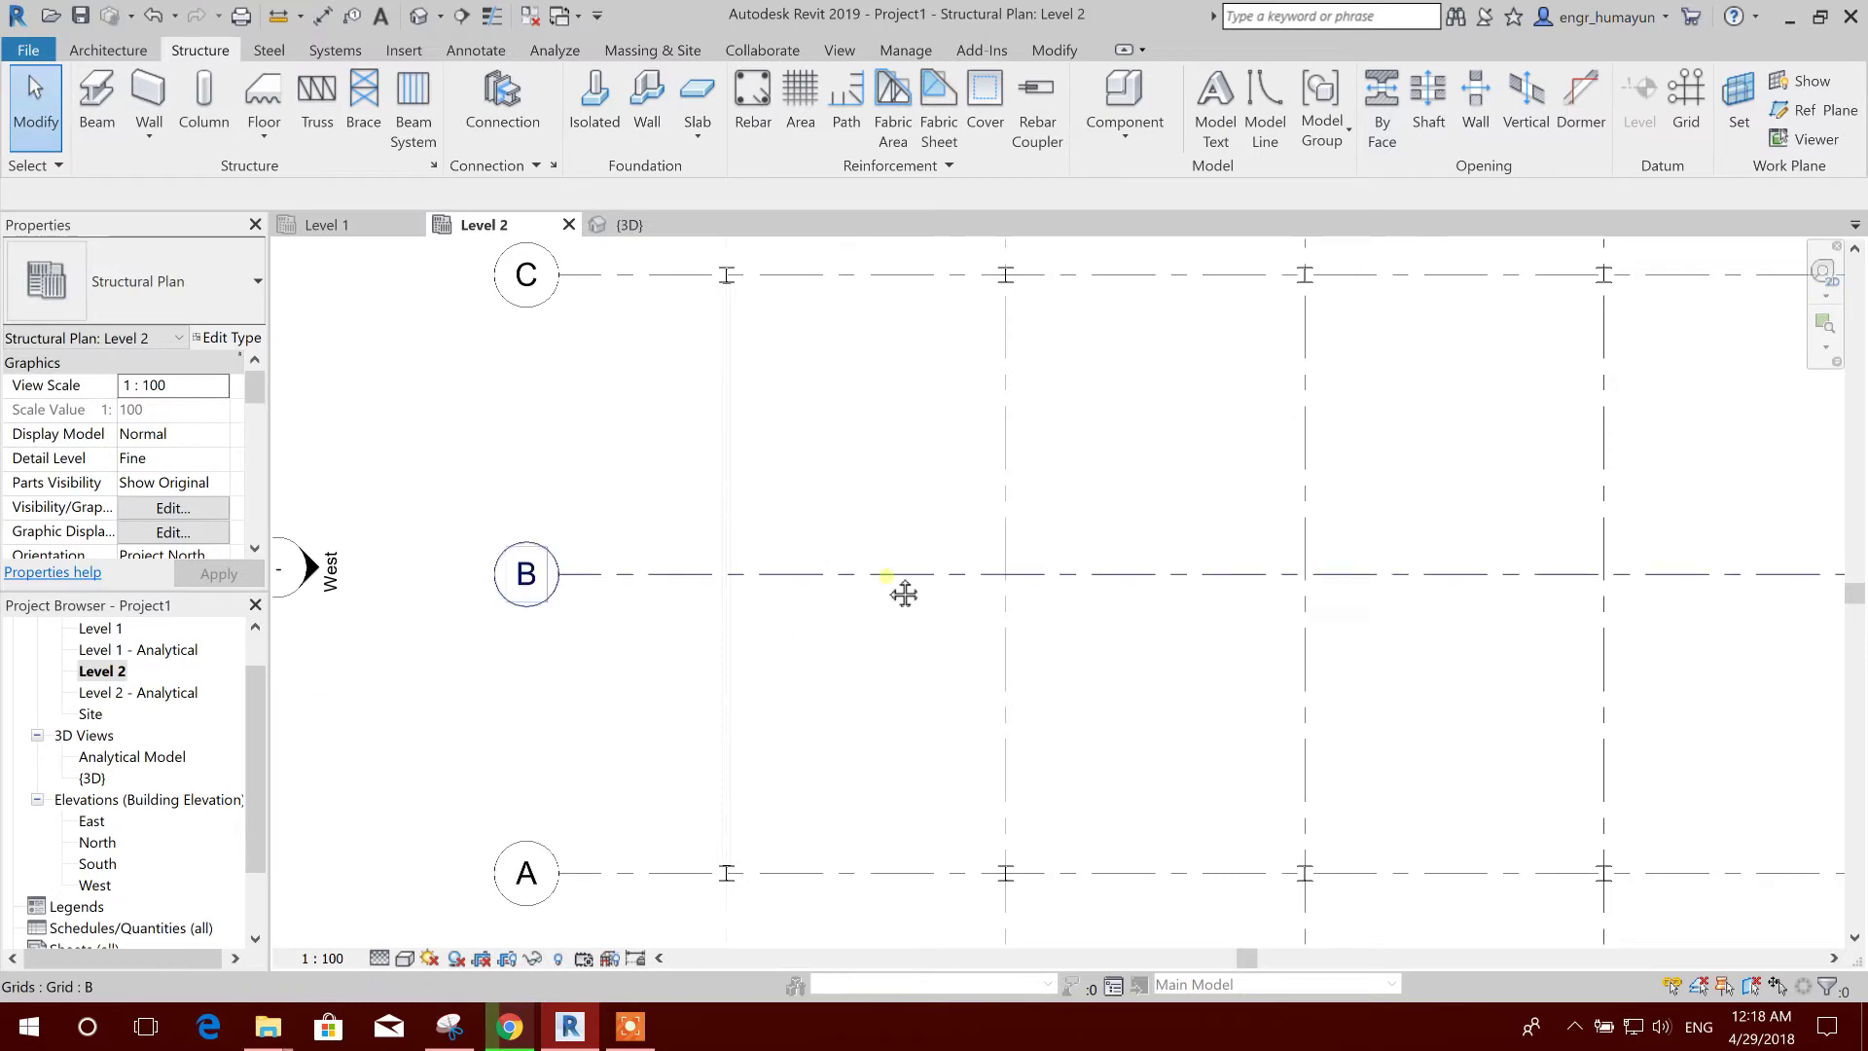
left_click(1055, 49)
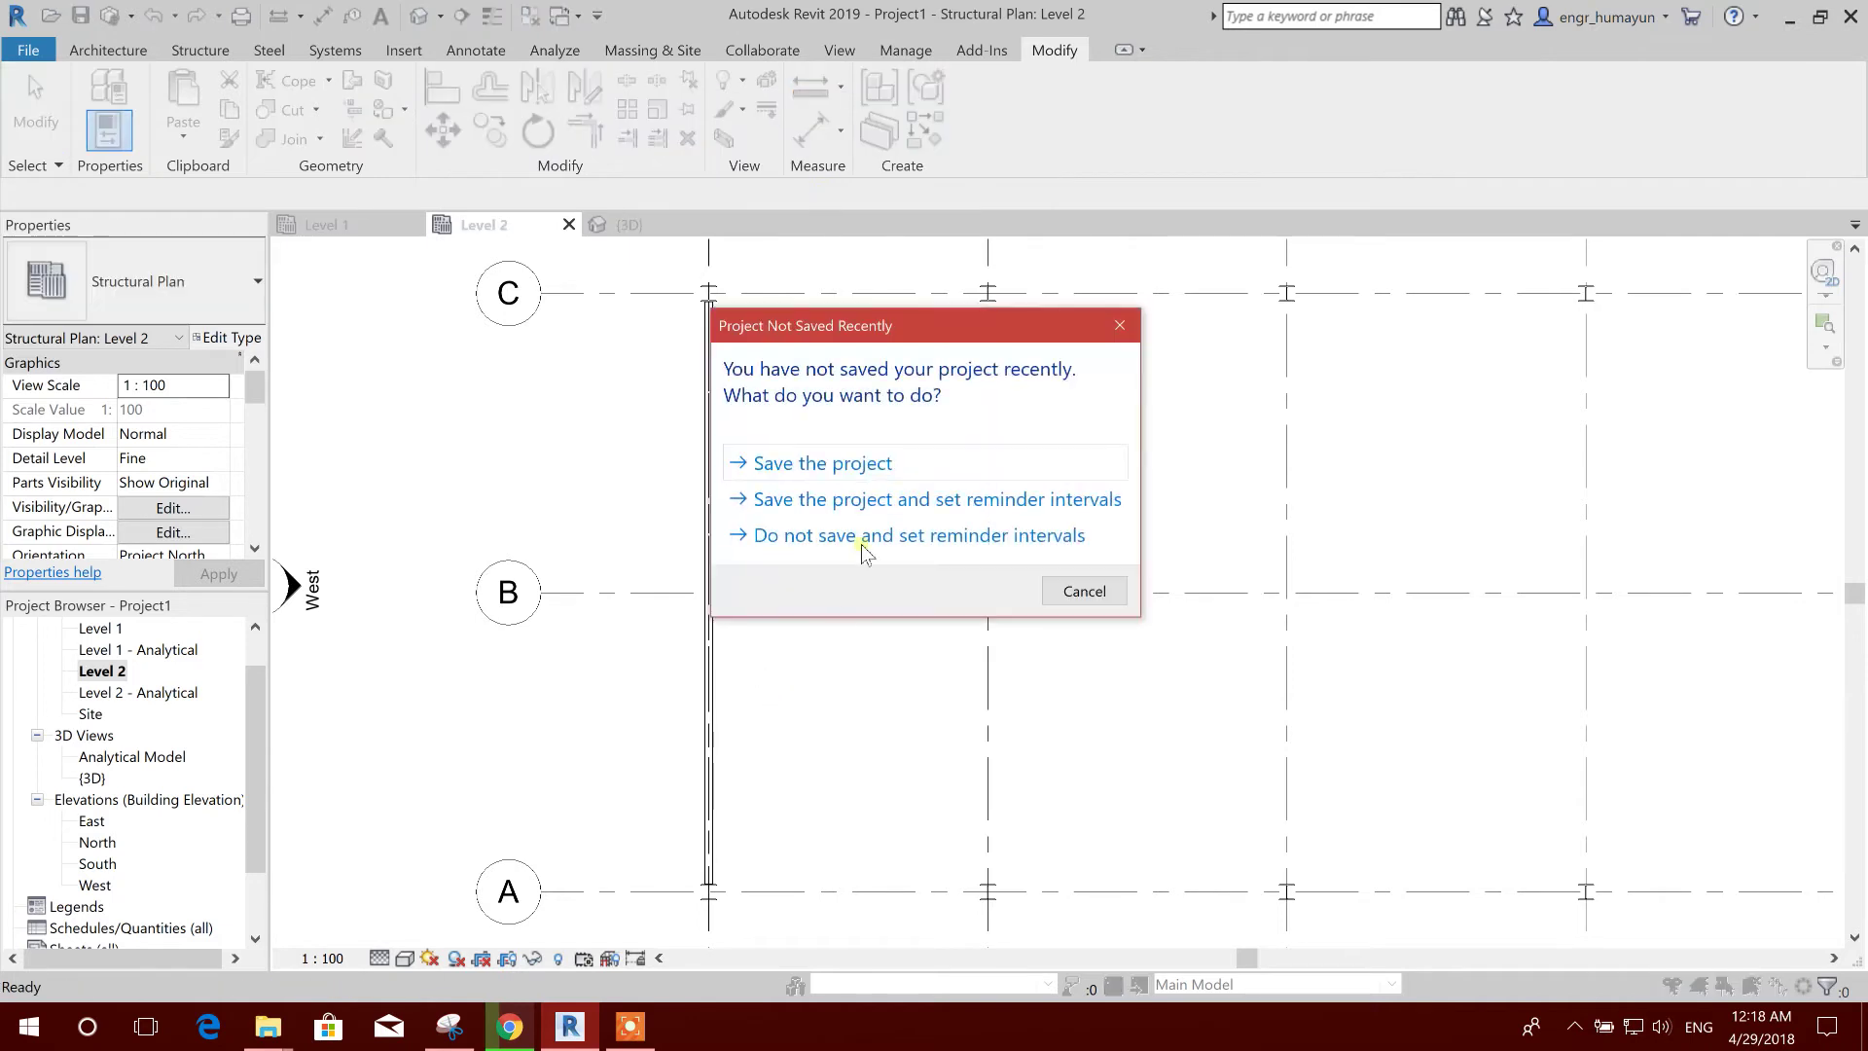
left_click(856, 469)
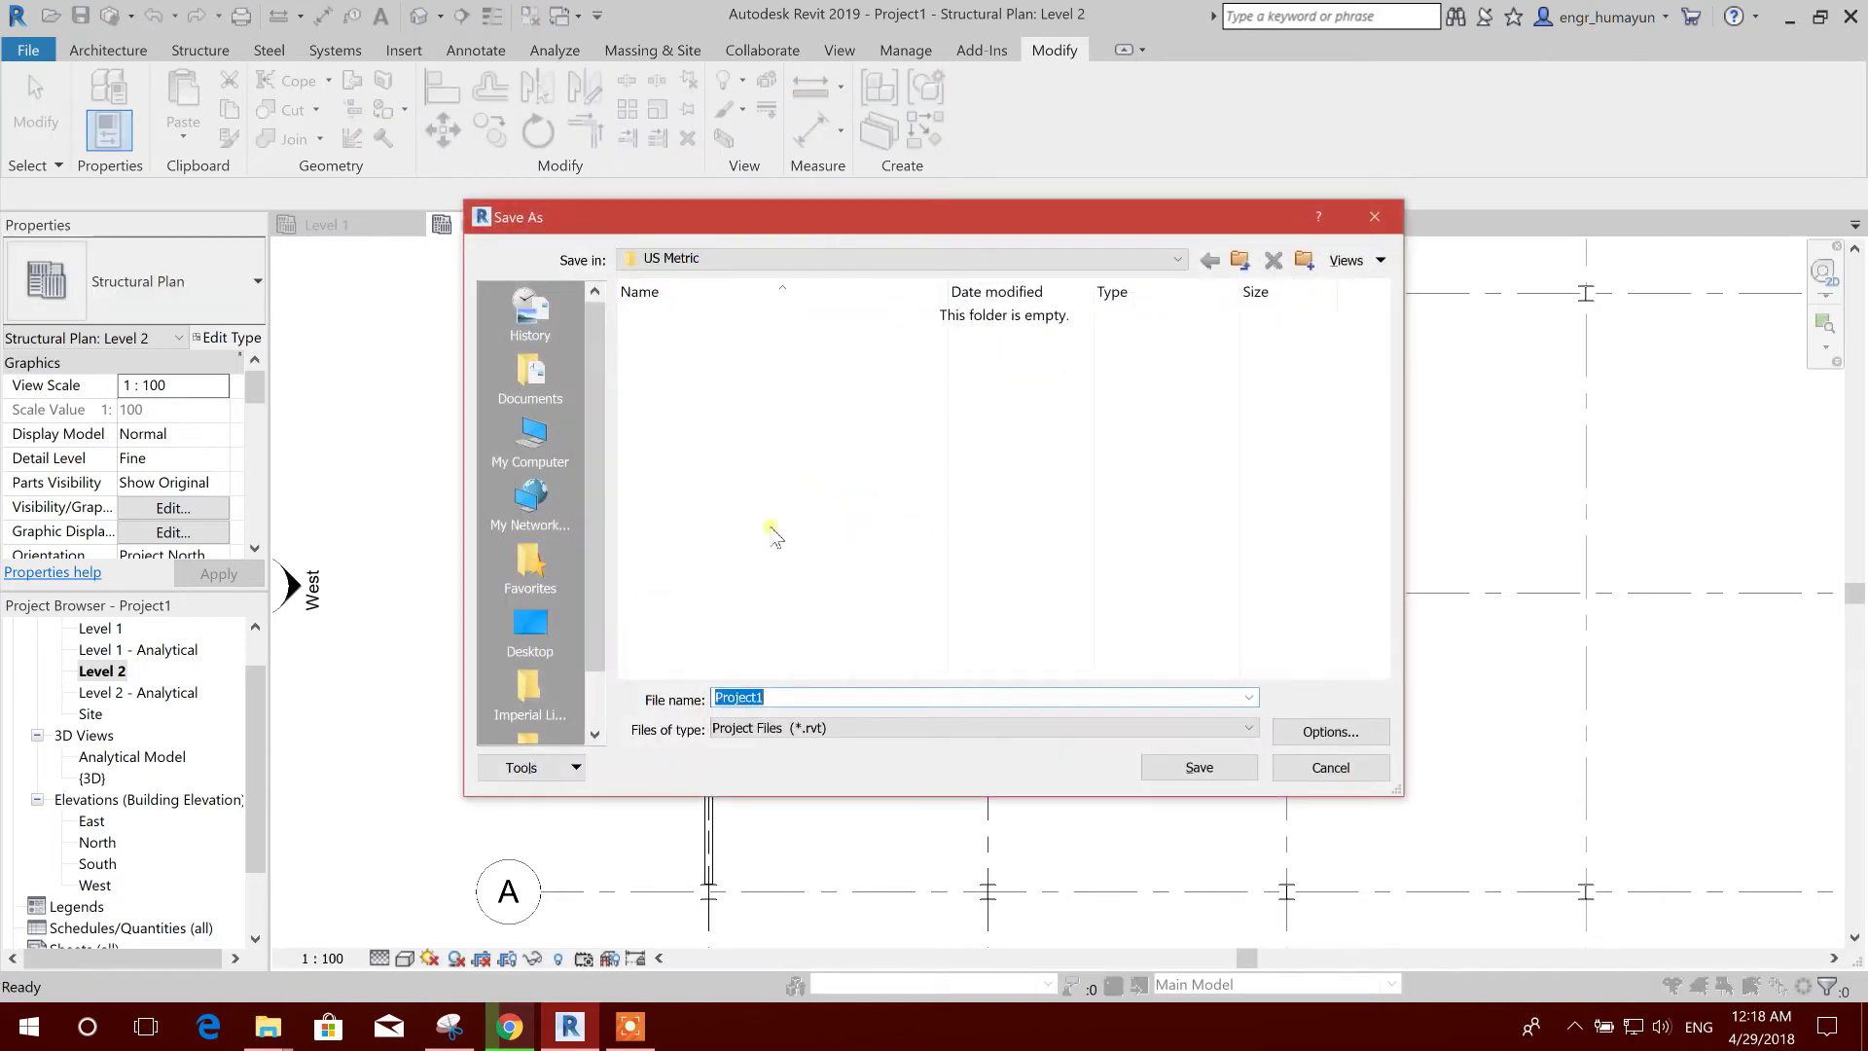
left_click(530, 438)
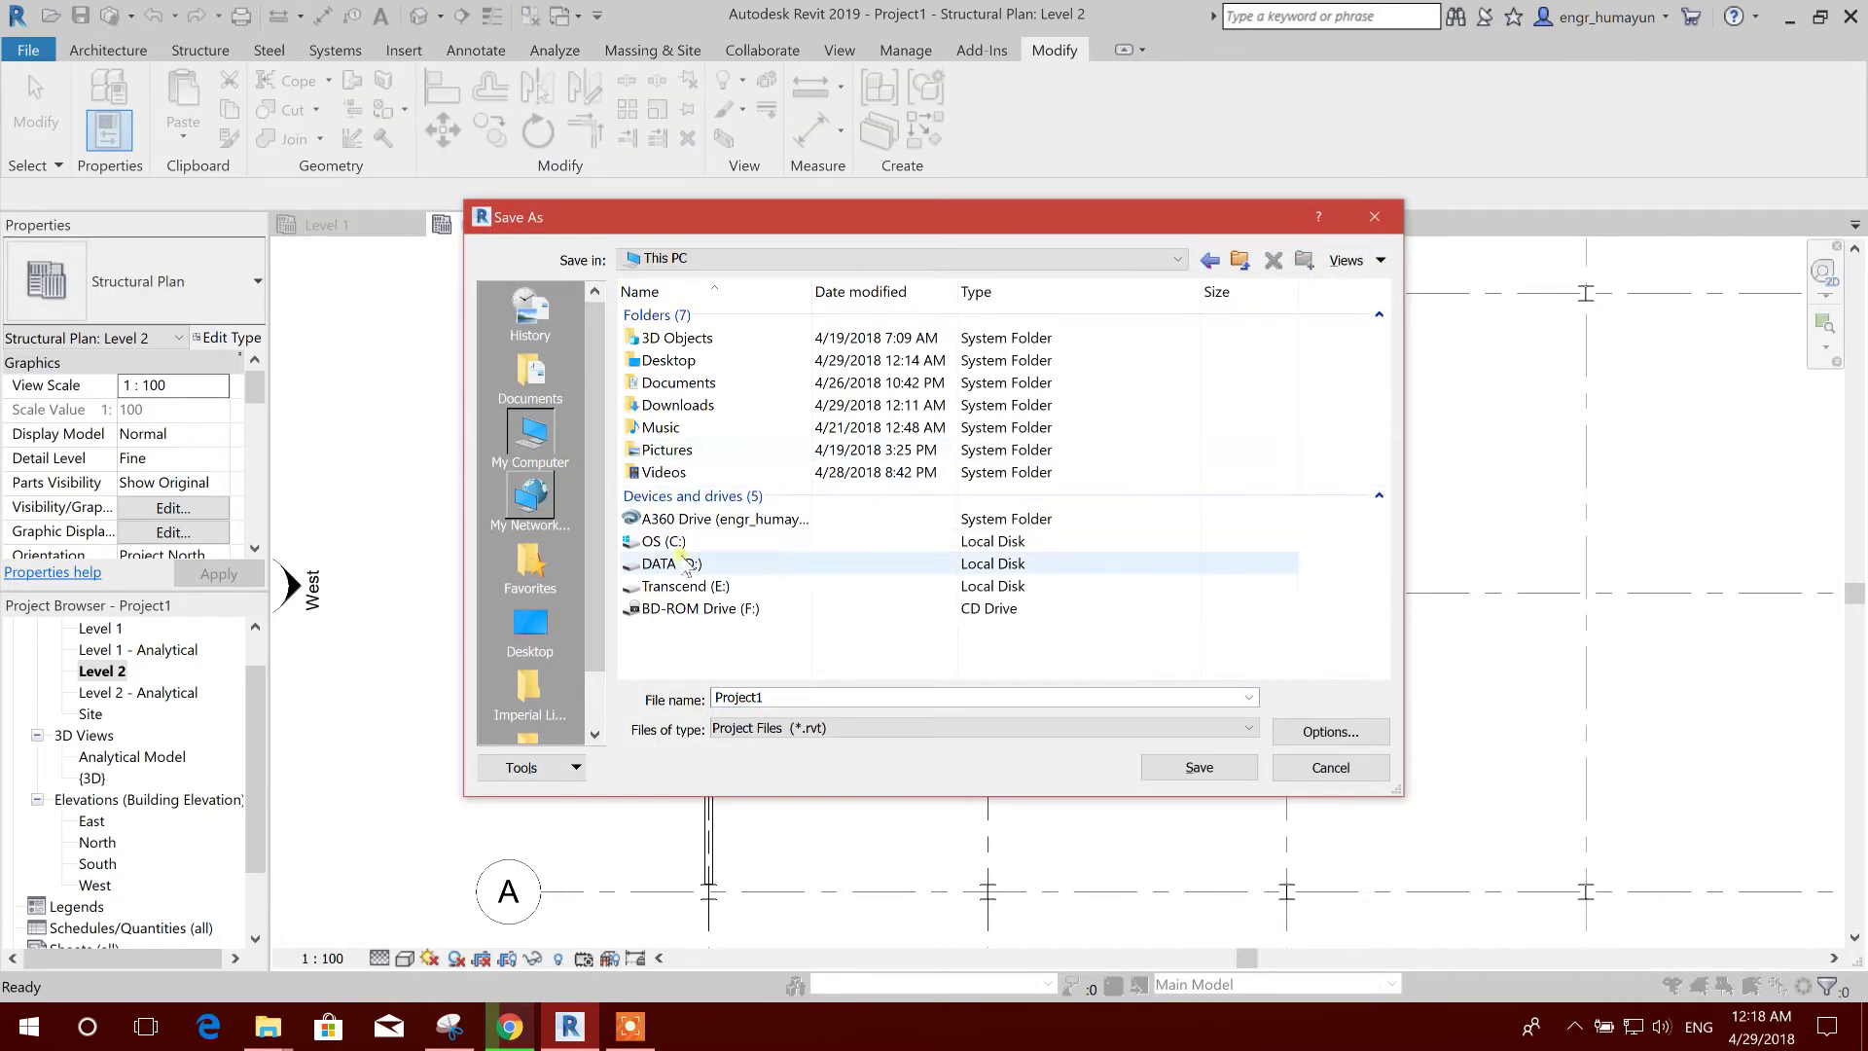
double_click(684, 564)
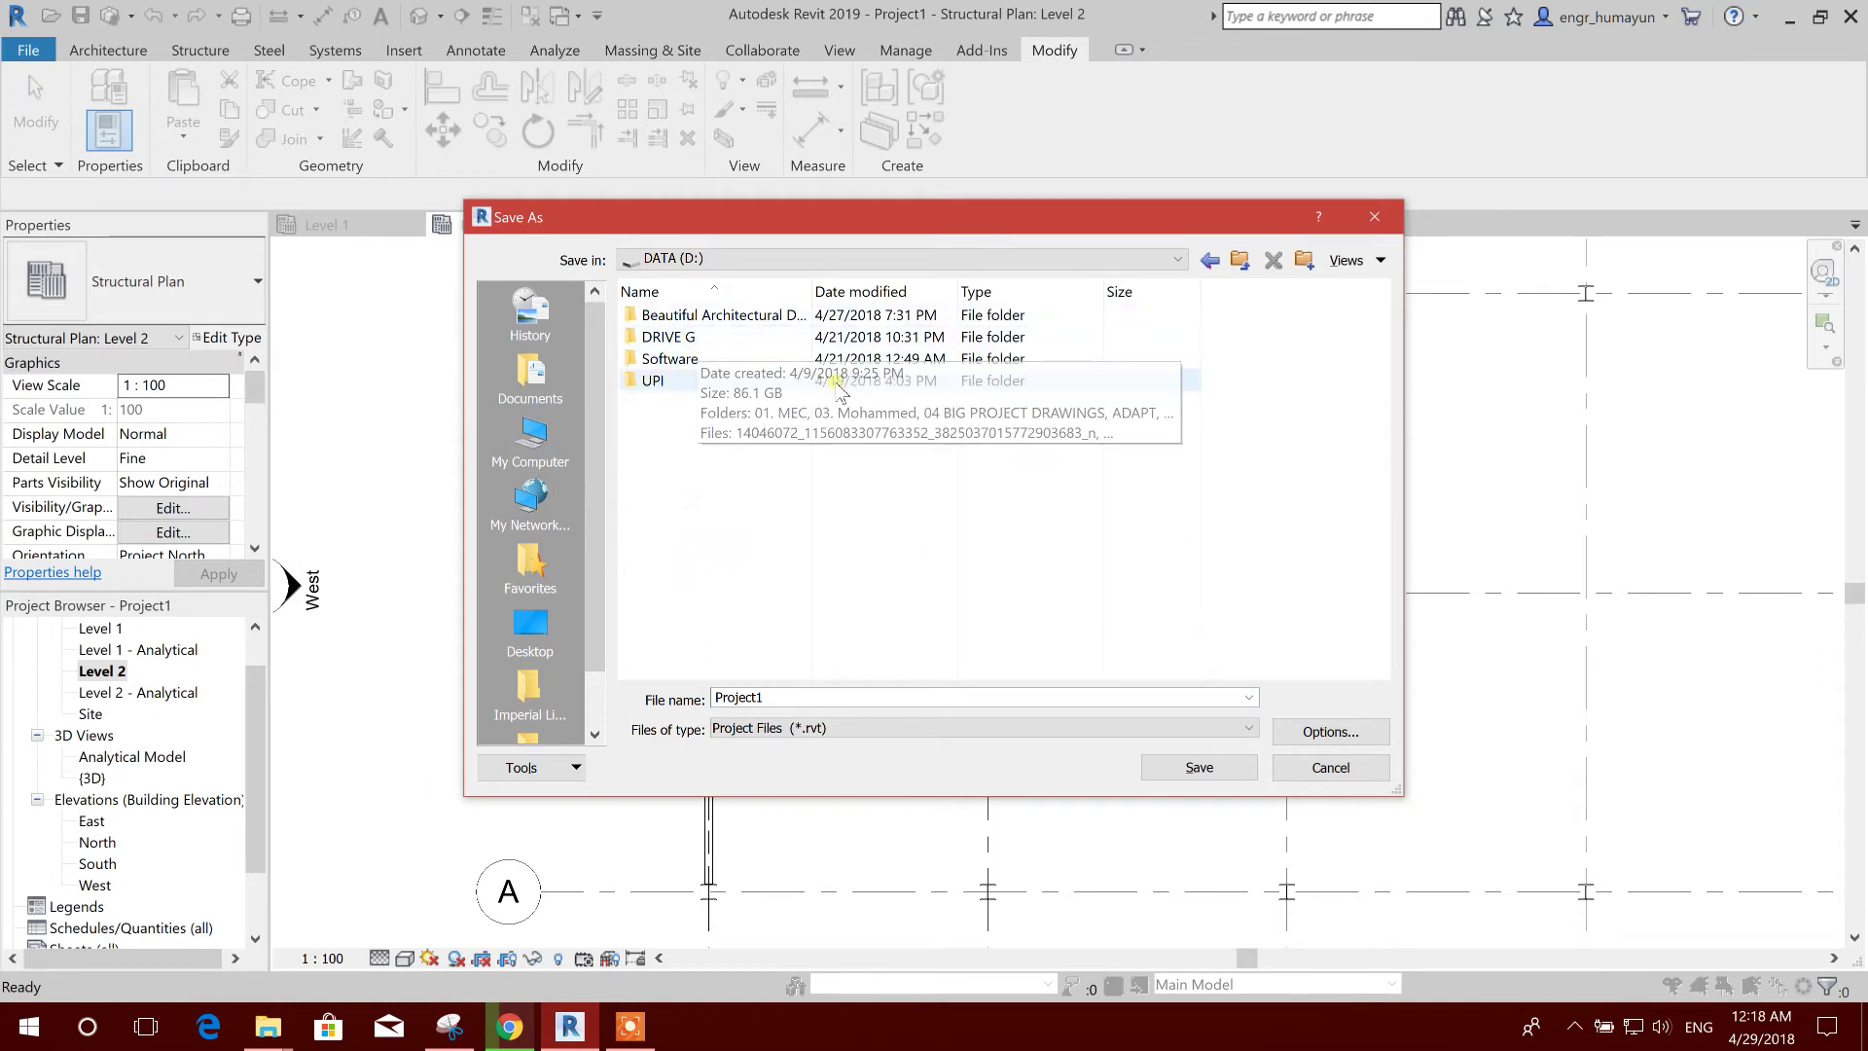
right_click(790, 499)
mouse_move(844, 761)
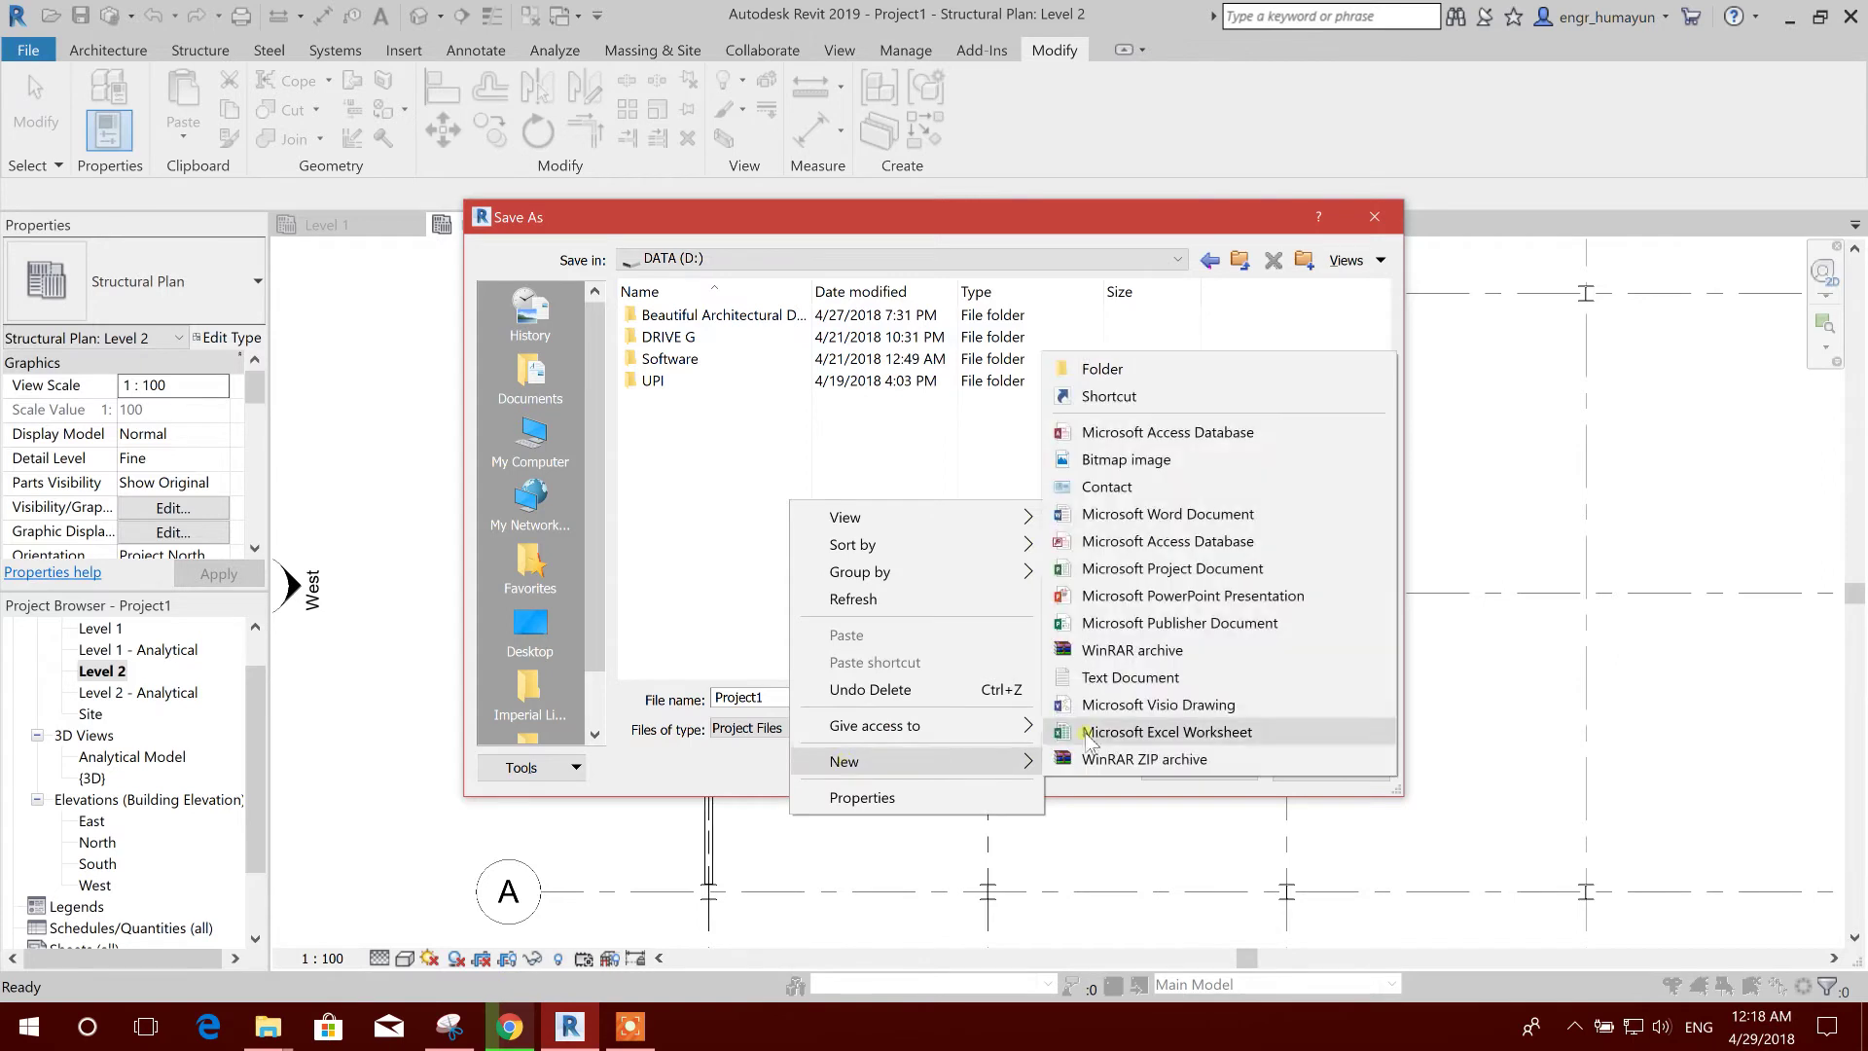
left_click(1100, 369)
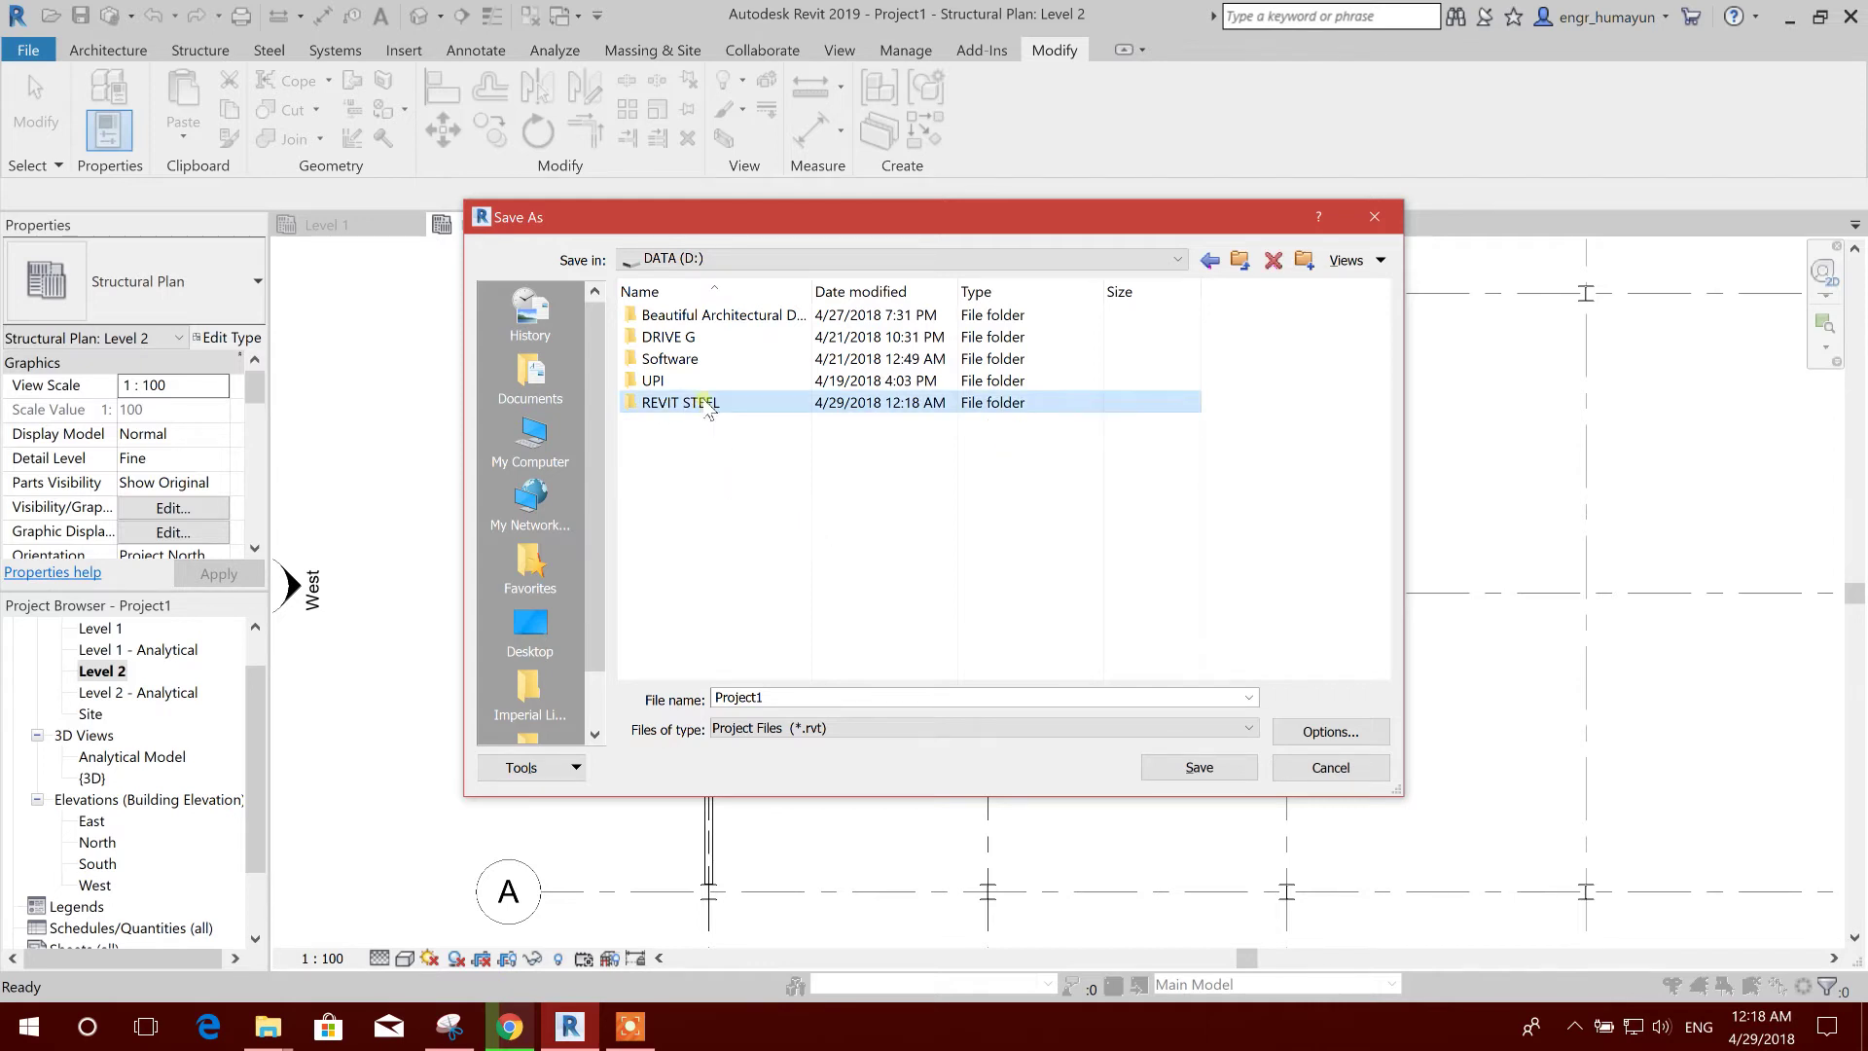
double_click(707, 404)
left_click(1186, 769)
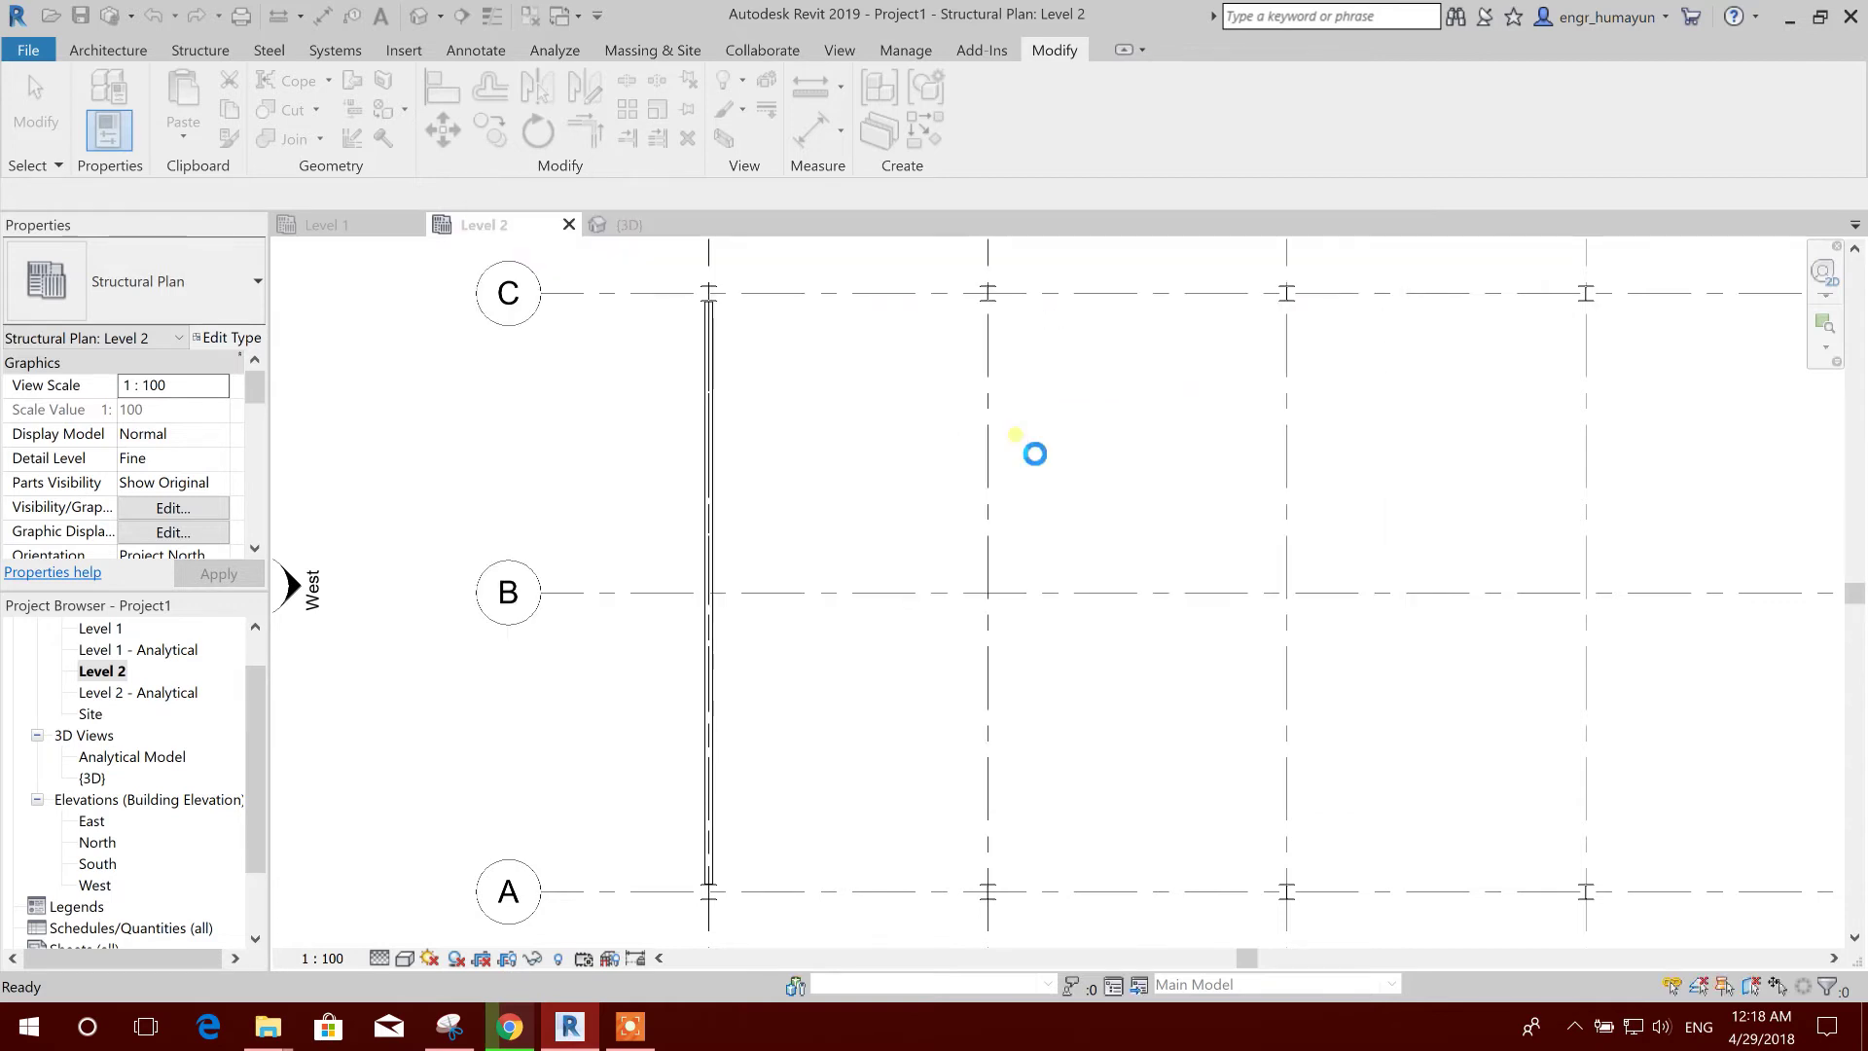
- Split the grid 1 beam at its intersection with grid B, 6000 mm from grid A, and end the Split Element command
key("s")
key("l")
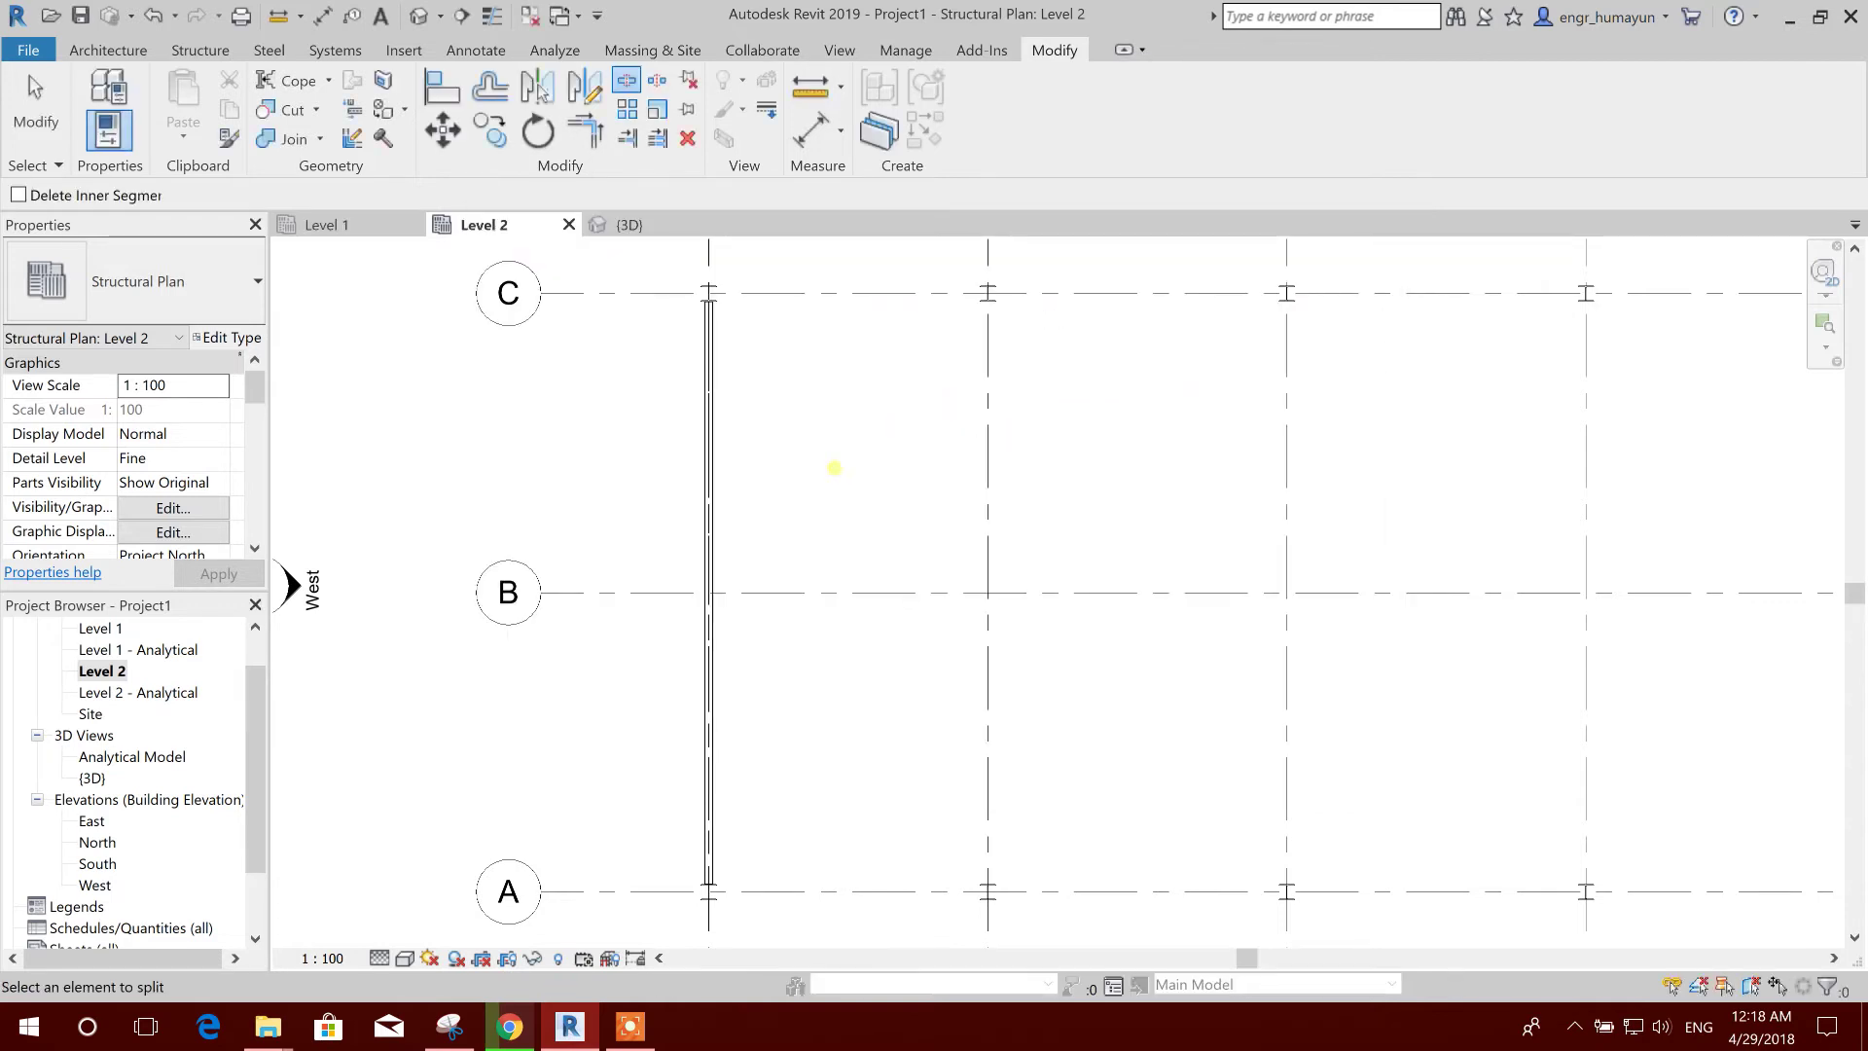
middle_click_drag(915, 495, 876, 497)
scroll(676, 584, "up", 5)
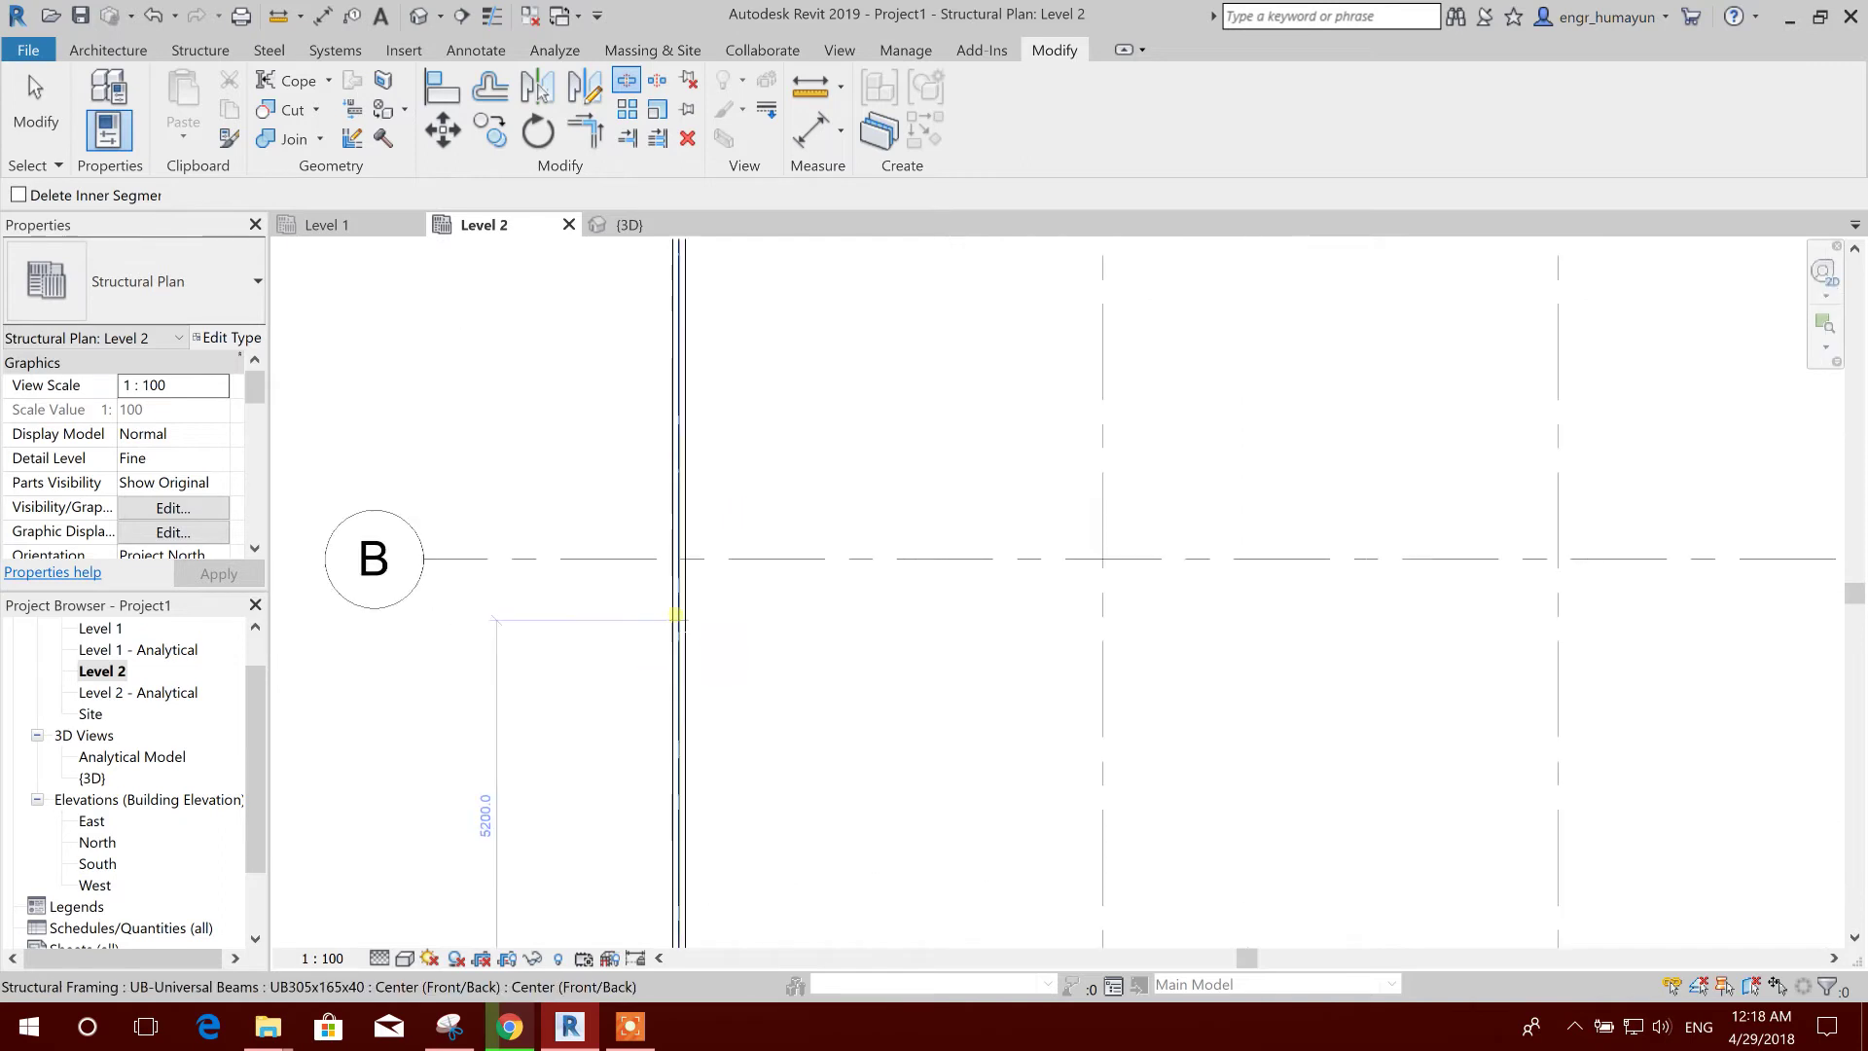
scroll(680, 499, "down", 3)
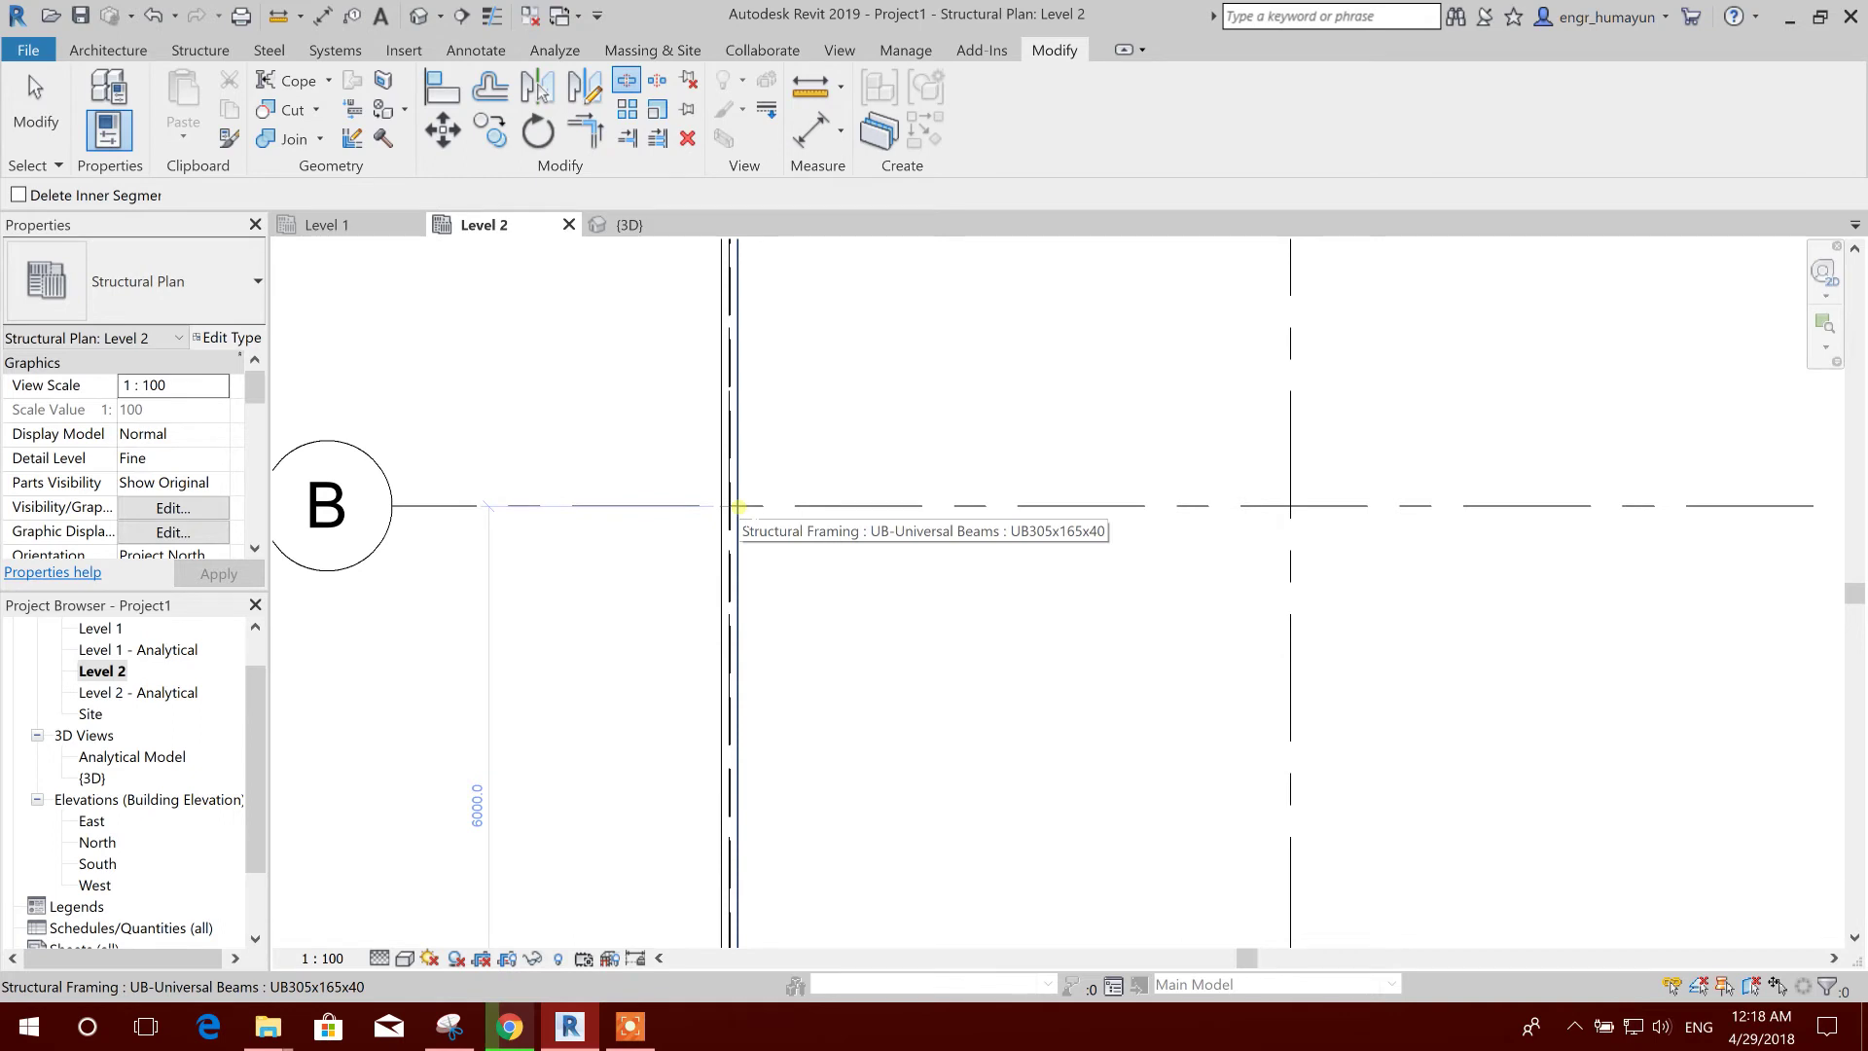
left_click(739, 507)
scroll(807, 580, "down", 5)
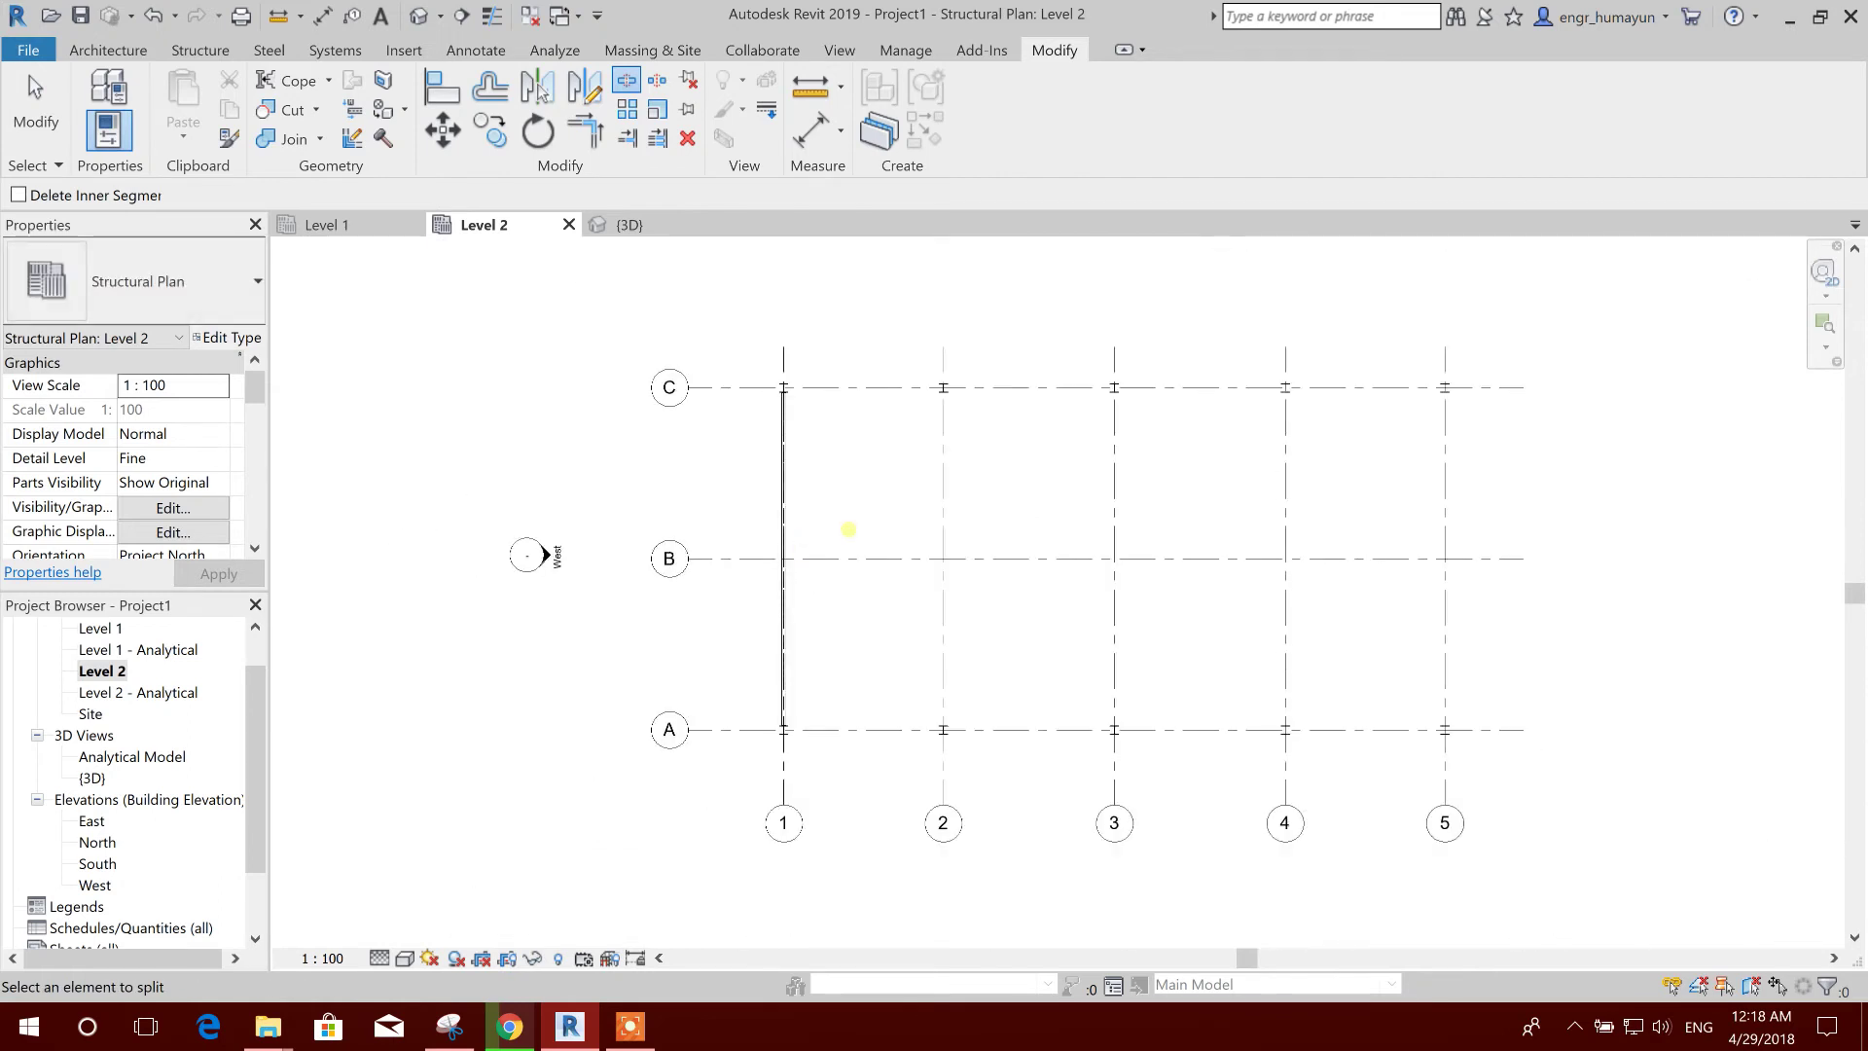
key("Escape")
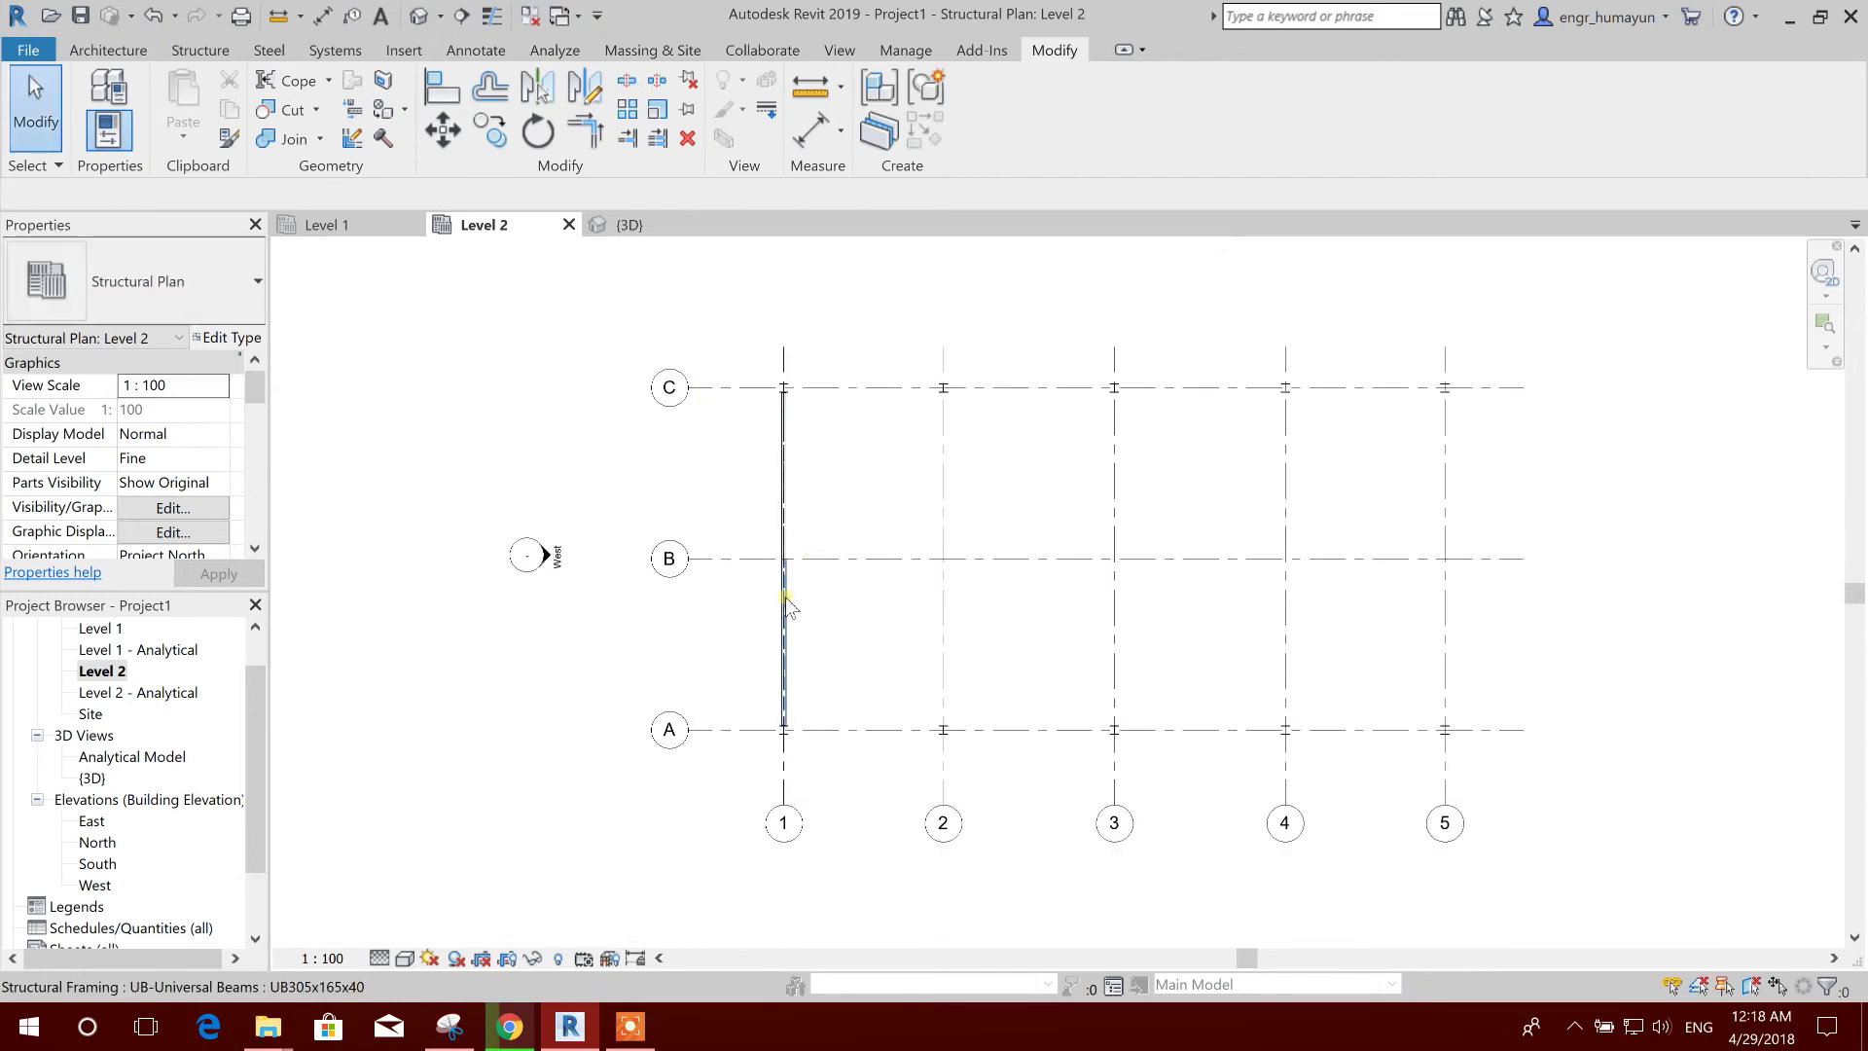
- Check the two halves of the split grid 1 beam on either side of grid B in the Level 2 plan
left_click(785, 600)
scroll(762, 630, "up", 1)
left_click(844, 662)
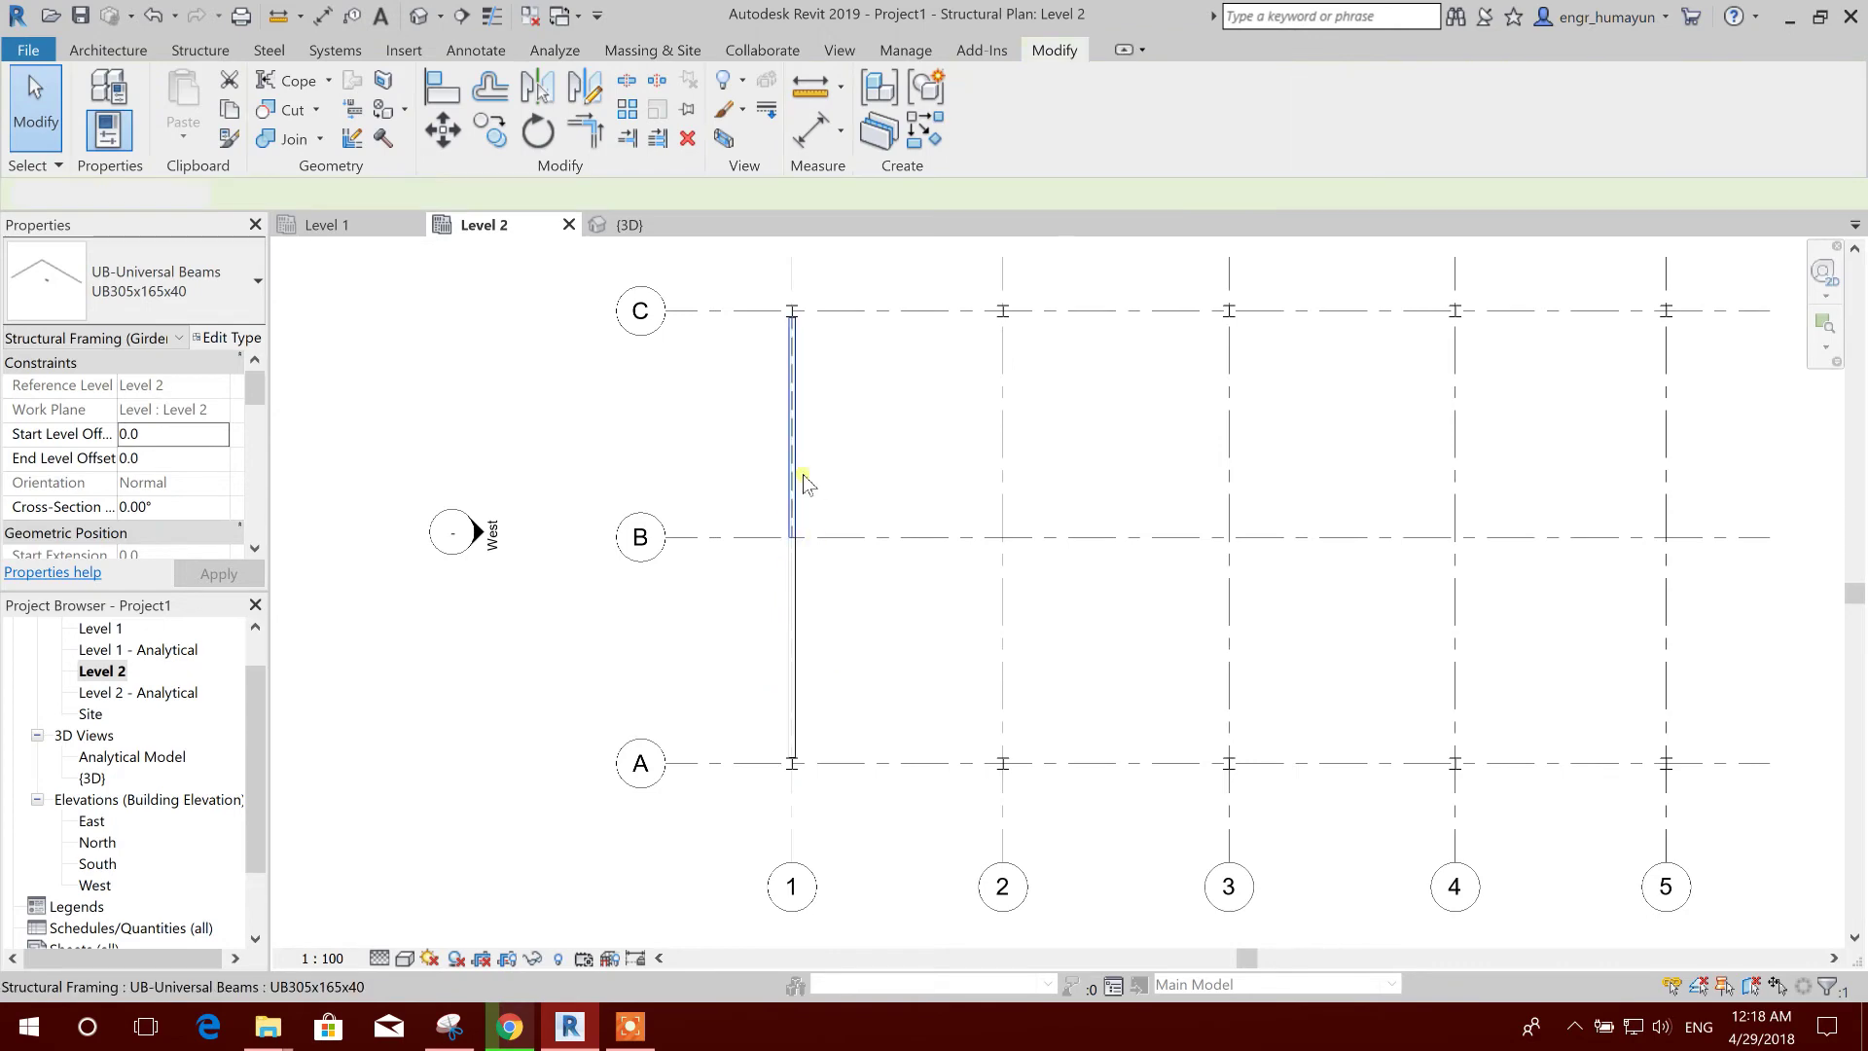
left_click(798, 469)
left_click(905, 465)
- Examine the start and end markings of both grid 1 beam halves around the split point in the 3D view
left_click(630, 224)
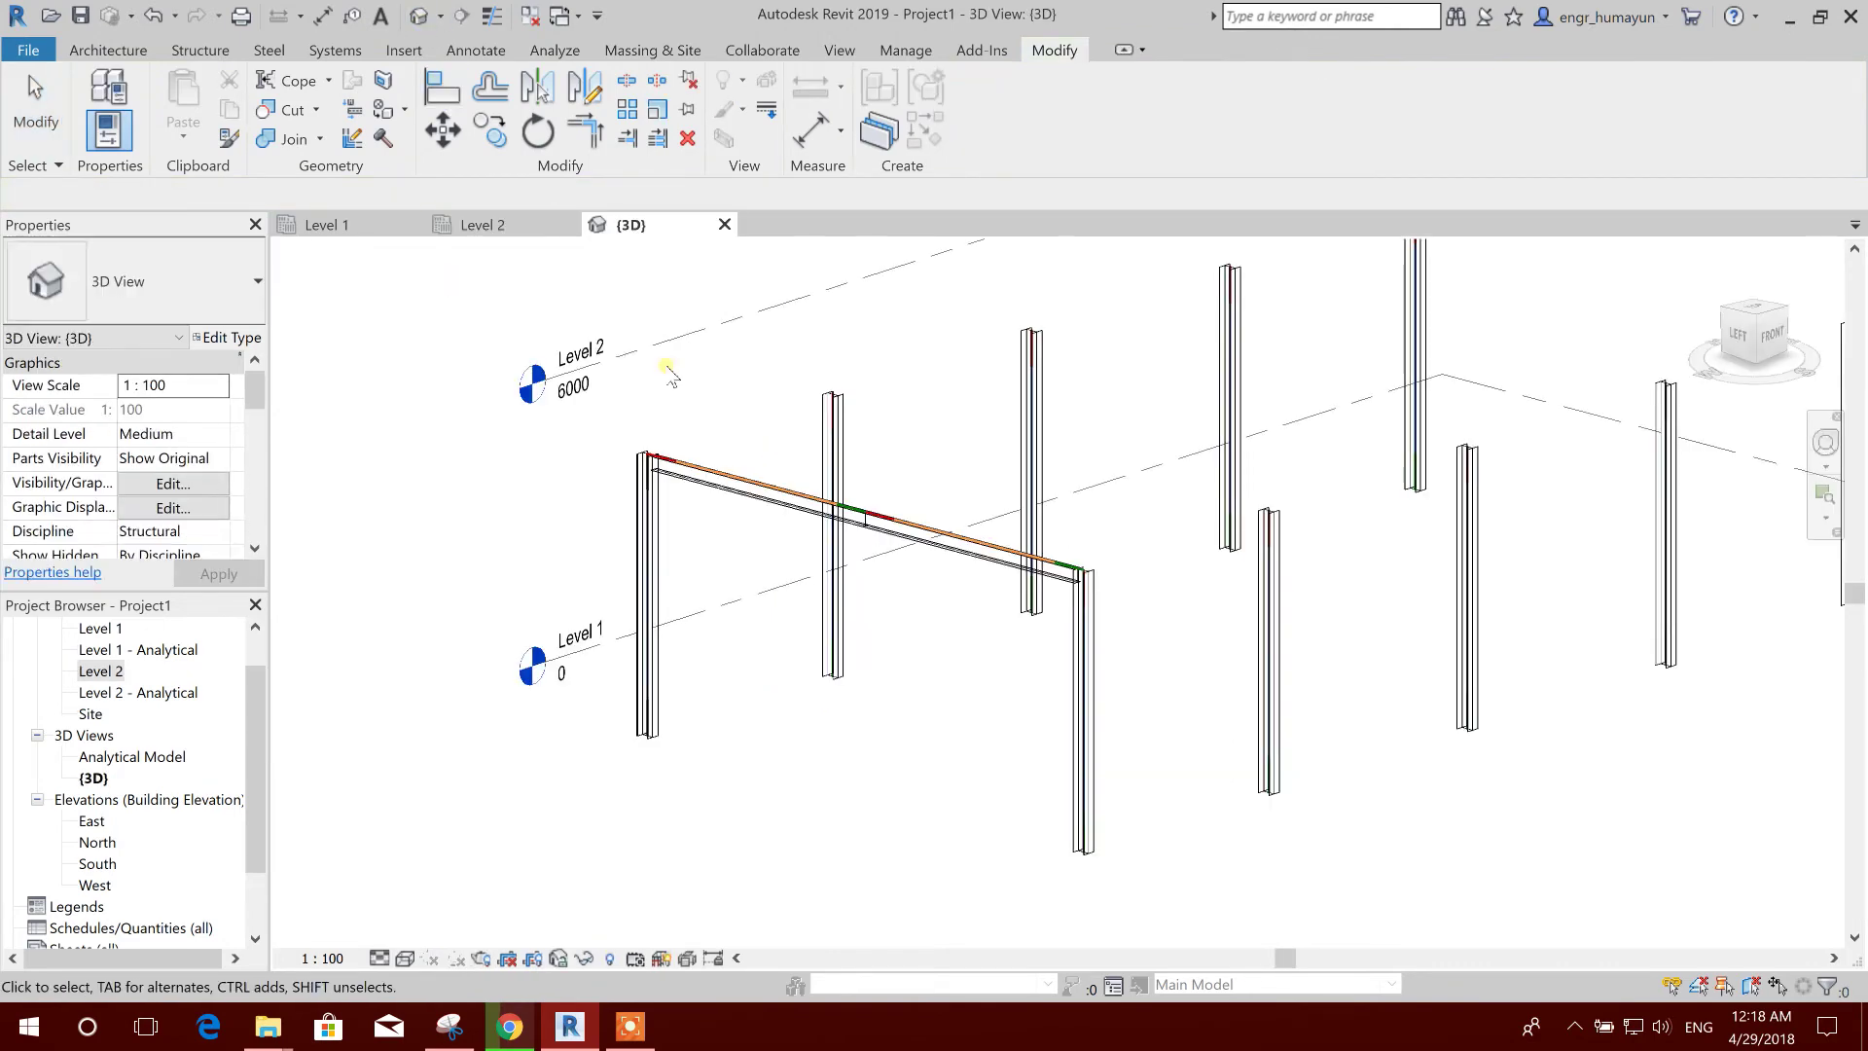
scroll(920, 623, "up", 5)
scroll(936, 681, "up", 1)
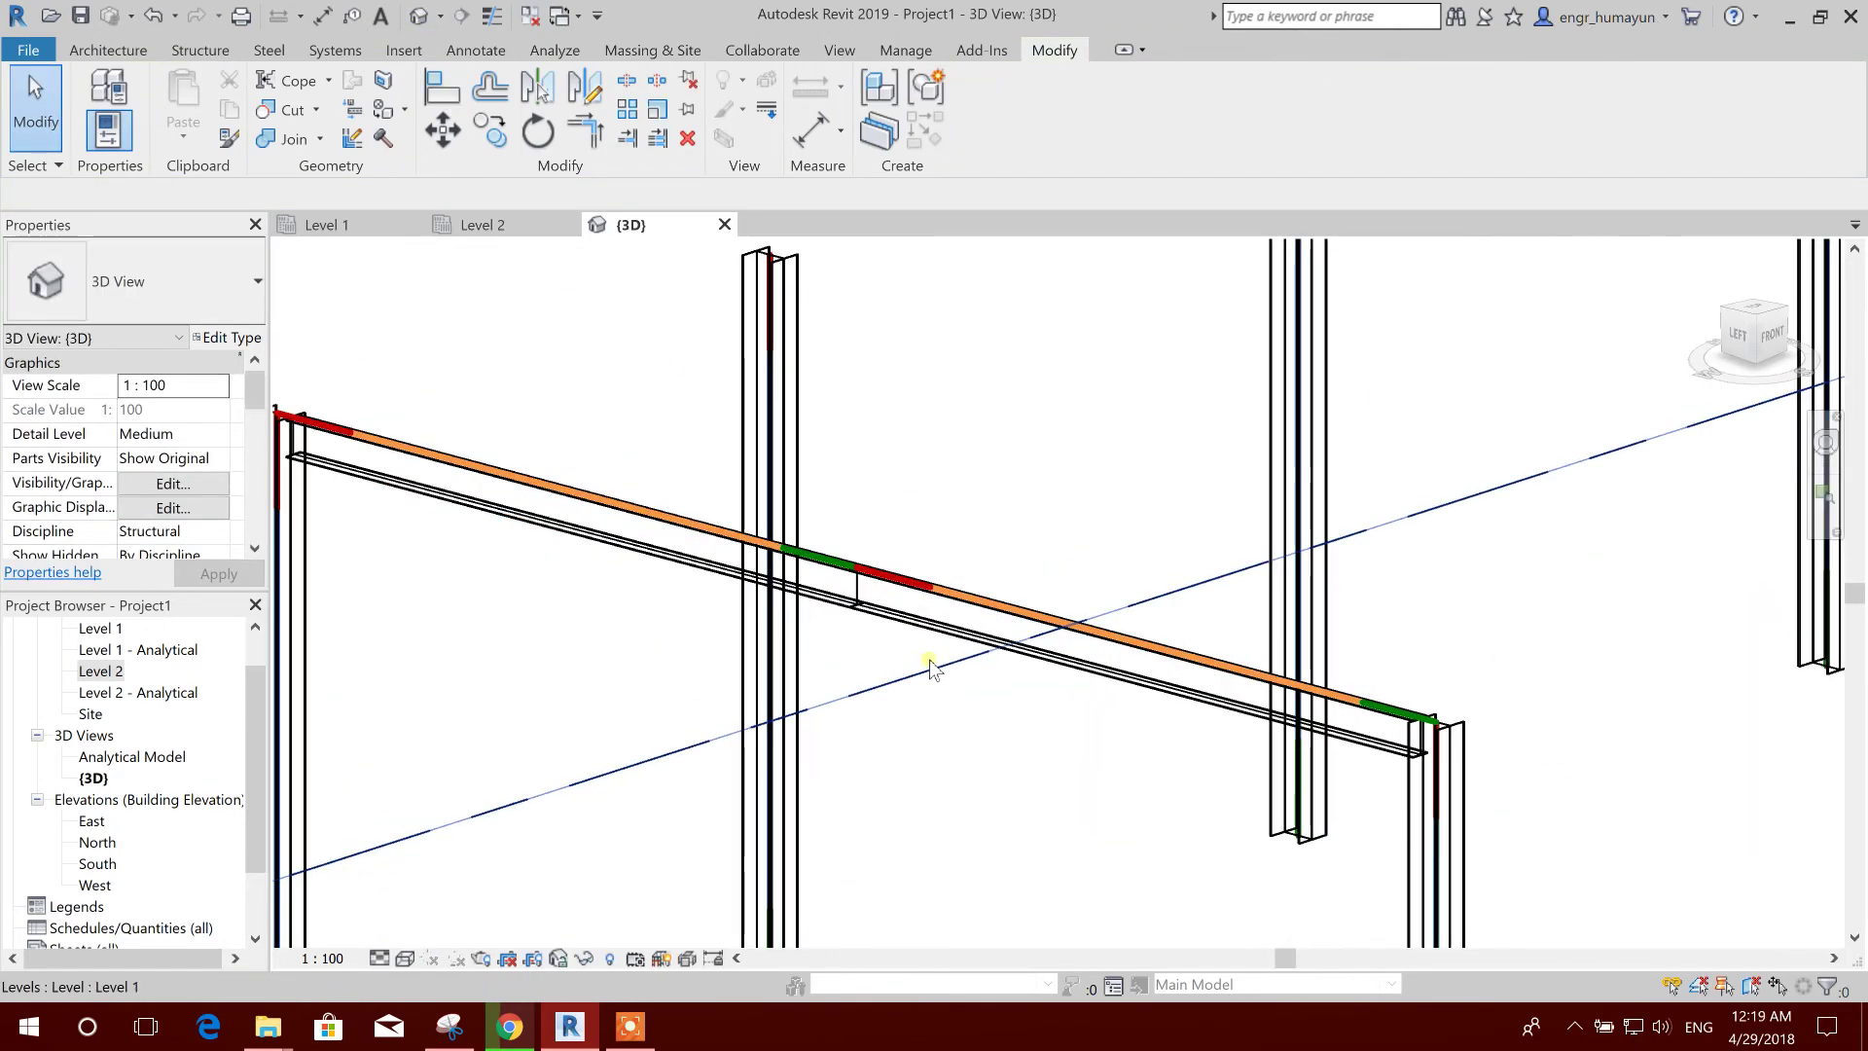
scroll(1047, 732, "down", 1)
middle_click_drag(1048, 786, 1118, 762)
left_click(840, 556)
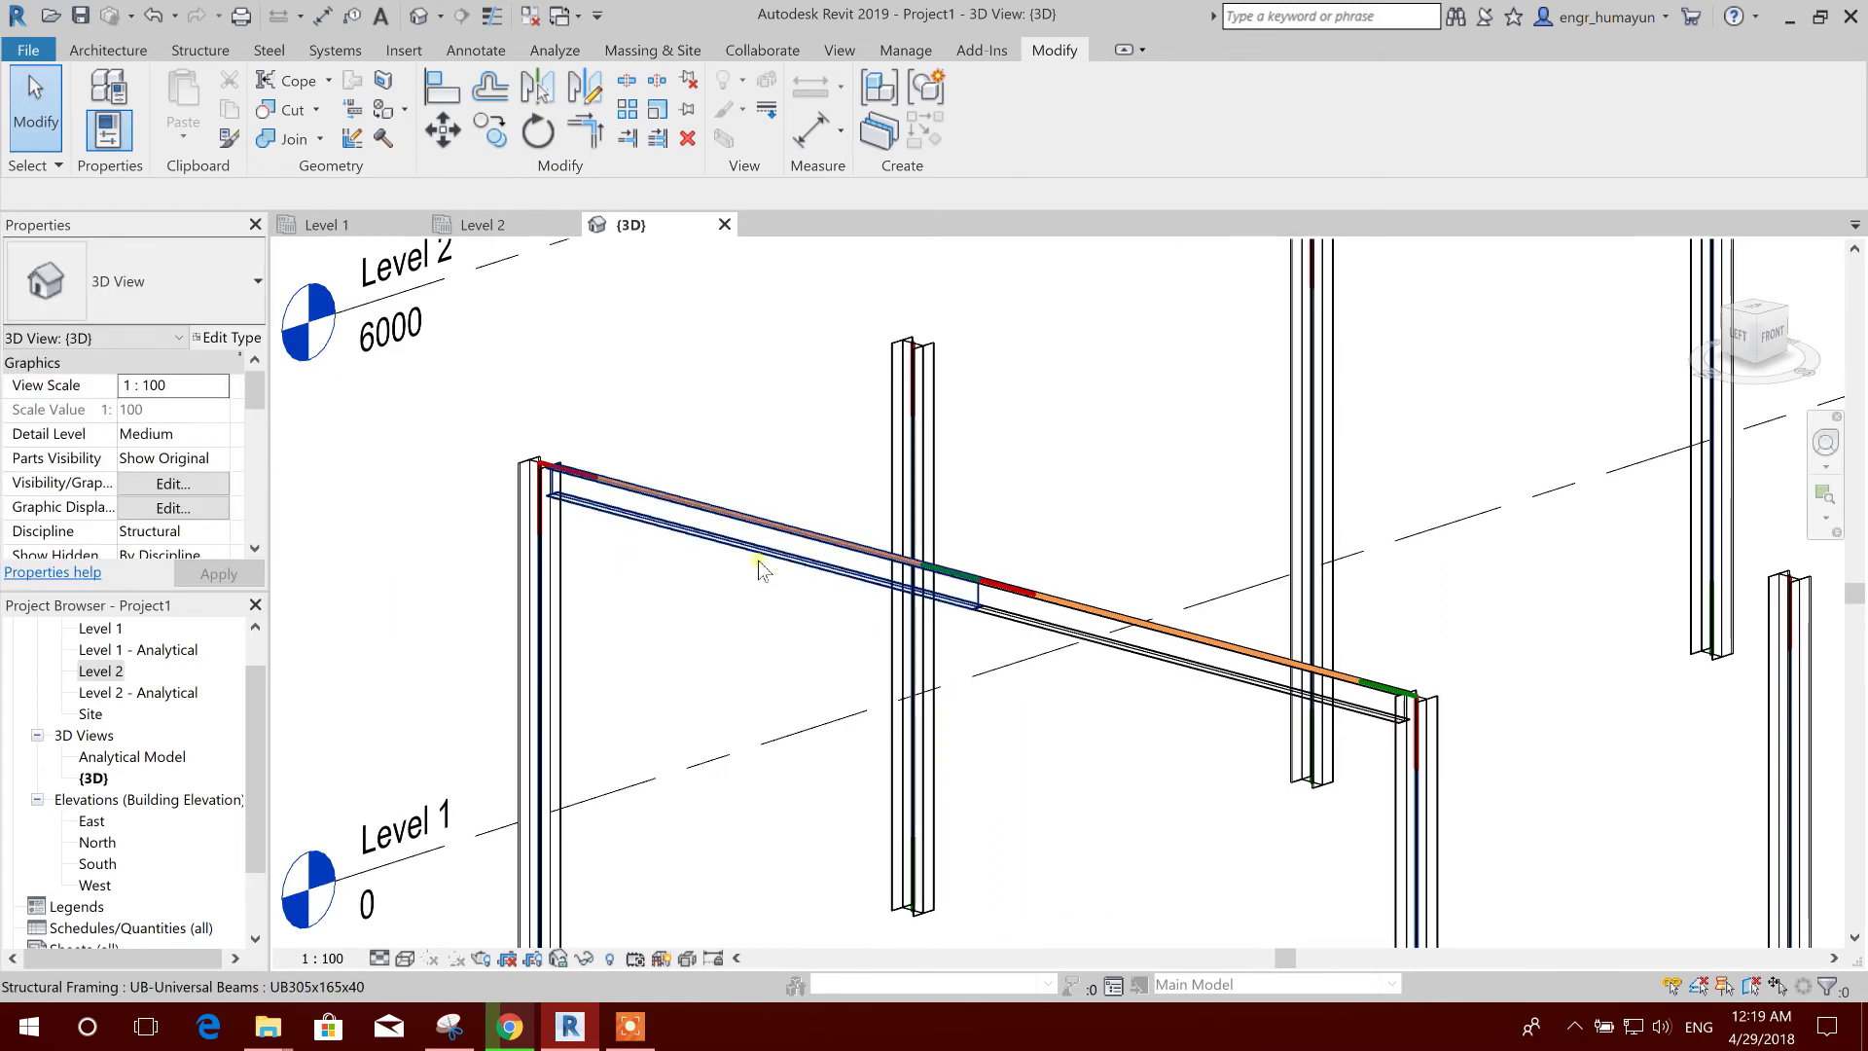
scroll(764, 547, "up", 1)
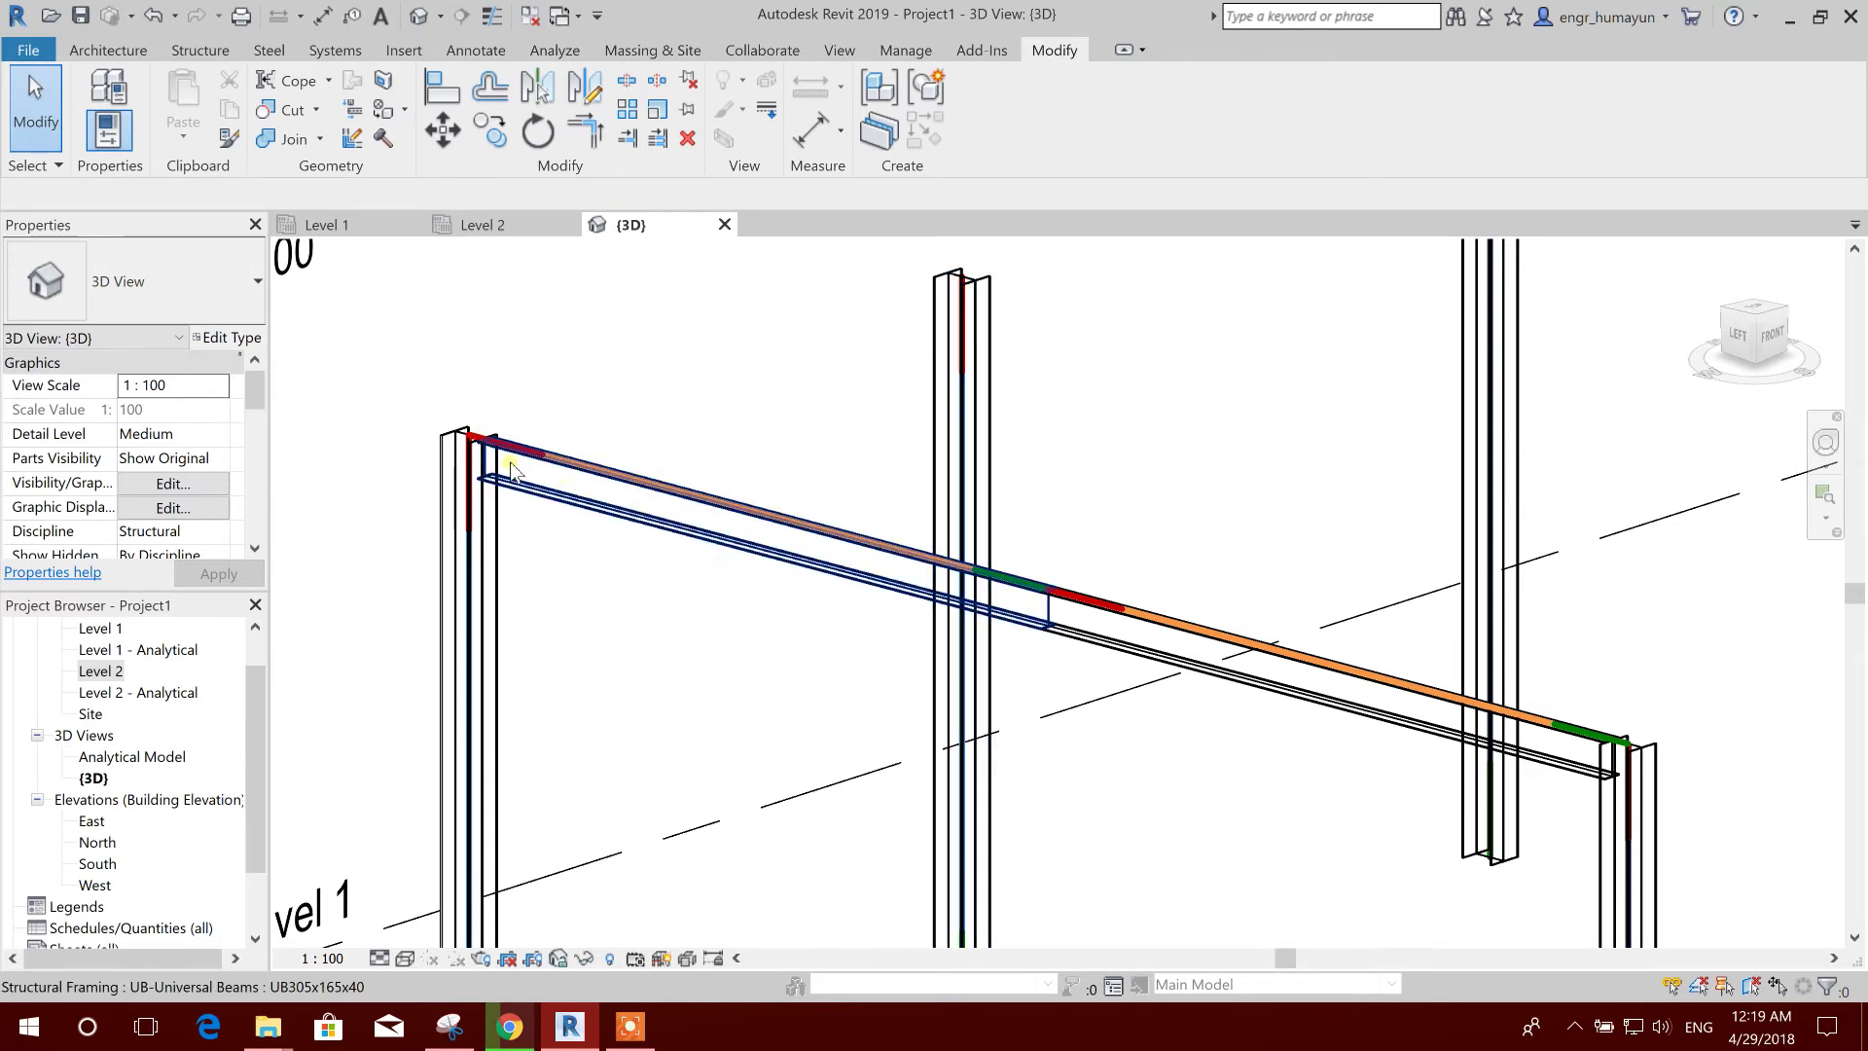
middle_click_drag(960, 748, 994, 714)
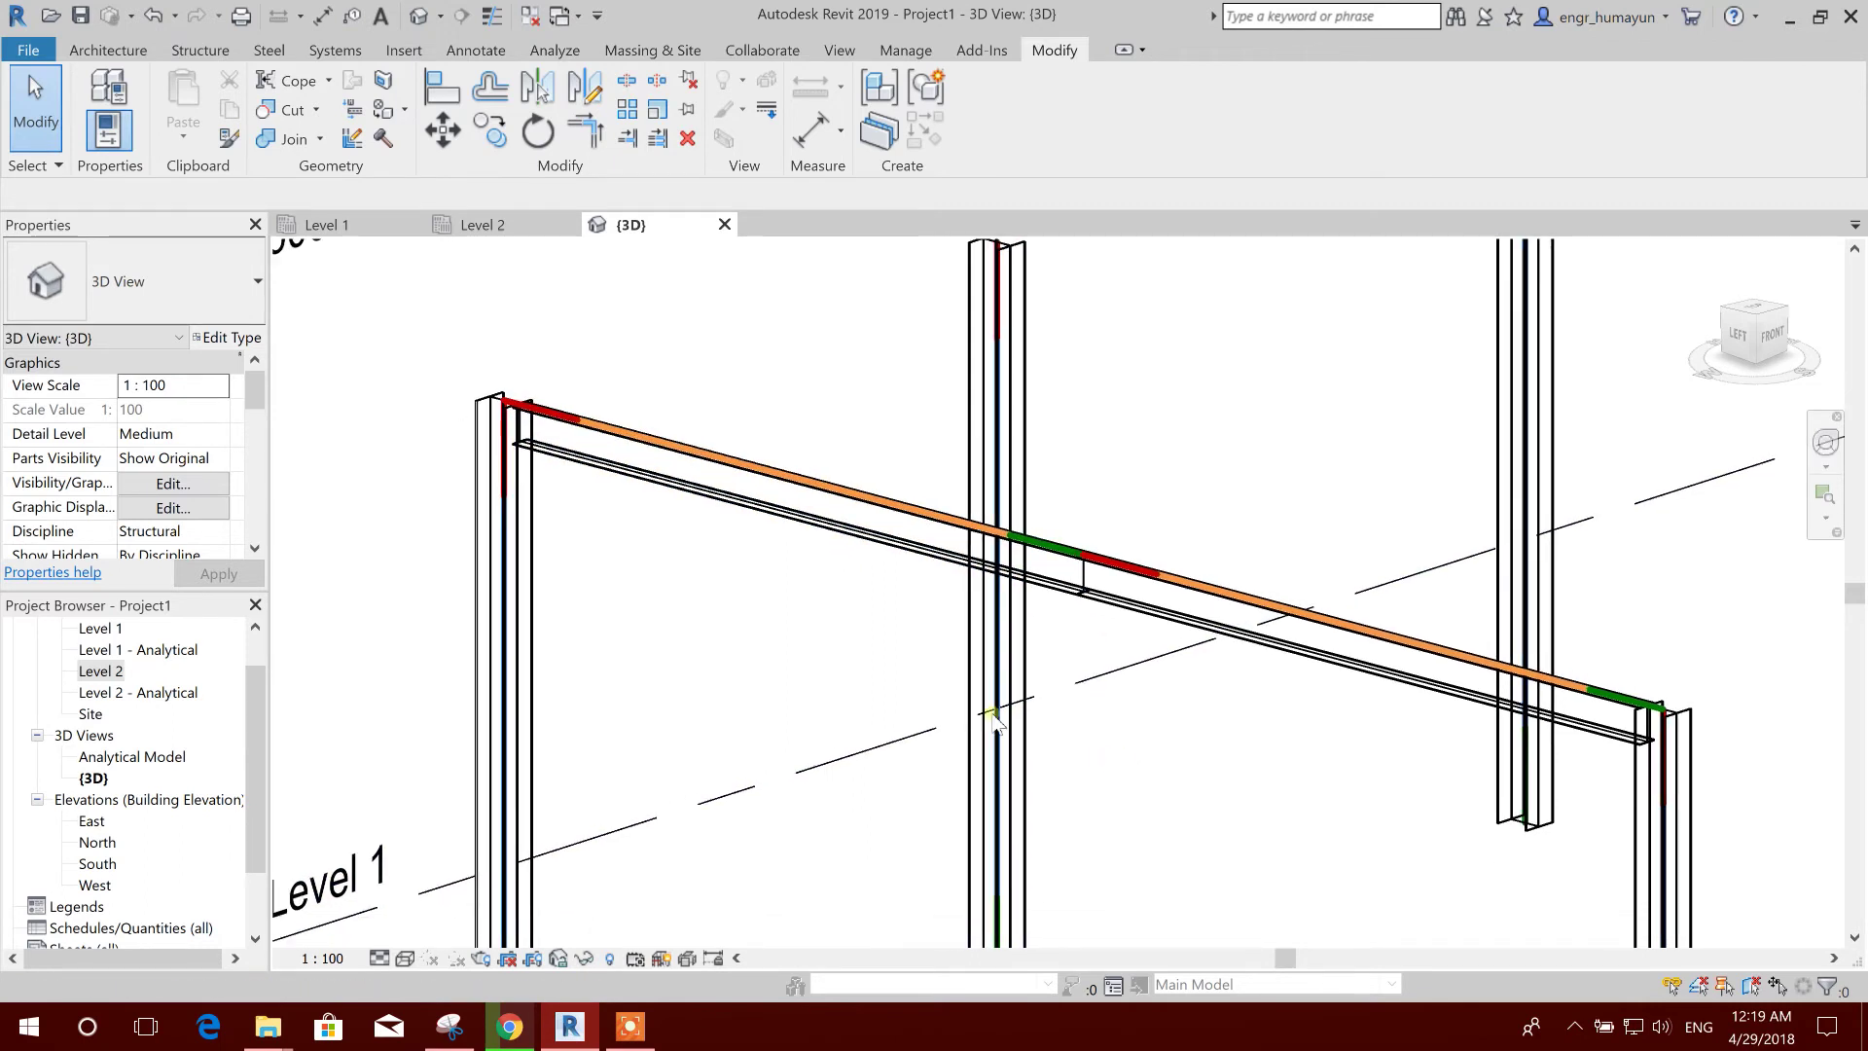
middle_click_drag(1309, 753, 1247, 650)
left_click(1327, 574)
left_click(1206, 684)
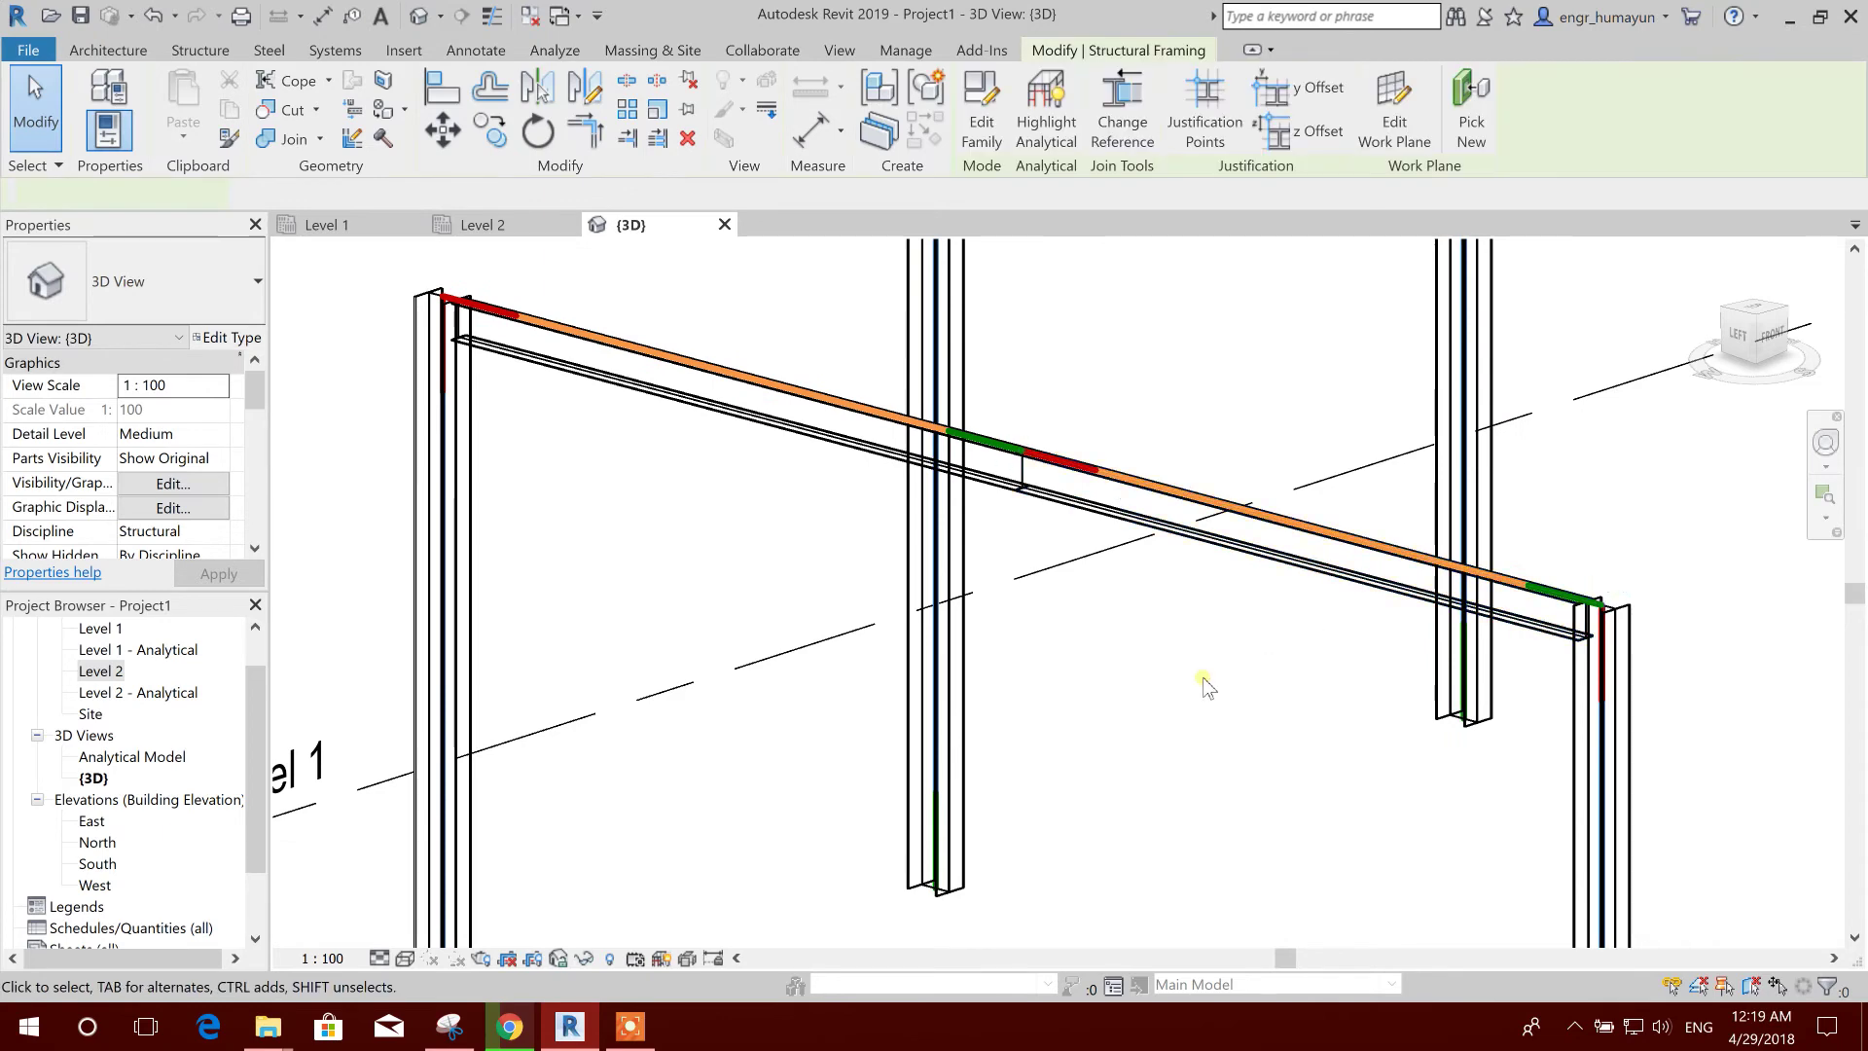
- Flip the structural framing ends of the grid 1 beam half between grids B and C
left_click(773, 428)
middle_click_drag(700, 530, 721, 630)
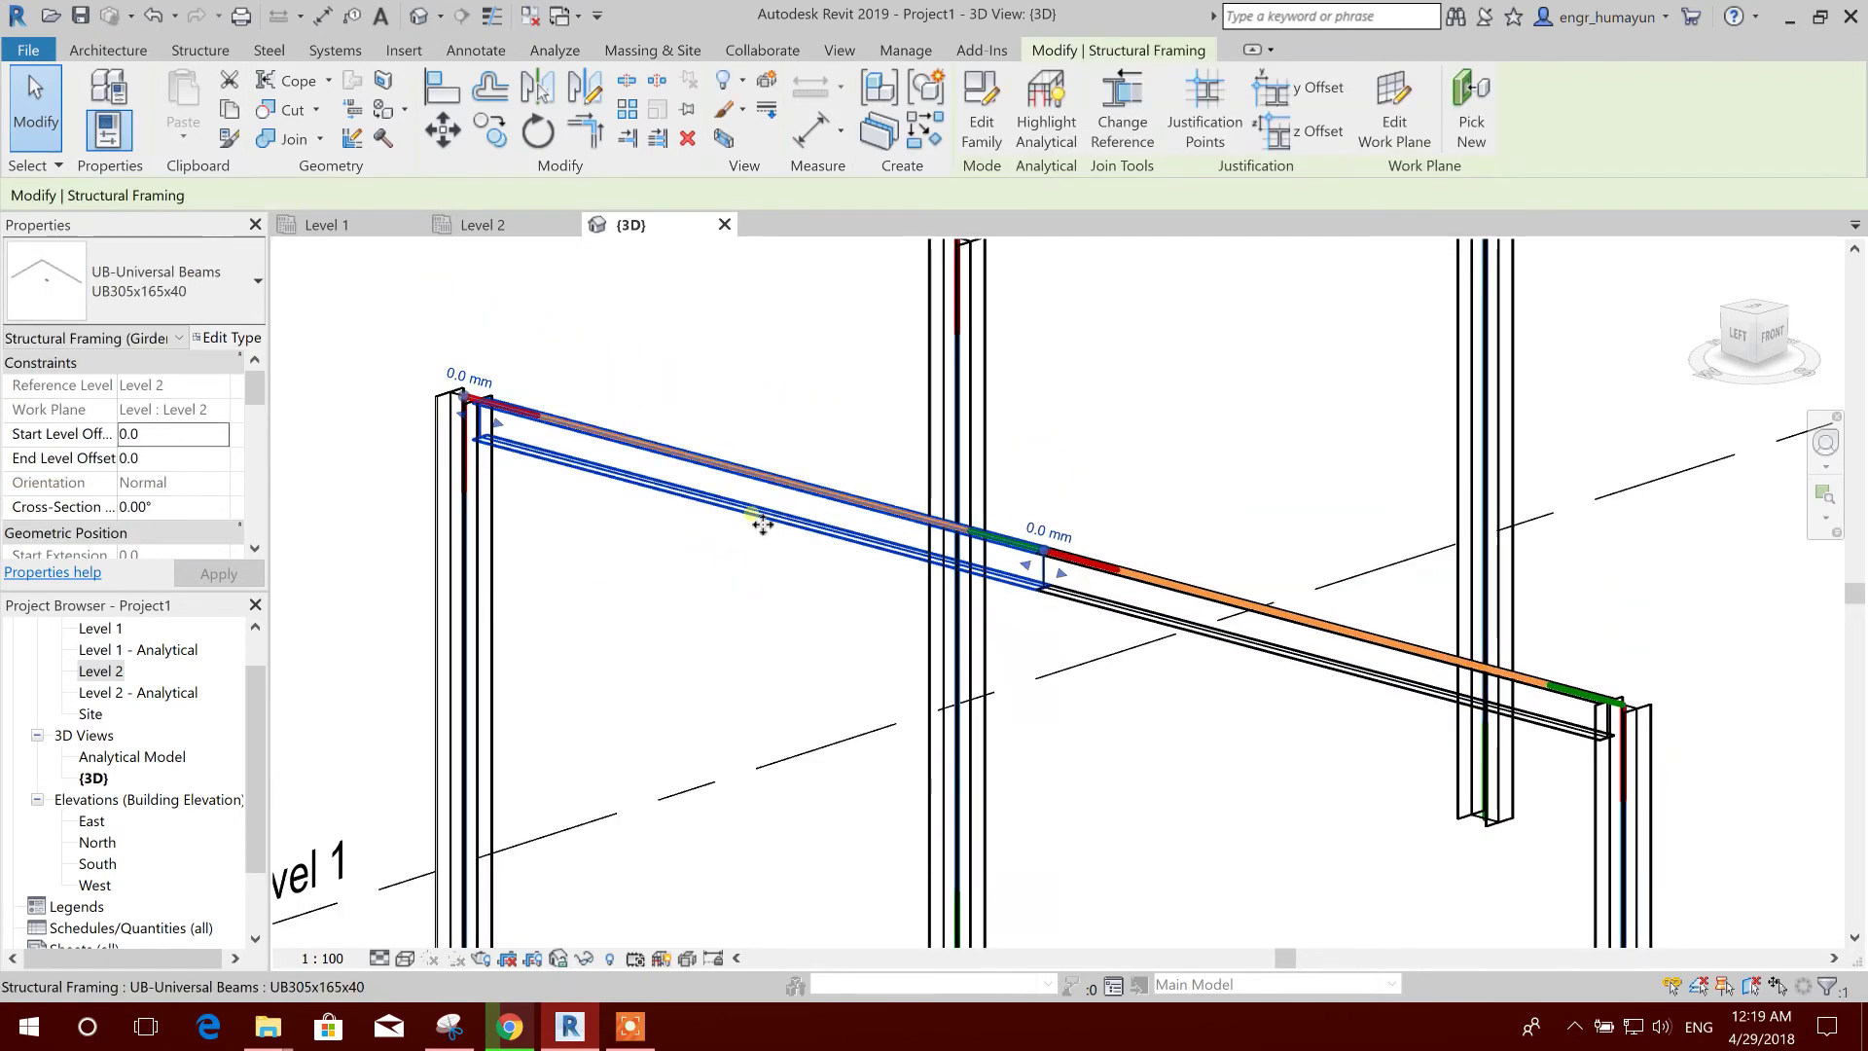
right_click(728, 479)
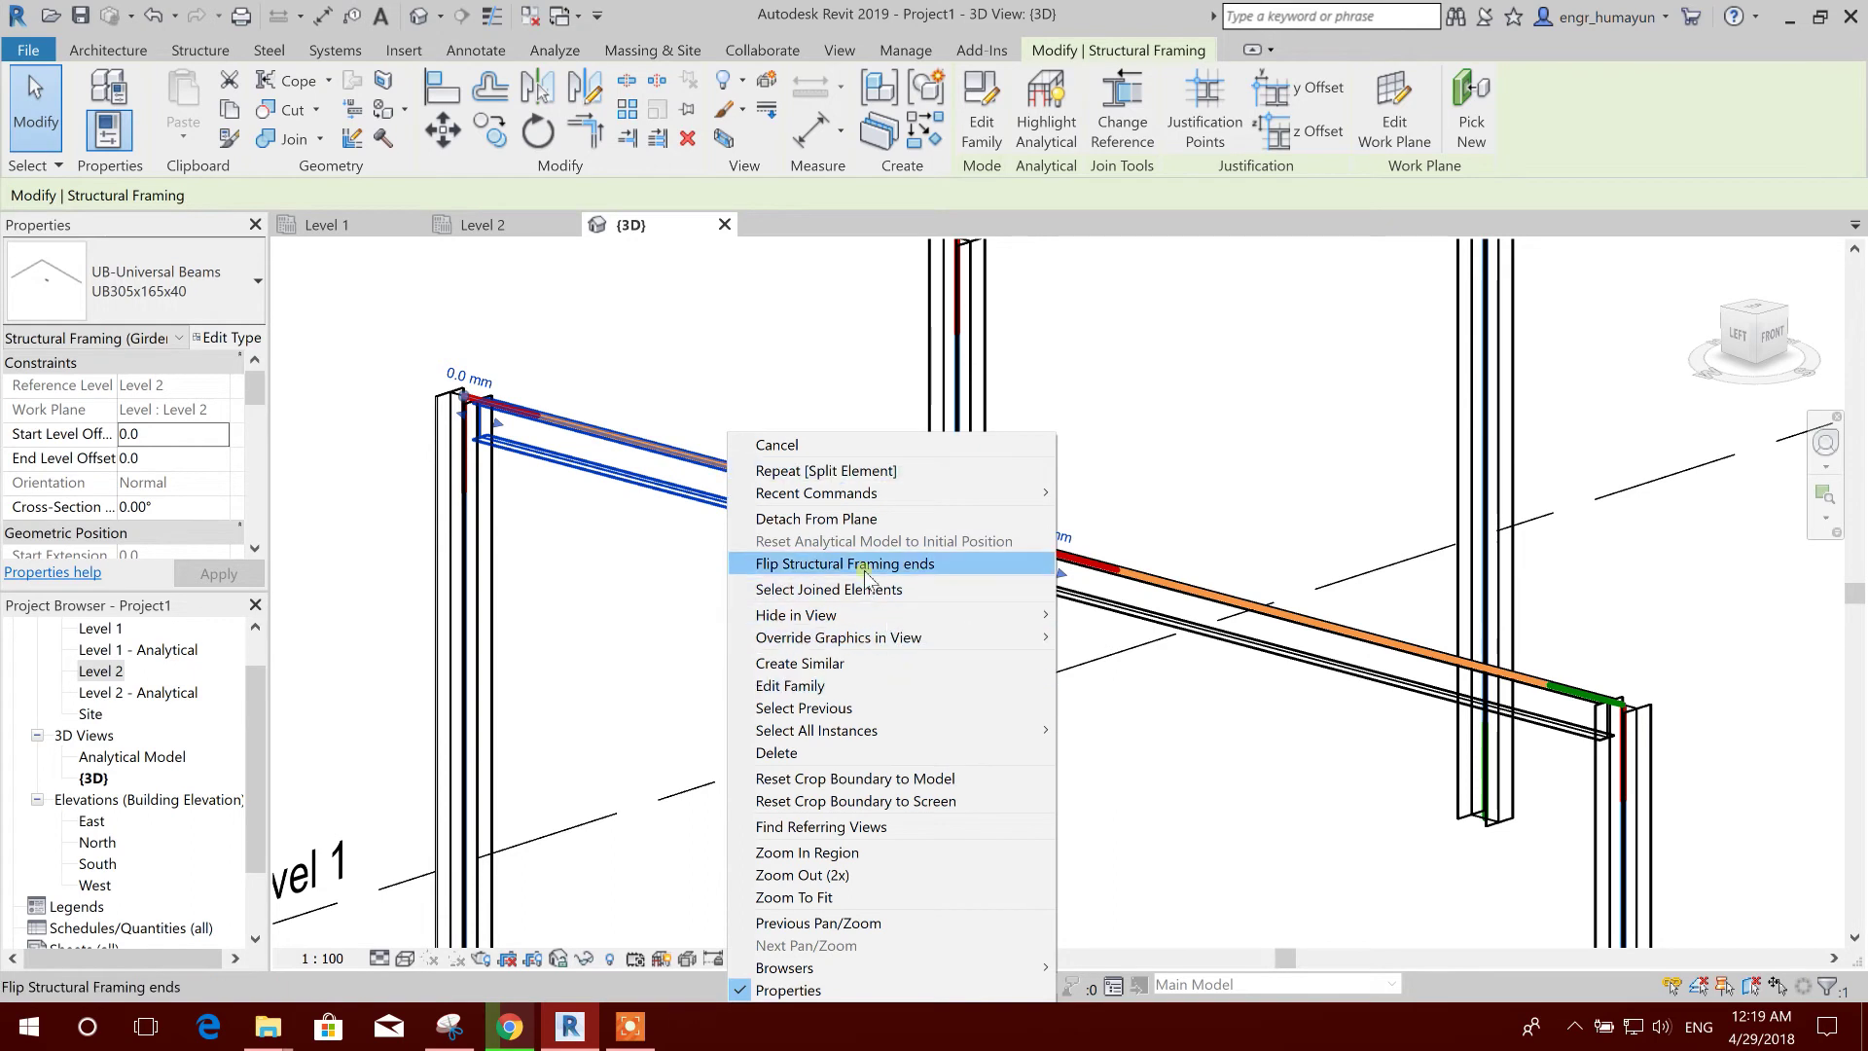
left_click(945, 574)
left_click(798, 575)
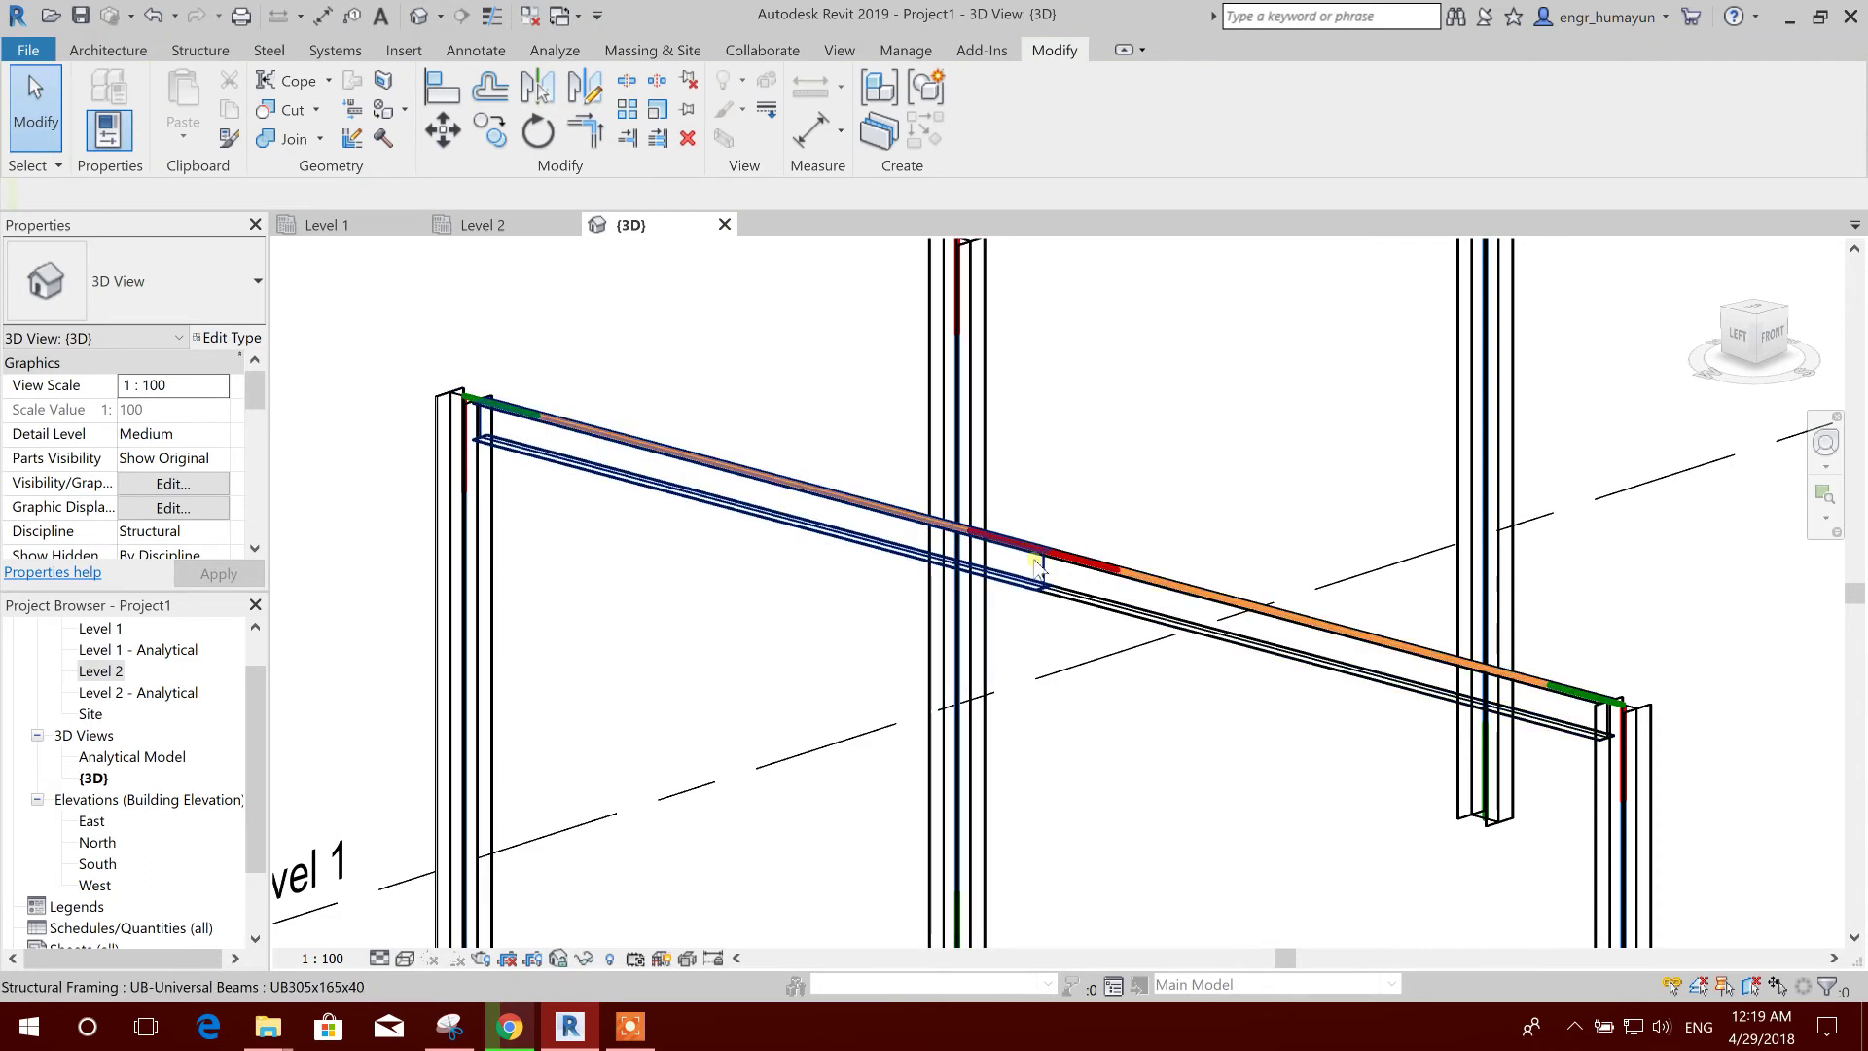
- Set the End Level Offset of both grid 1 beam halves to 1200 mm together, raising the ridge at grid B
middle_click_drag(1107, 738, 1149, 683)
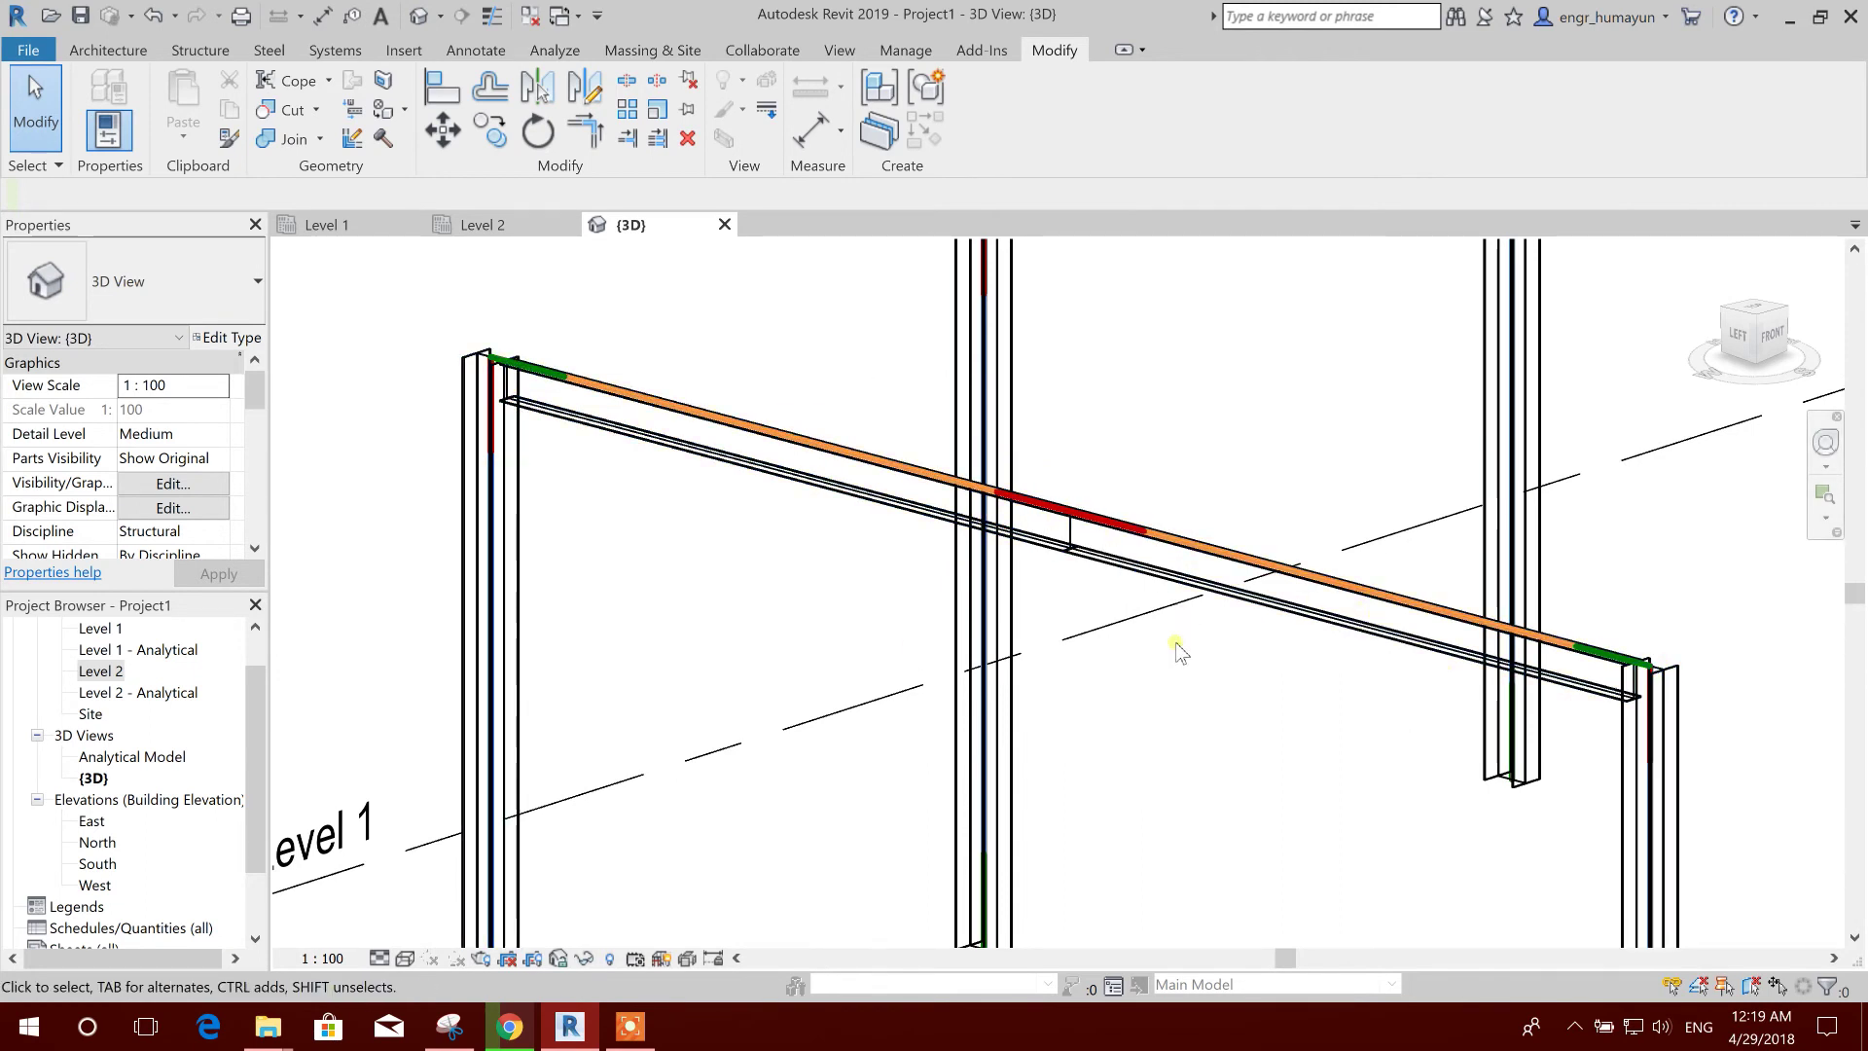
scroll(1153, 681, "down", 1)
scroll(1153, 682, "down", 1)
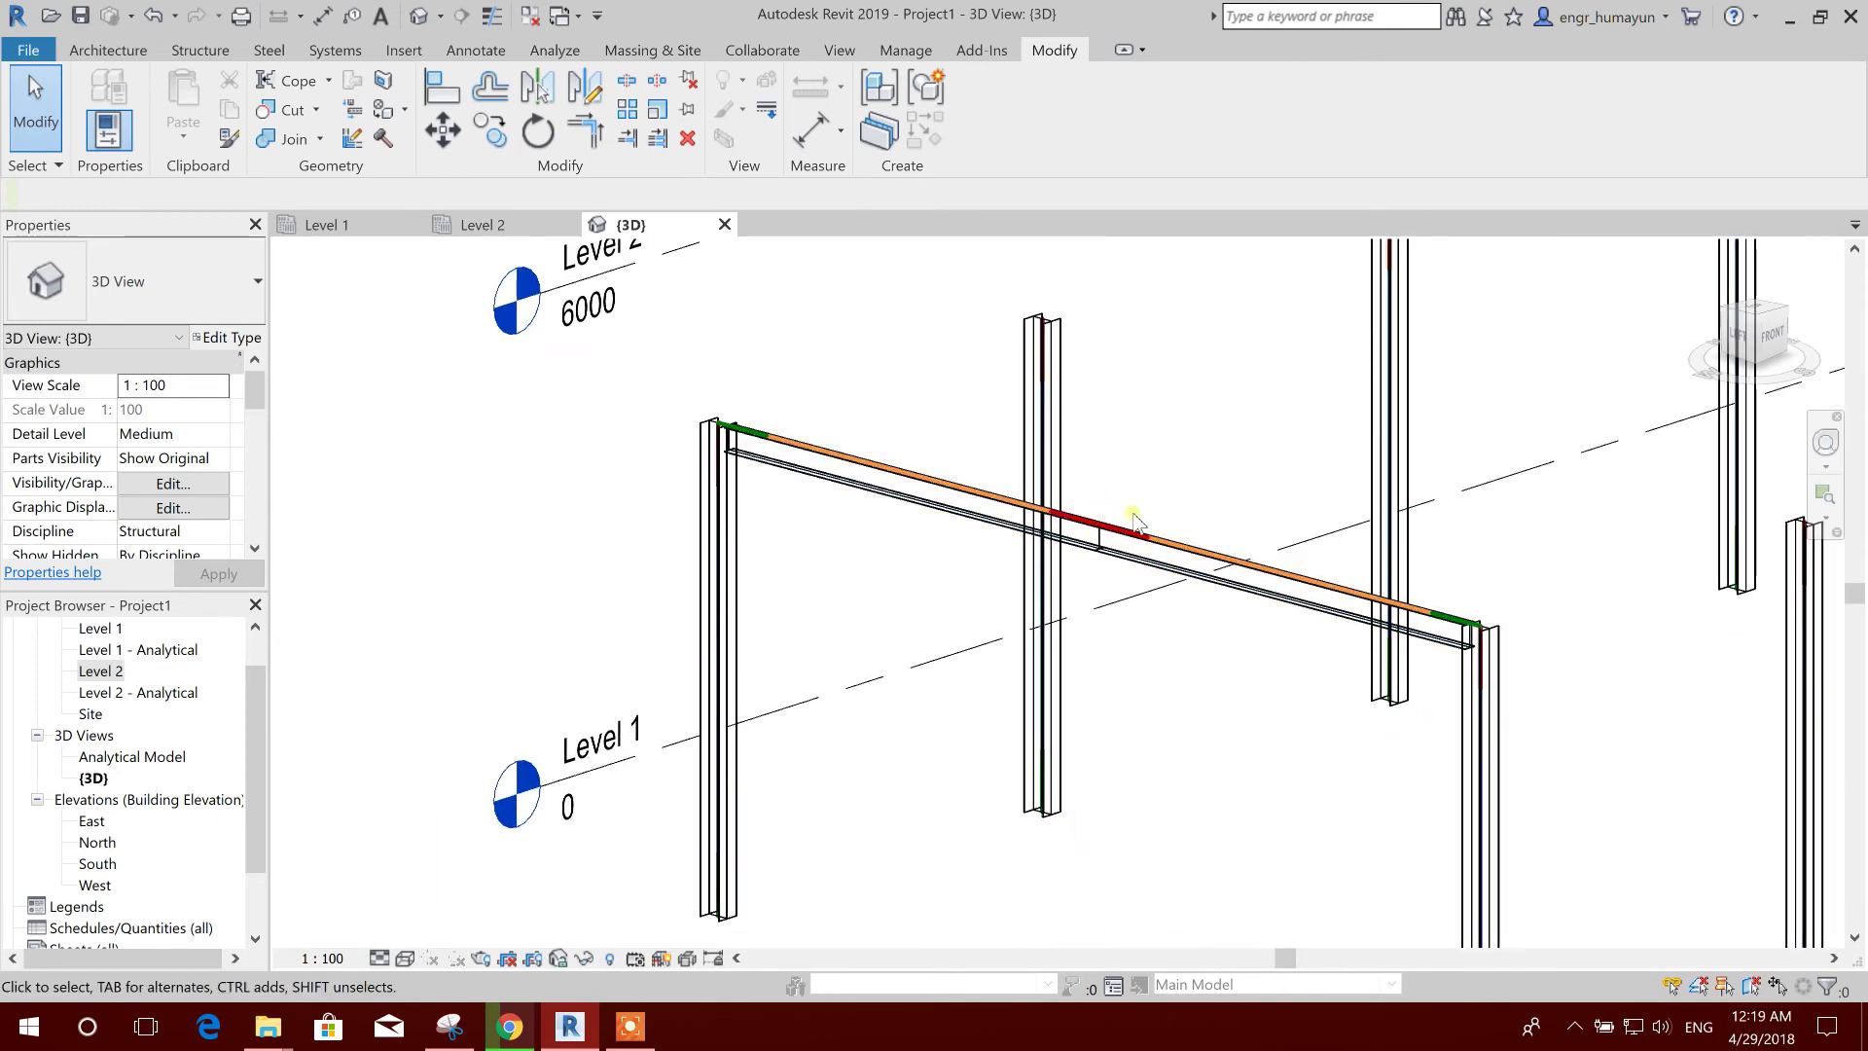
scroll(1133, 520, "up", 1)
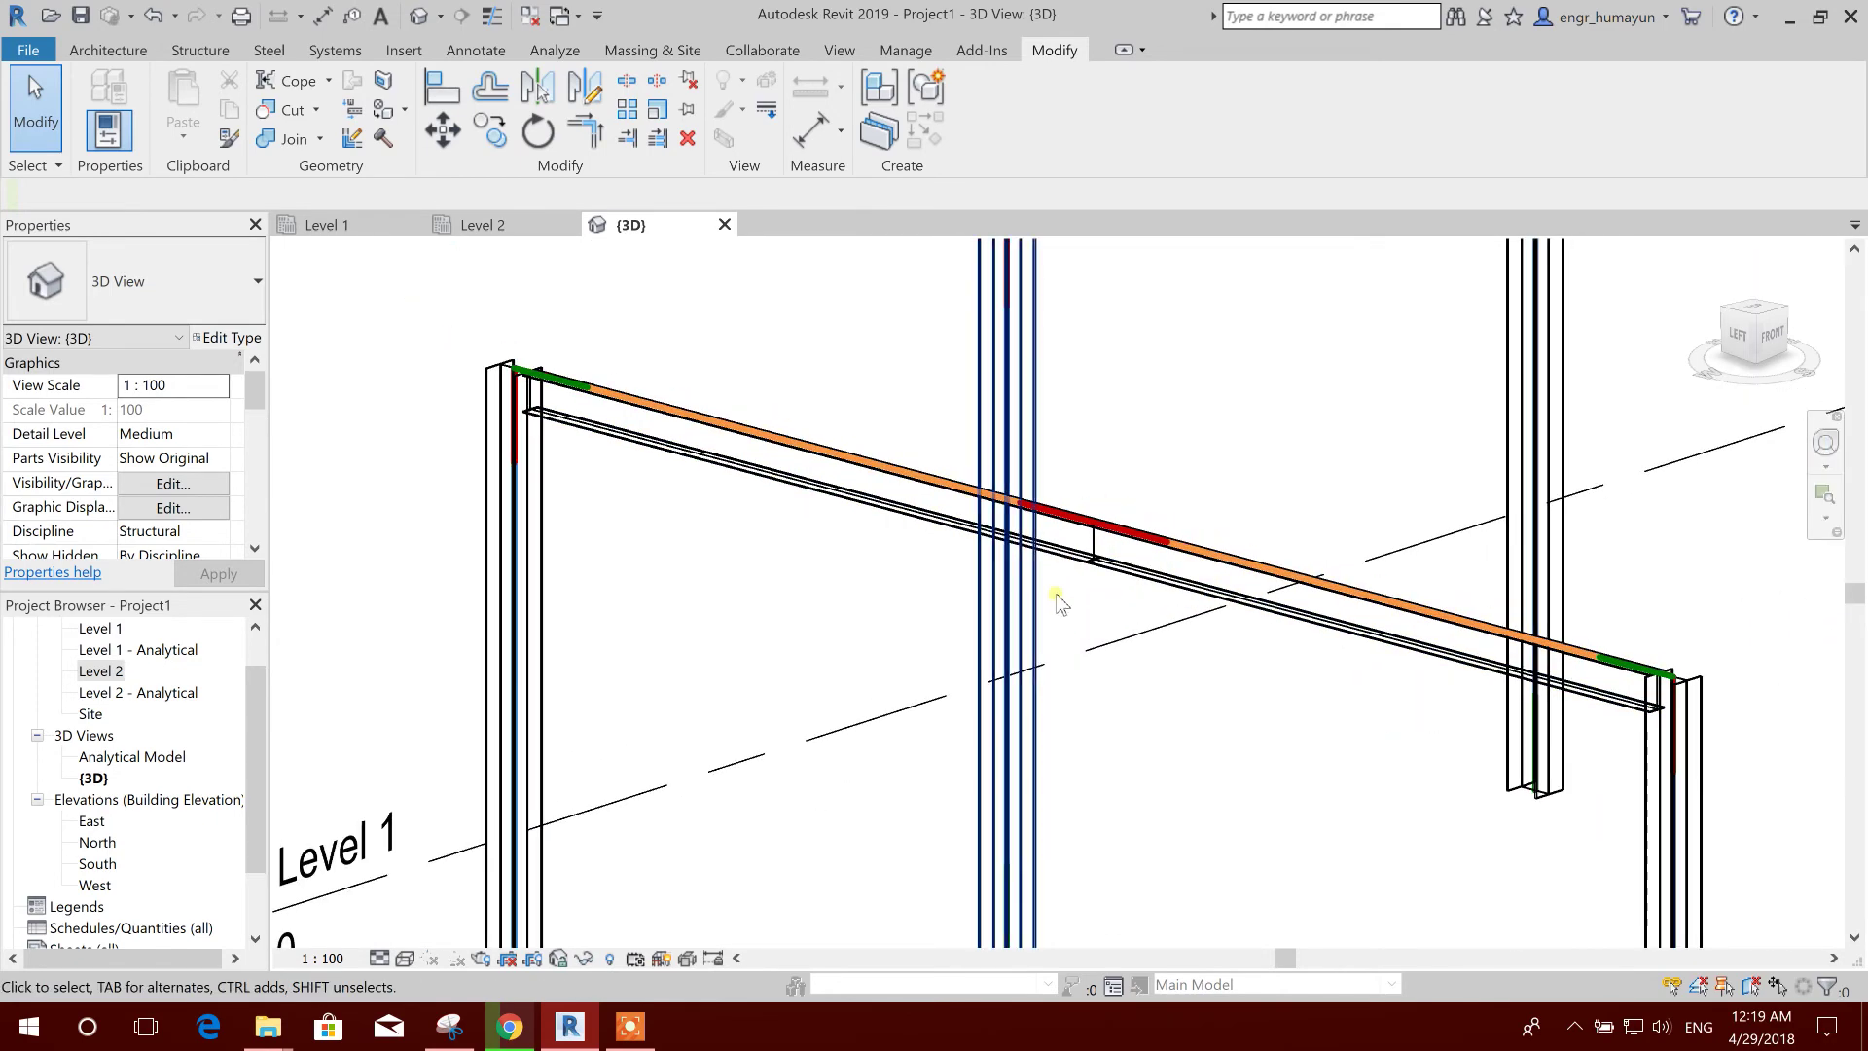
scroll(1001, 688, "down", 4)
middle_click_drag(1001, 688, 1175, 745)
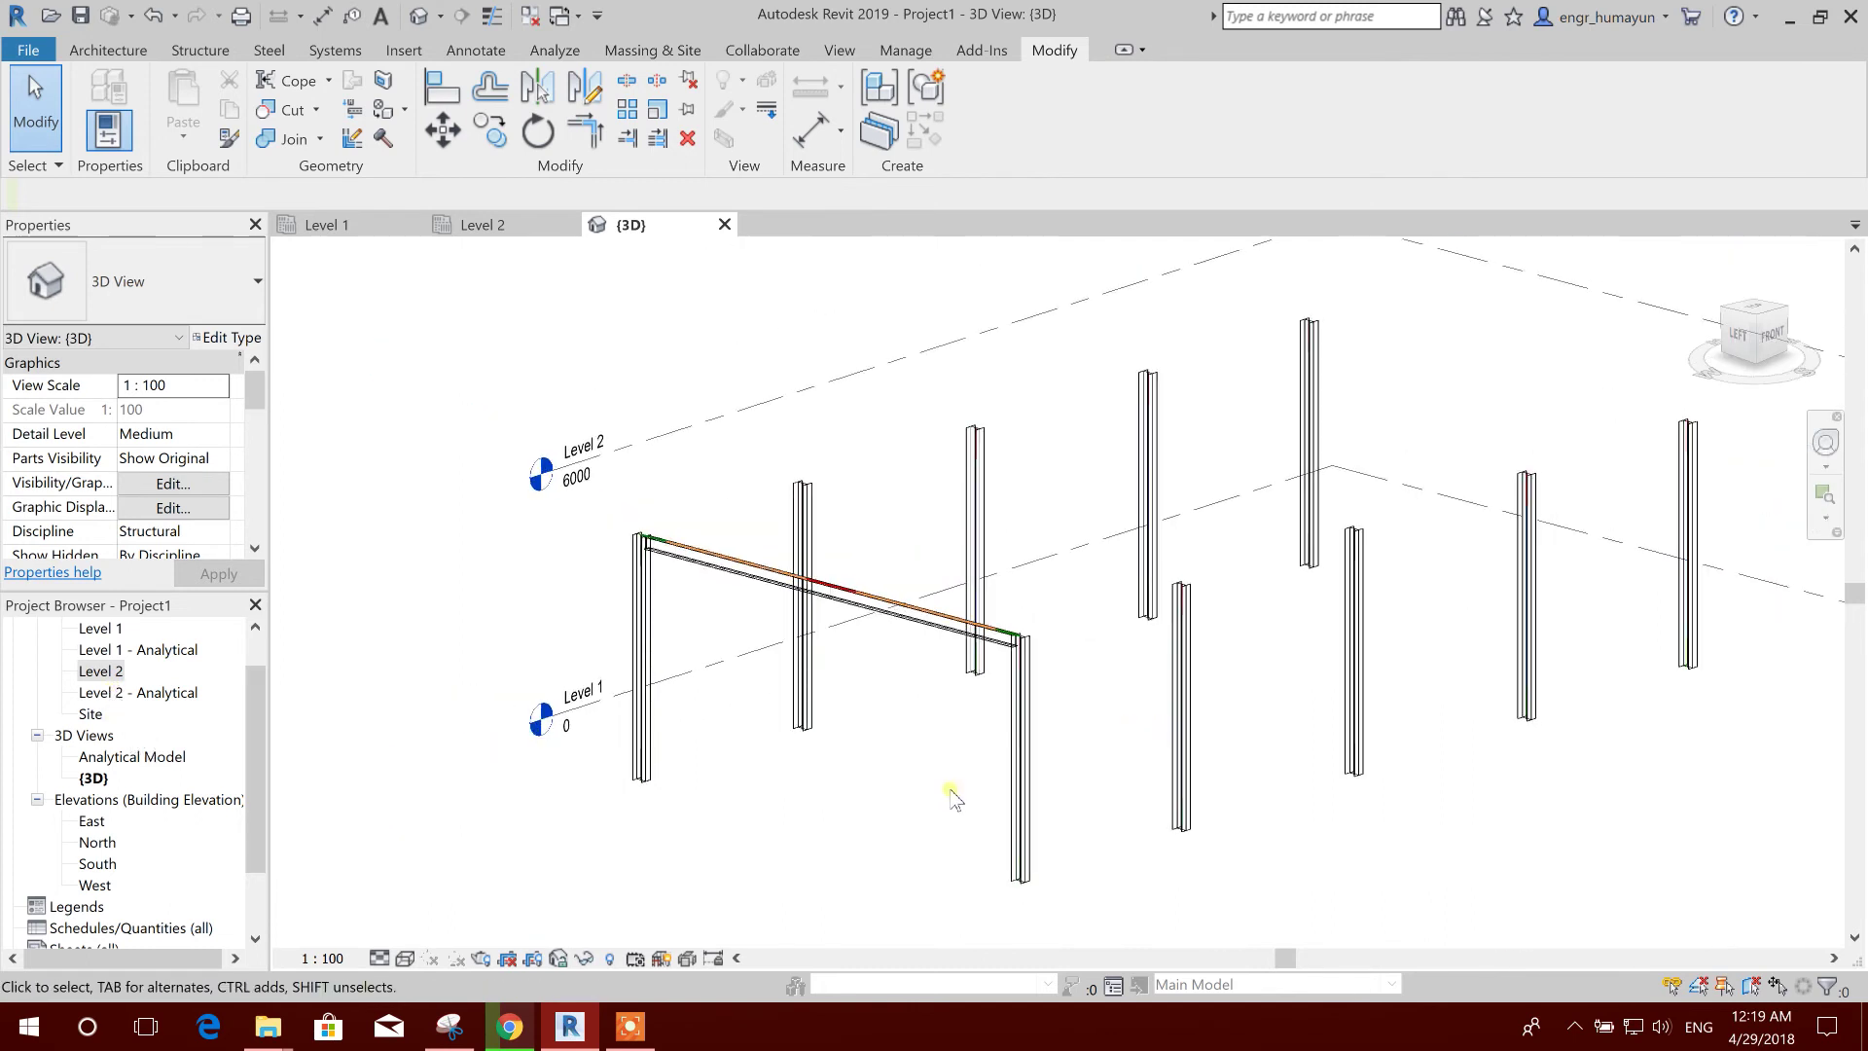
left_click(678, 551)
scroll(678, 547, "up", 4)
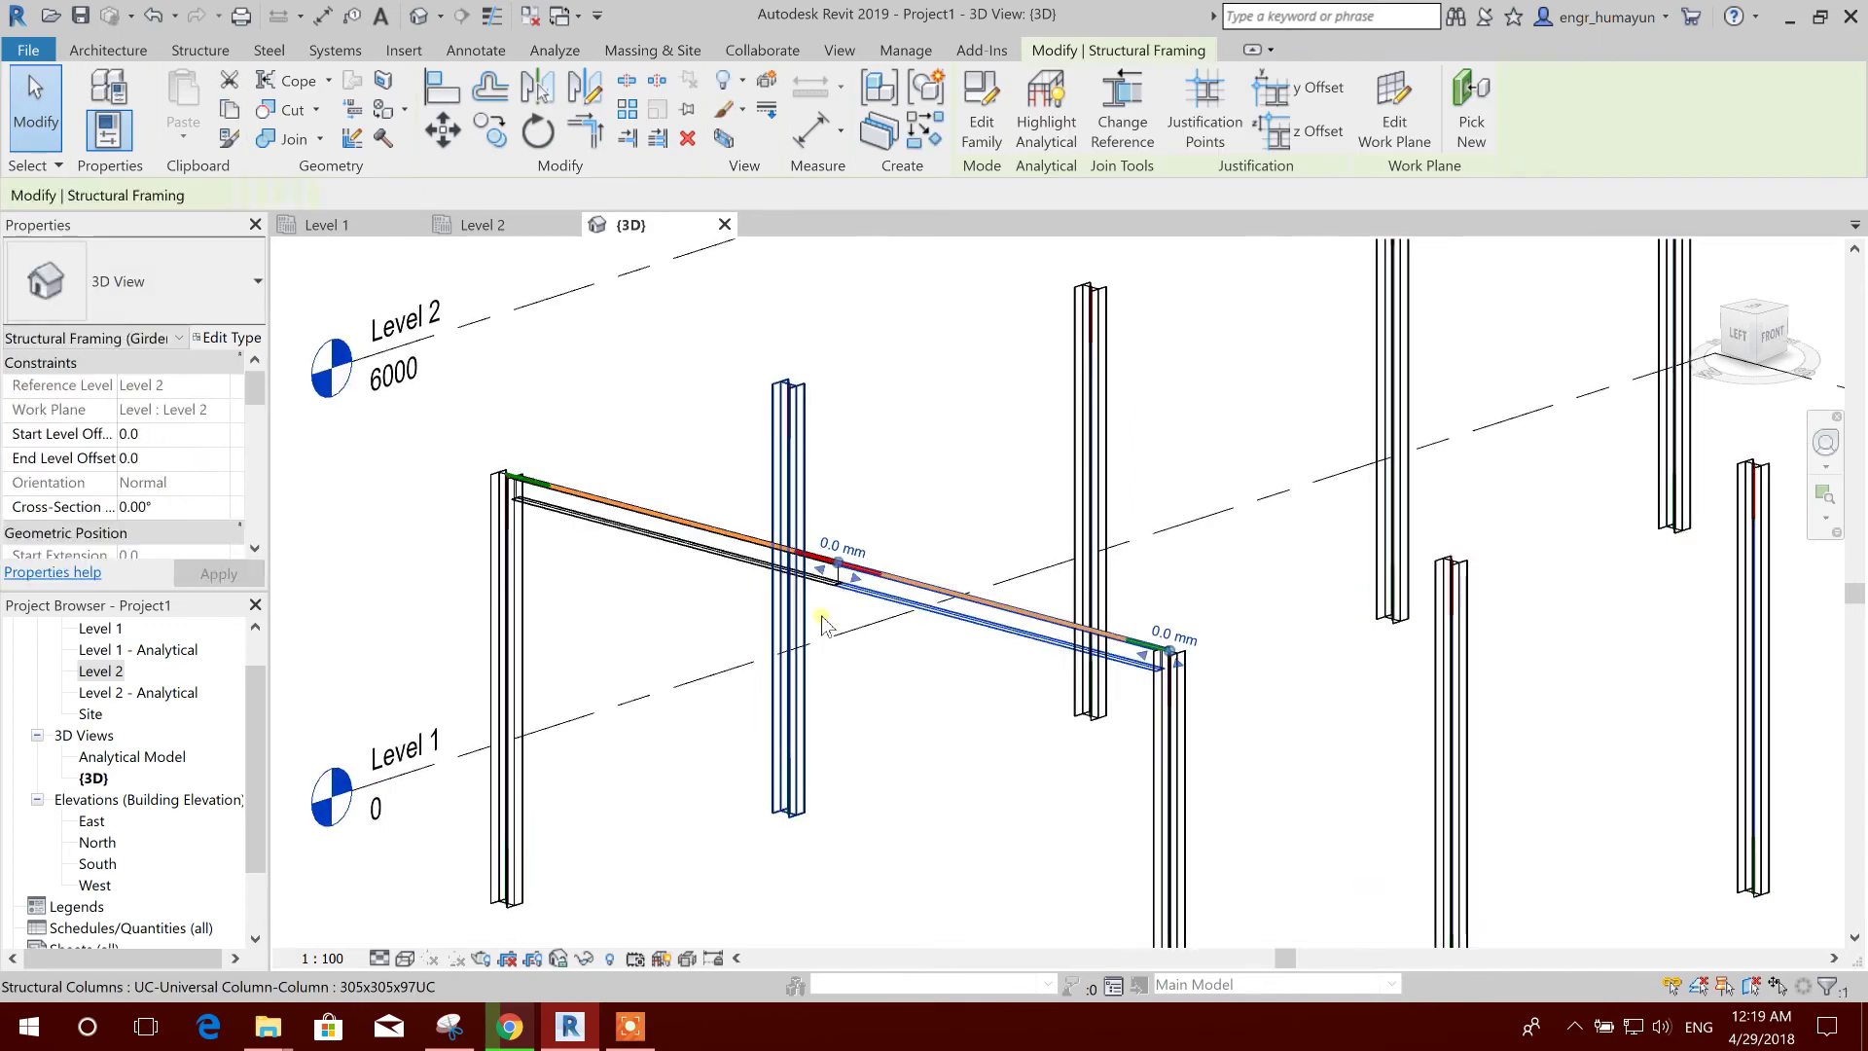
left_click(671, 538, "ctrl")
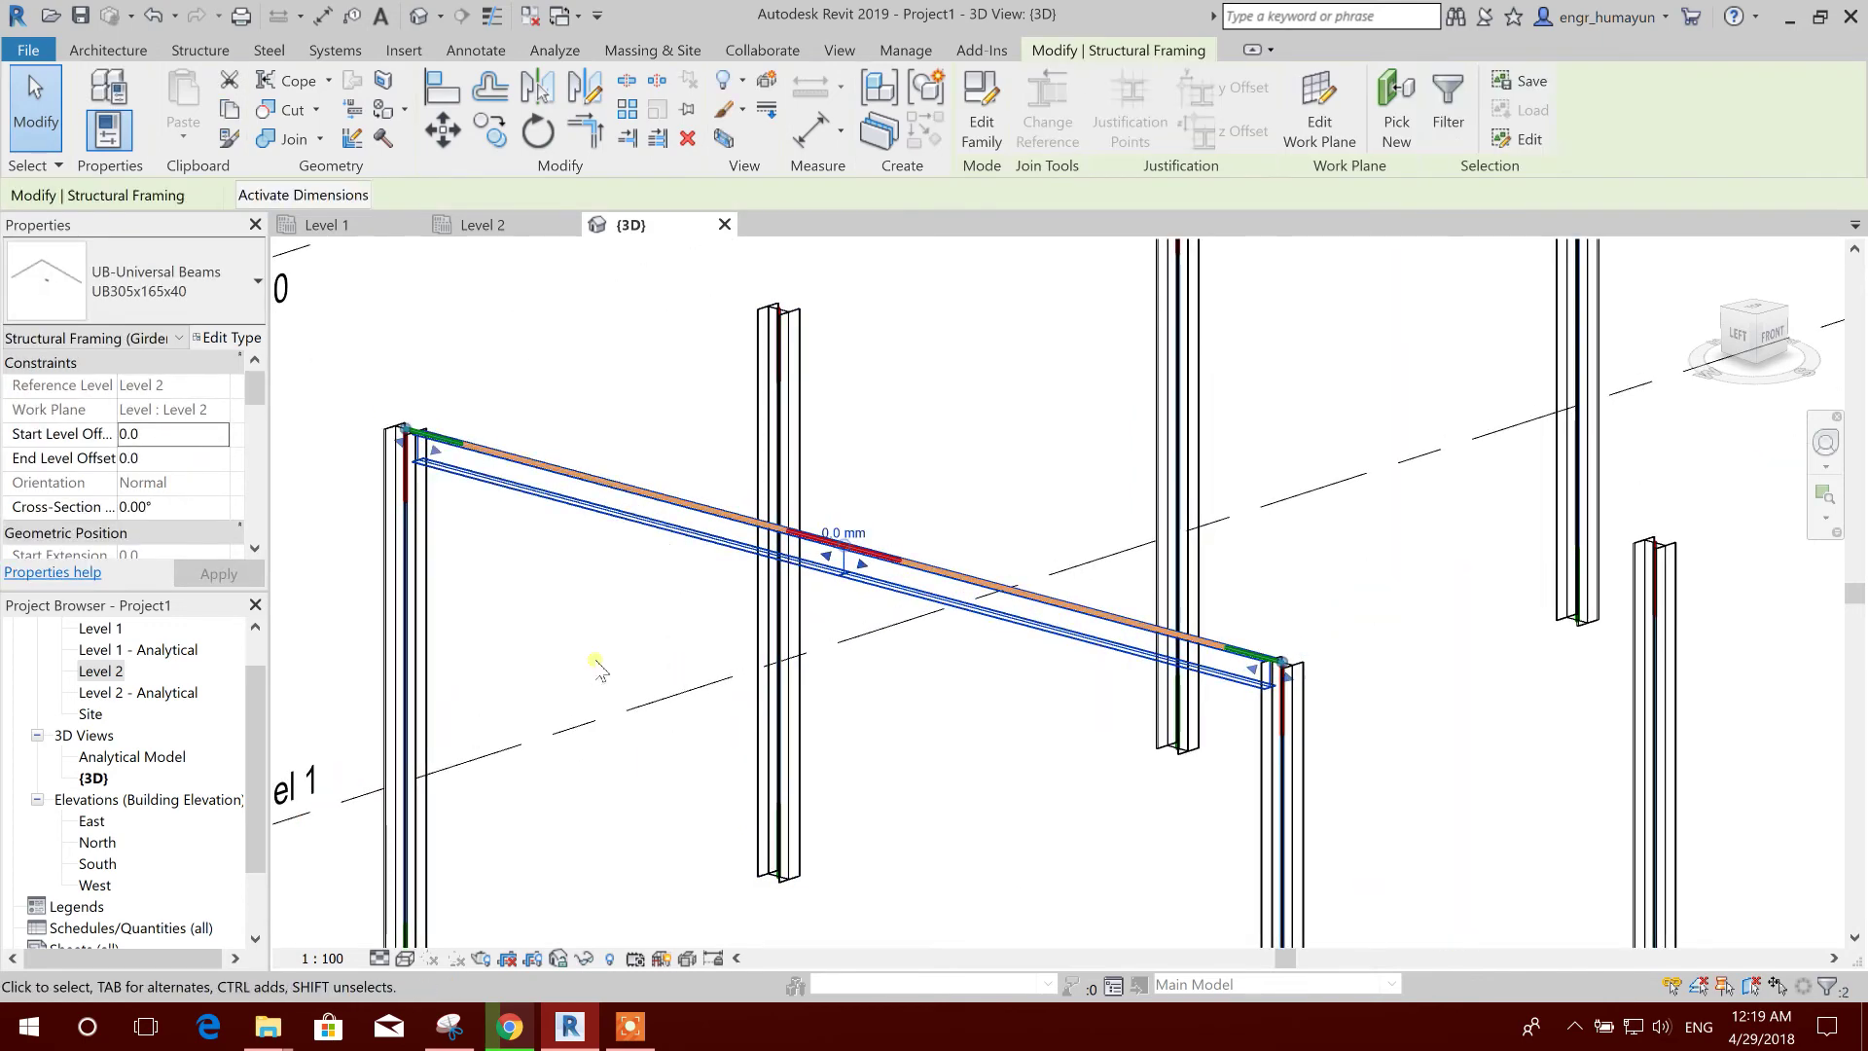
left_click(149, 460)
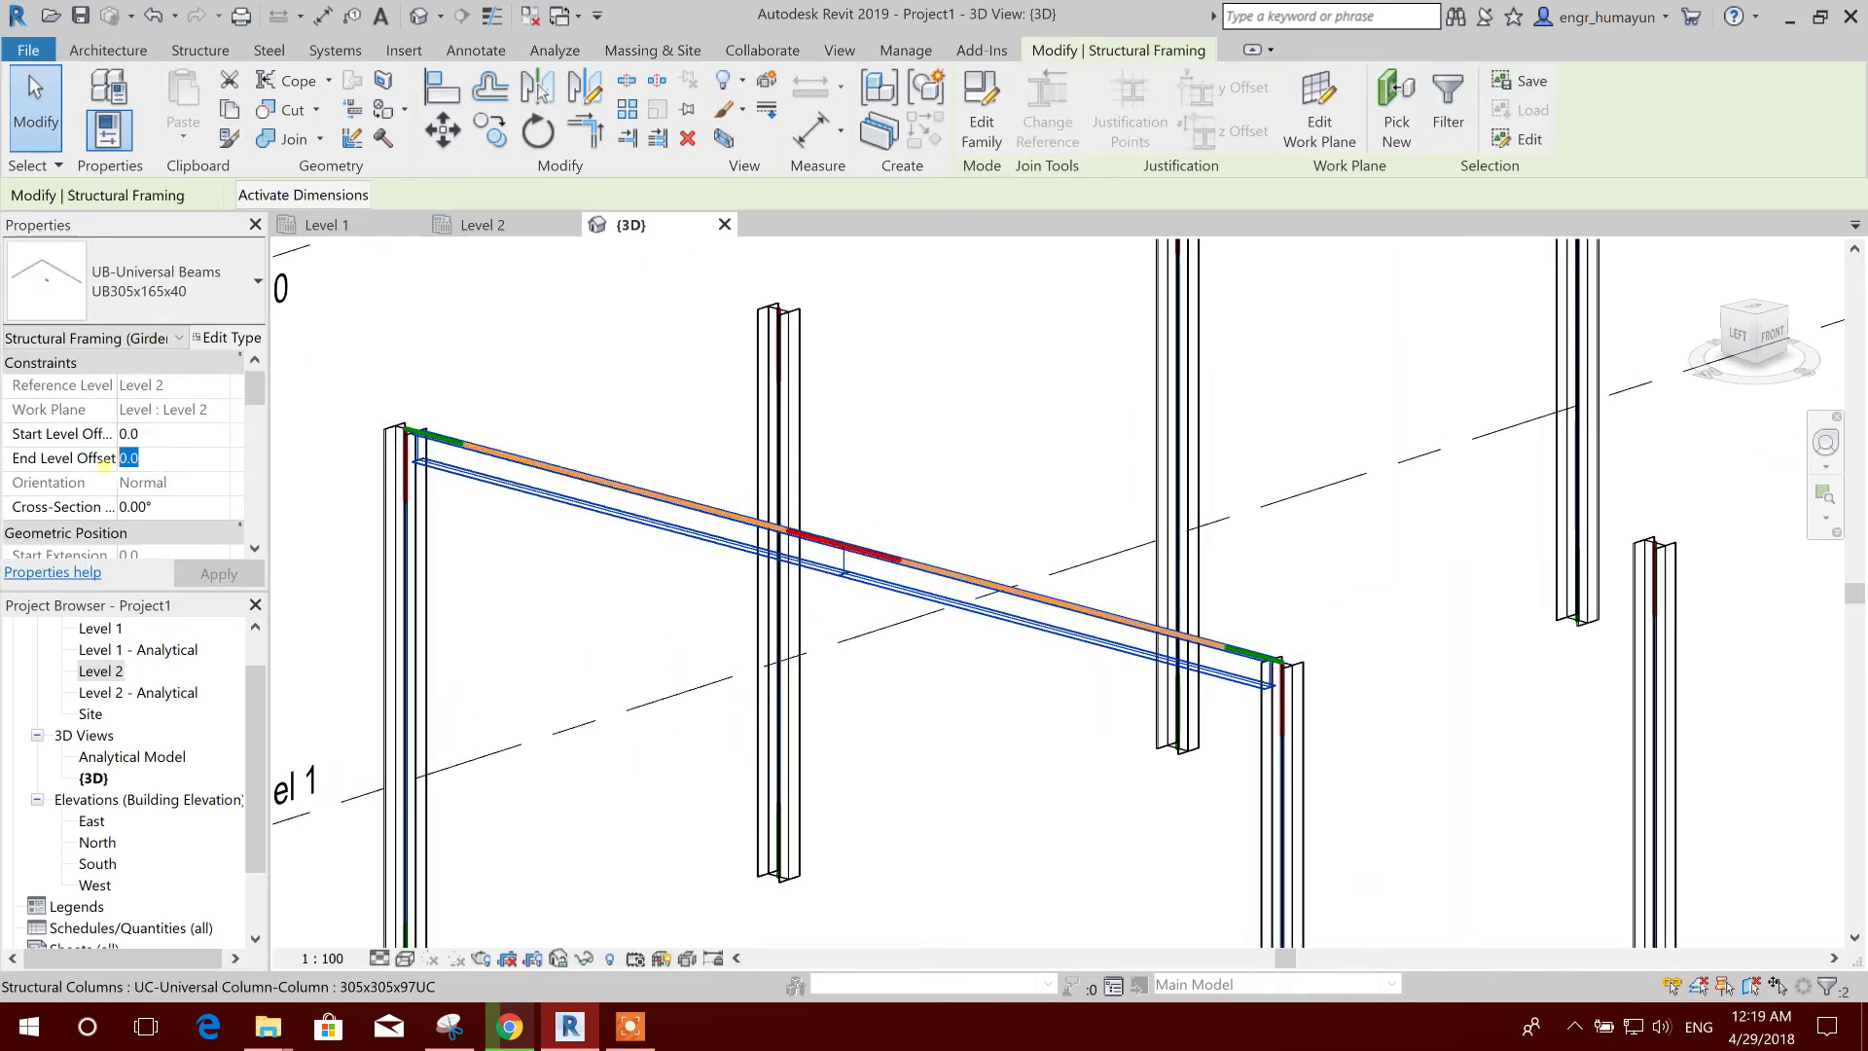
type("1.2M")
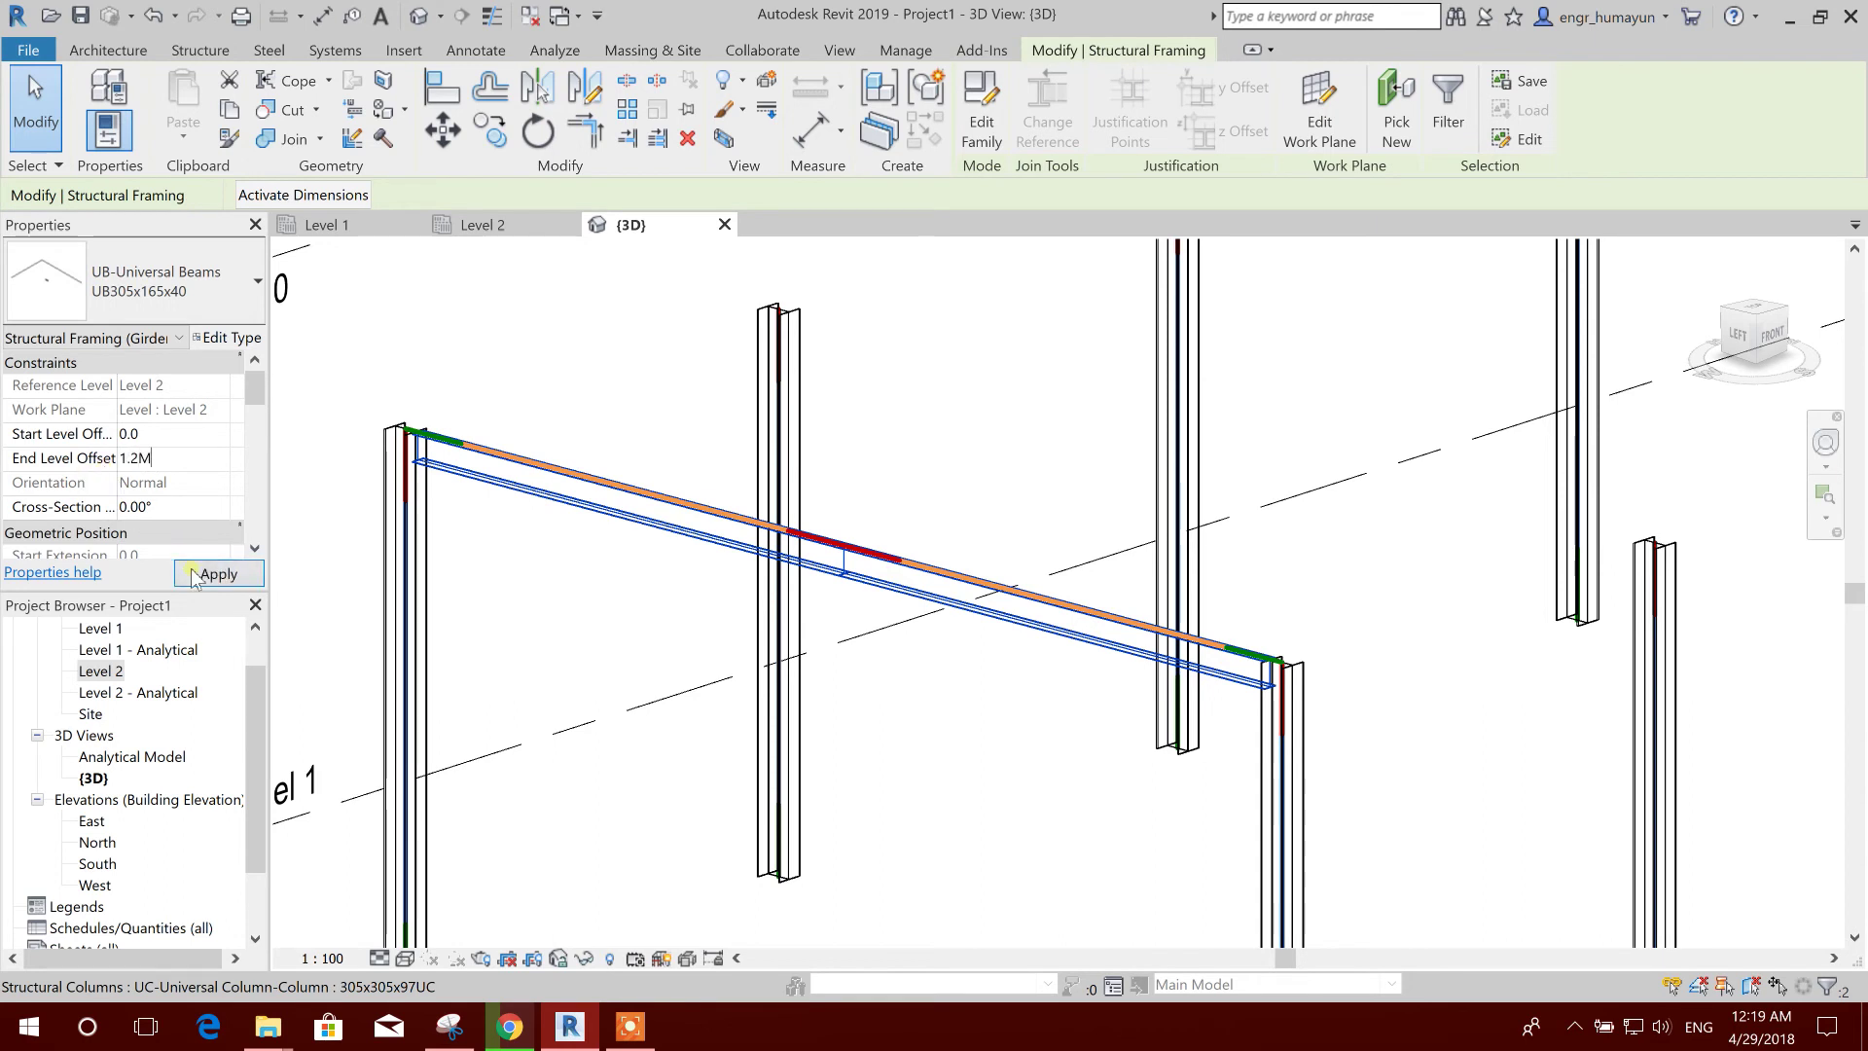
left_click(195, 575)
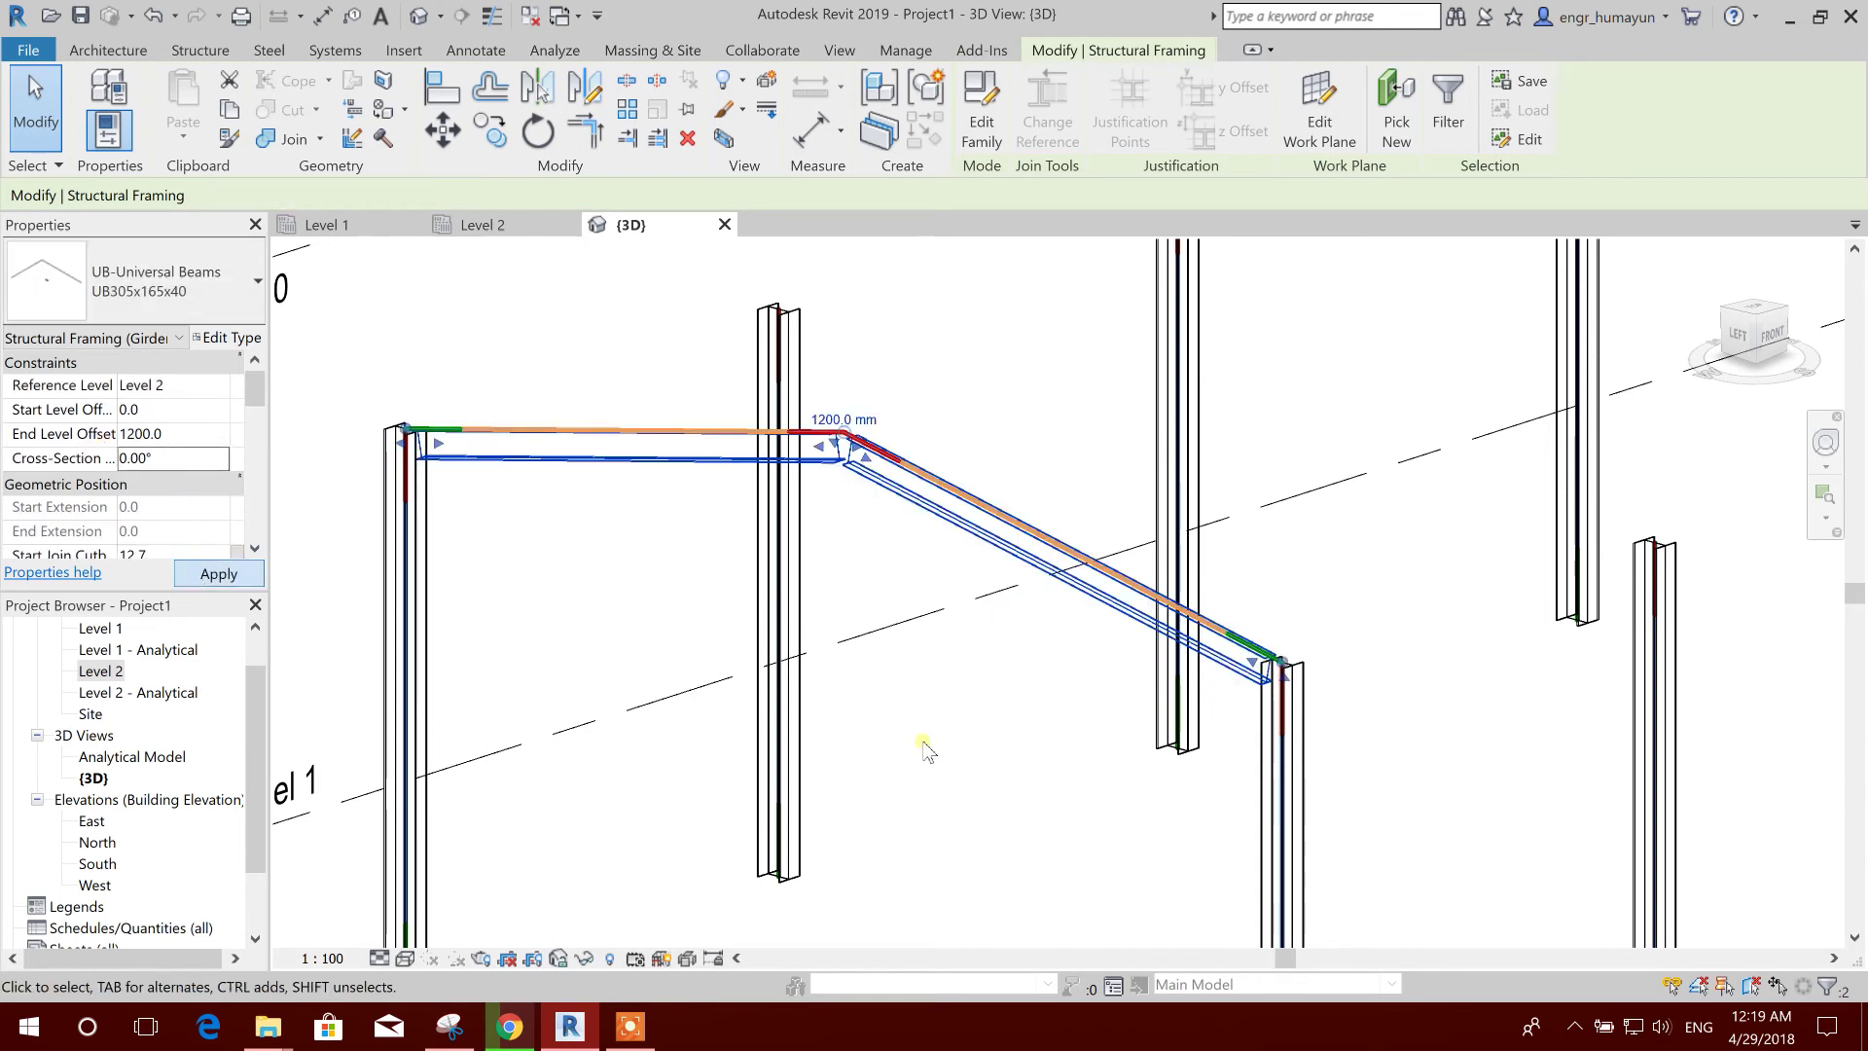
left_click(996, 672)
- Examine the ridge joint between the two sloped grid 1 beams from the frame's gable side in the 3D view
scroll(1022, 688, "down", 2)
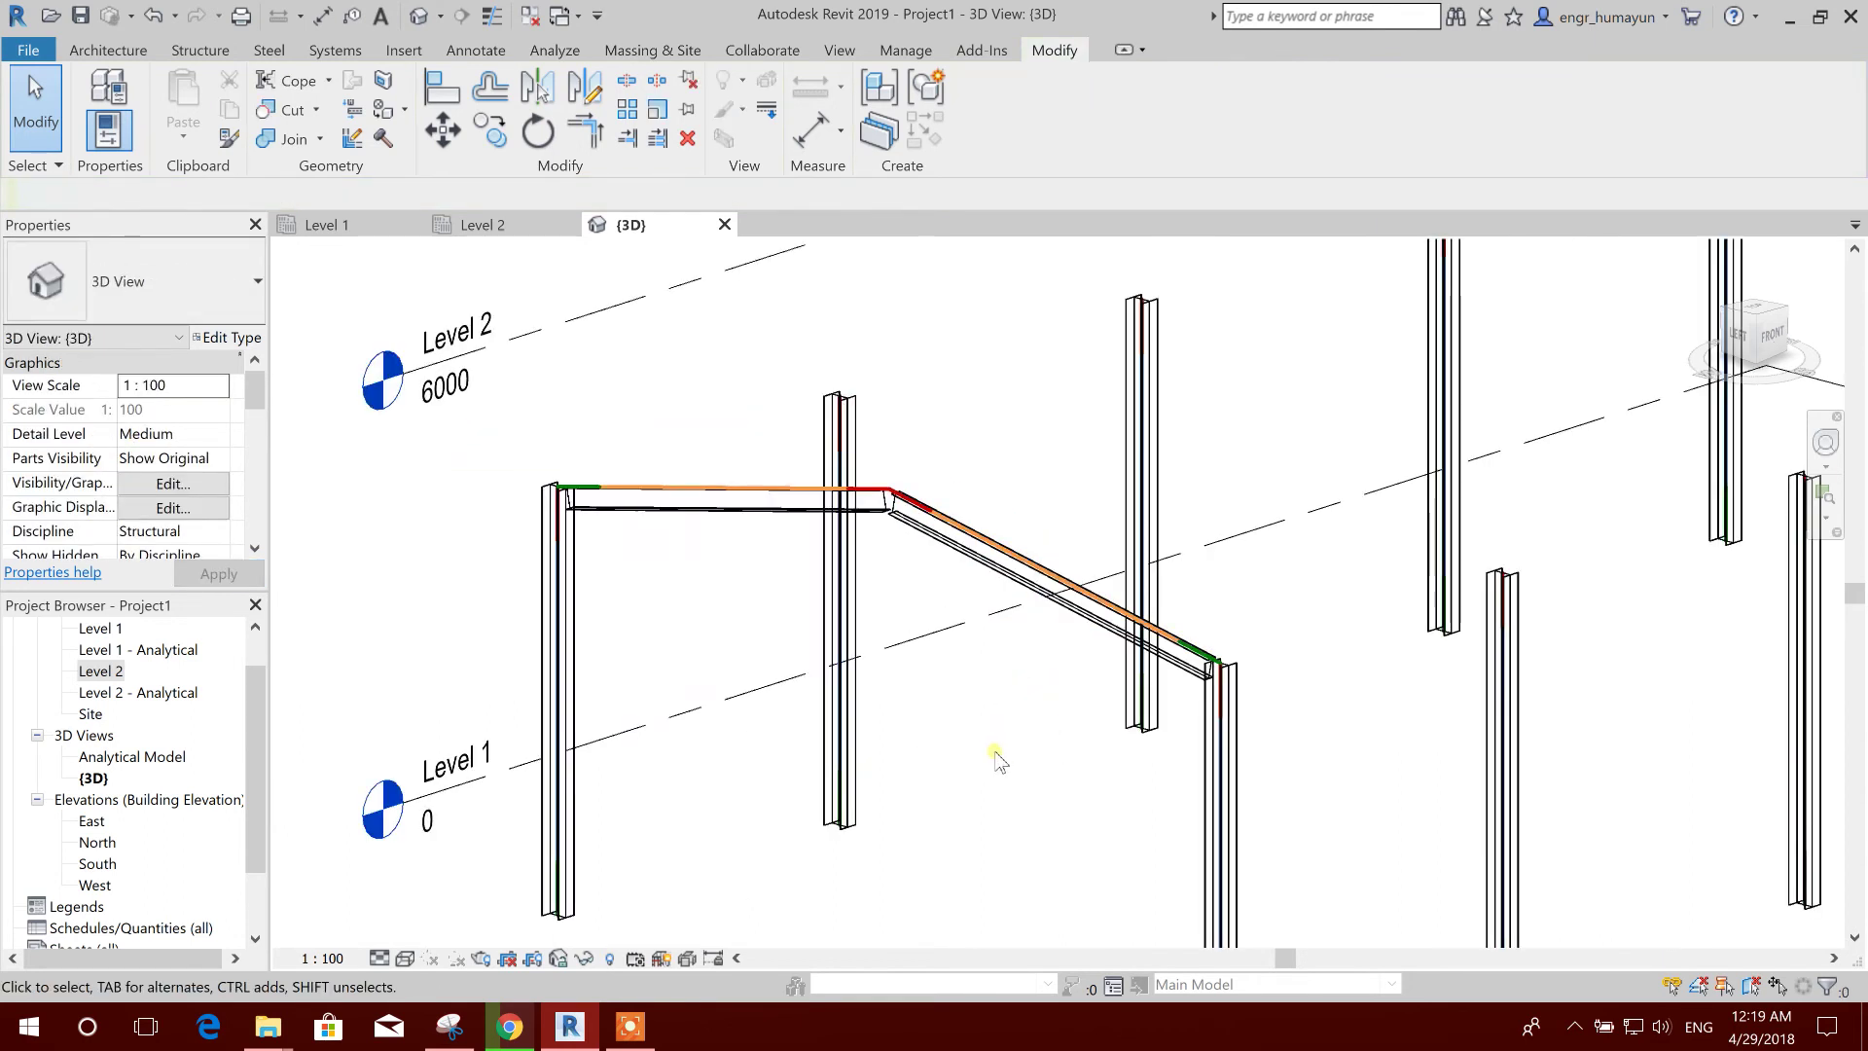
scroll(1021, 759, "up", 5)
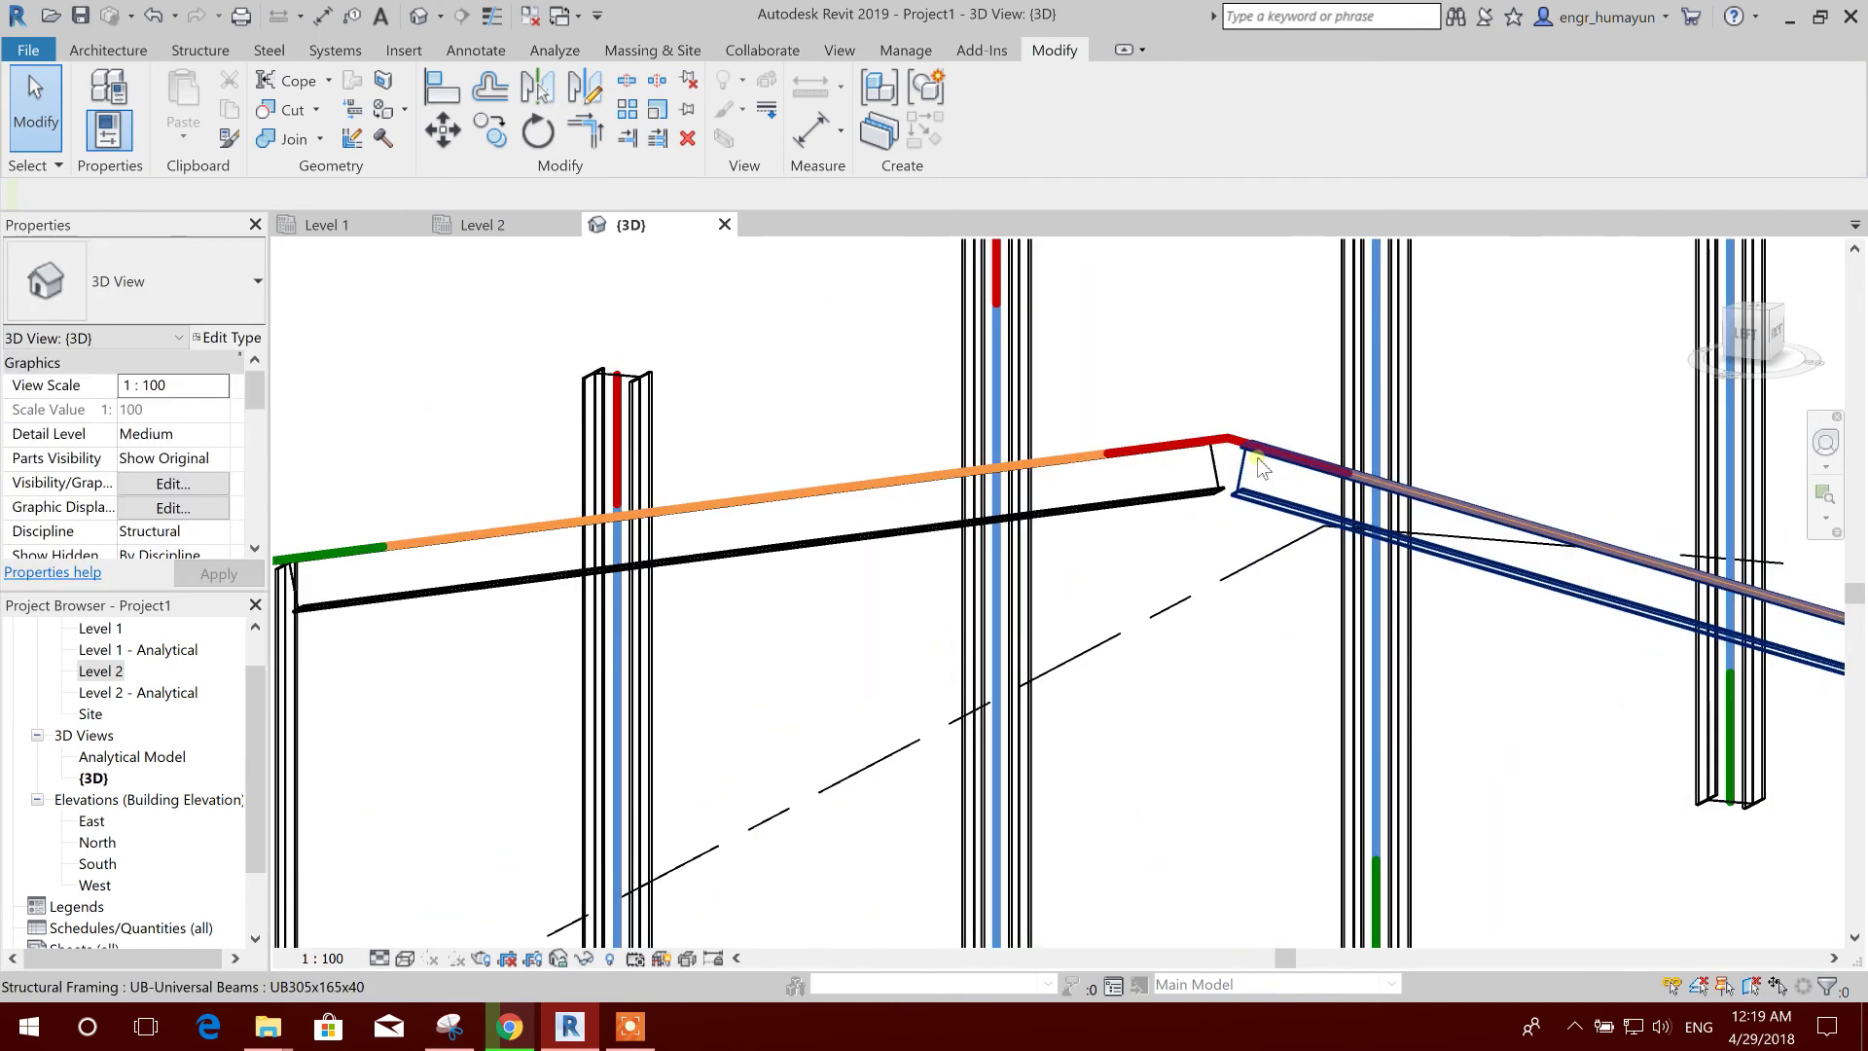
scroll(1260, 467, "down", 1)
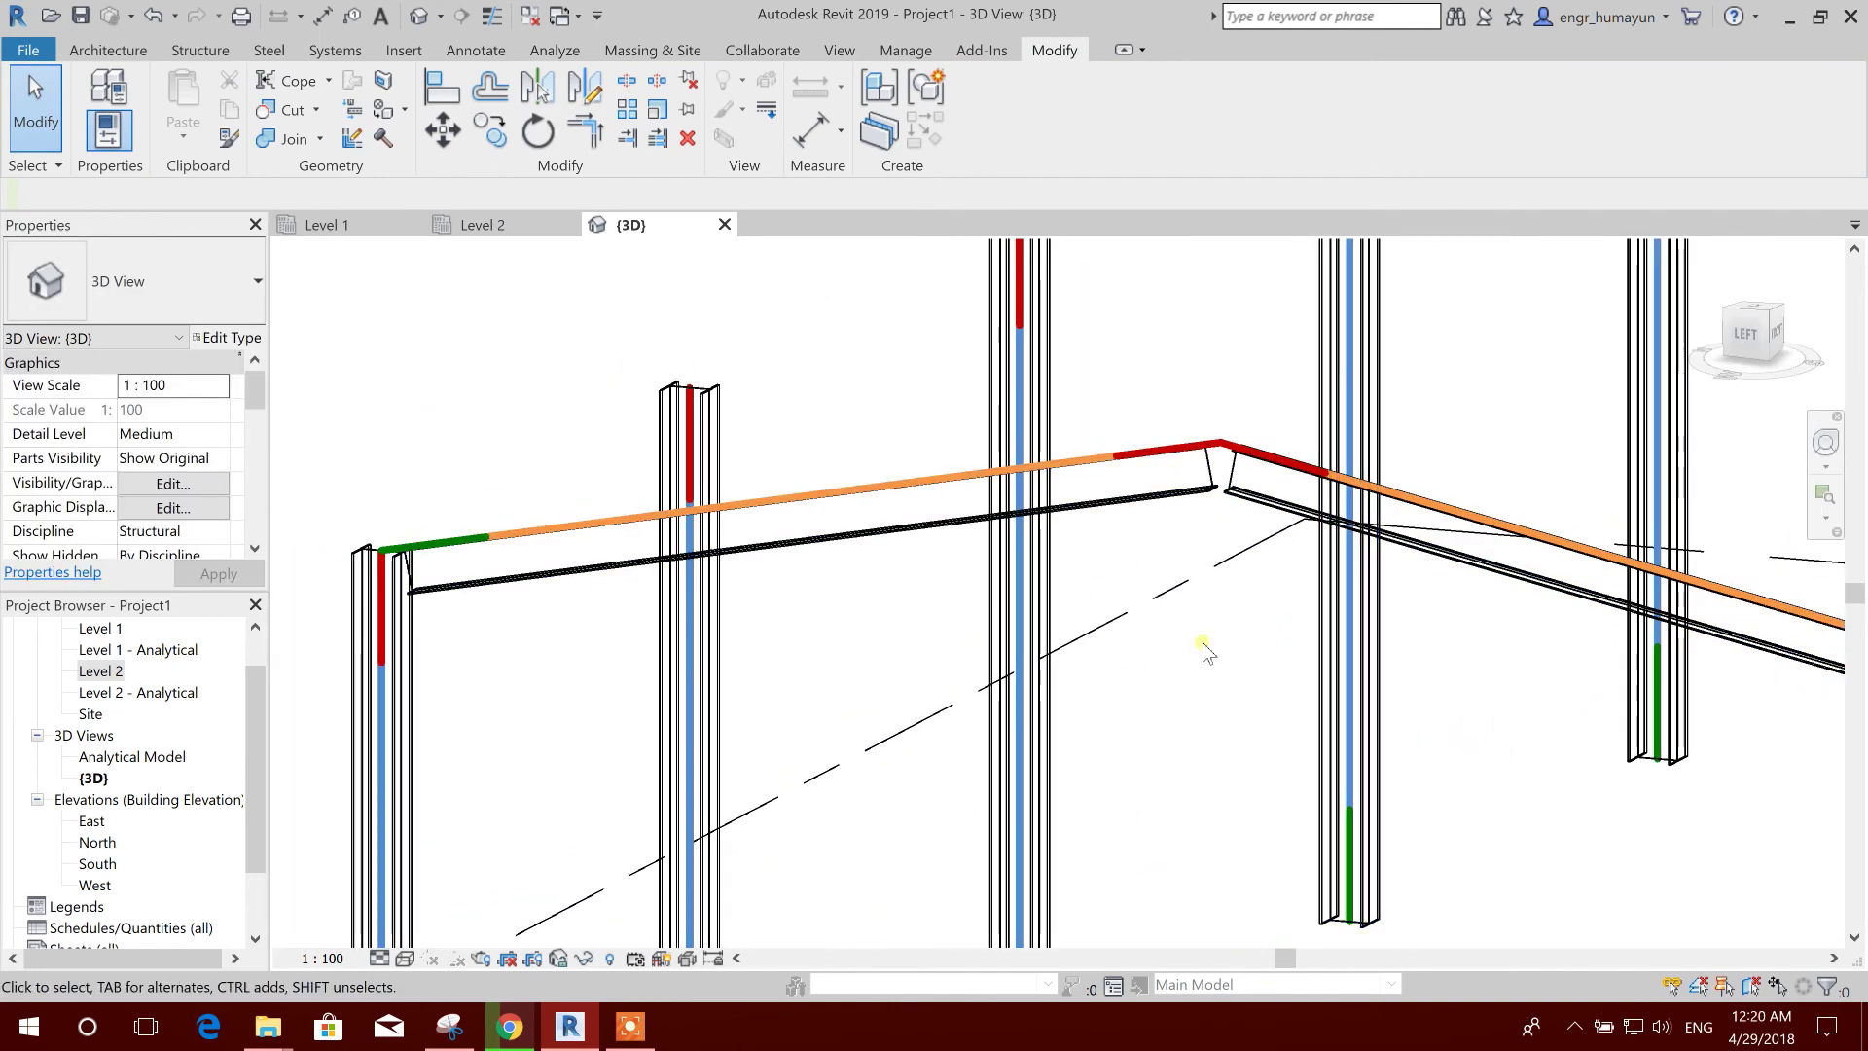
scroll(1205, 650, "down", 3)
mouse_move(1399, 780)
middle_mouse_down("shift")
mouse_move(1206, 814)
mouse_move(1364, 797)
mouse_move(1469, 709)
mouse_move(1398, 752)
mouse_move(1425, 774)
middle_mouse_up("shift")
middle_click_drag(1477, 716, 1335, 704)
scroll(1298, 567, "up", 3)
scroll(1271, 556, "up", 1)
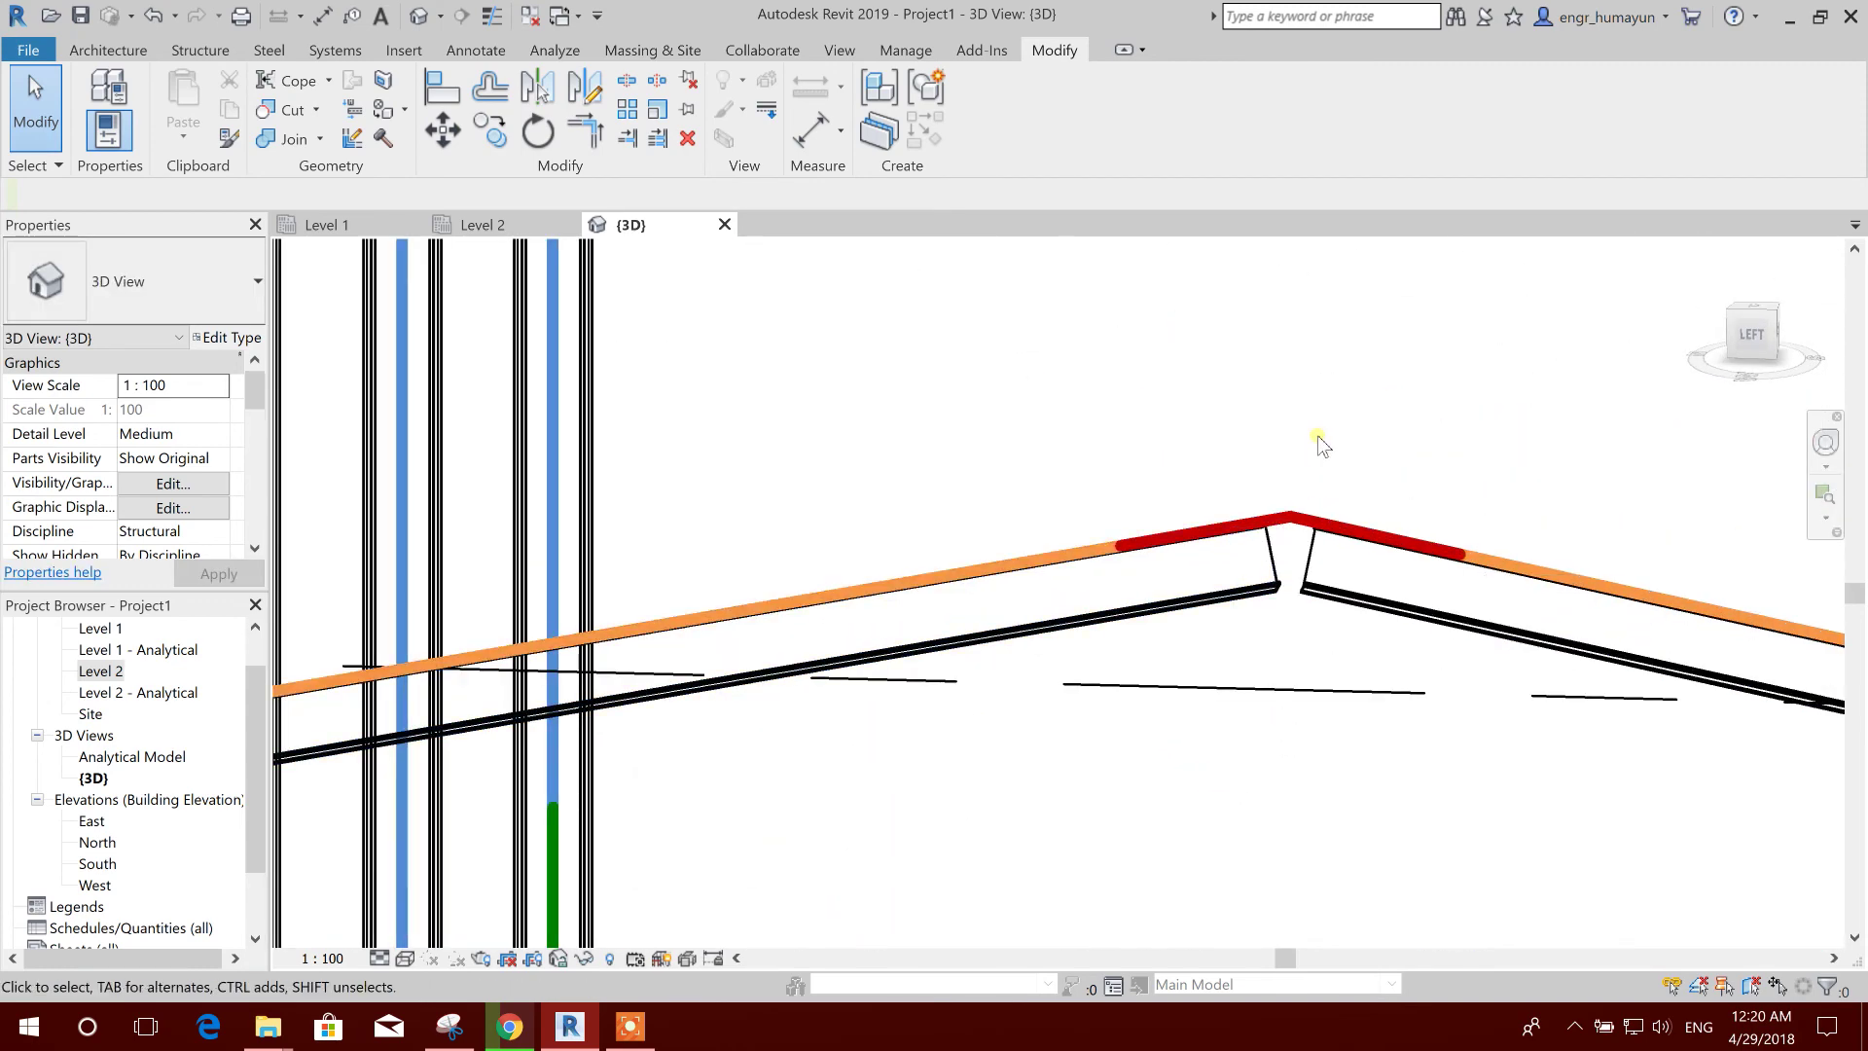
middle_click_drag(1154, 576, 1071, 525, "shift")
left_click(1061, 515)
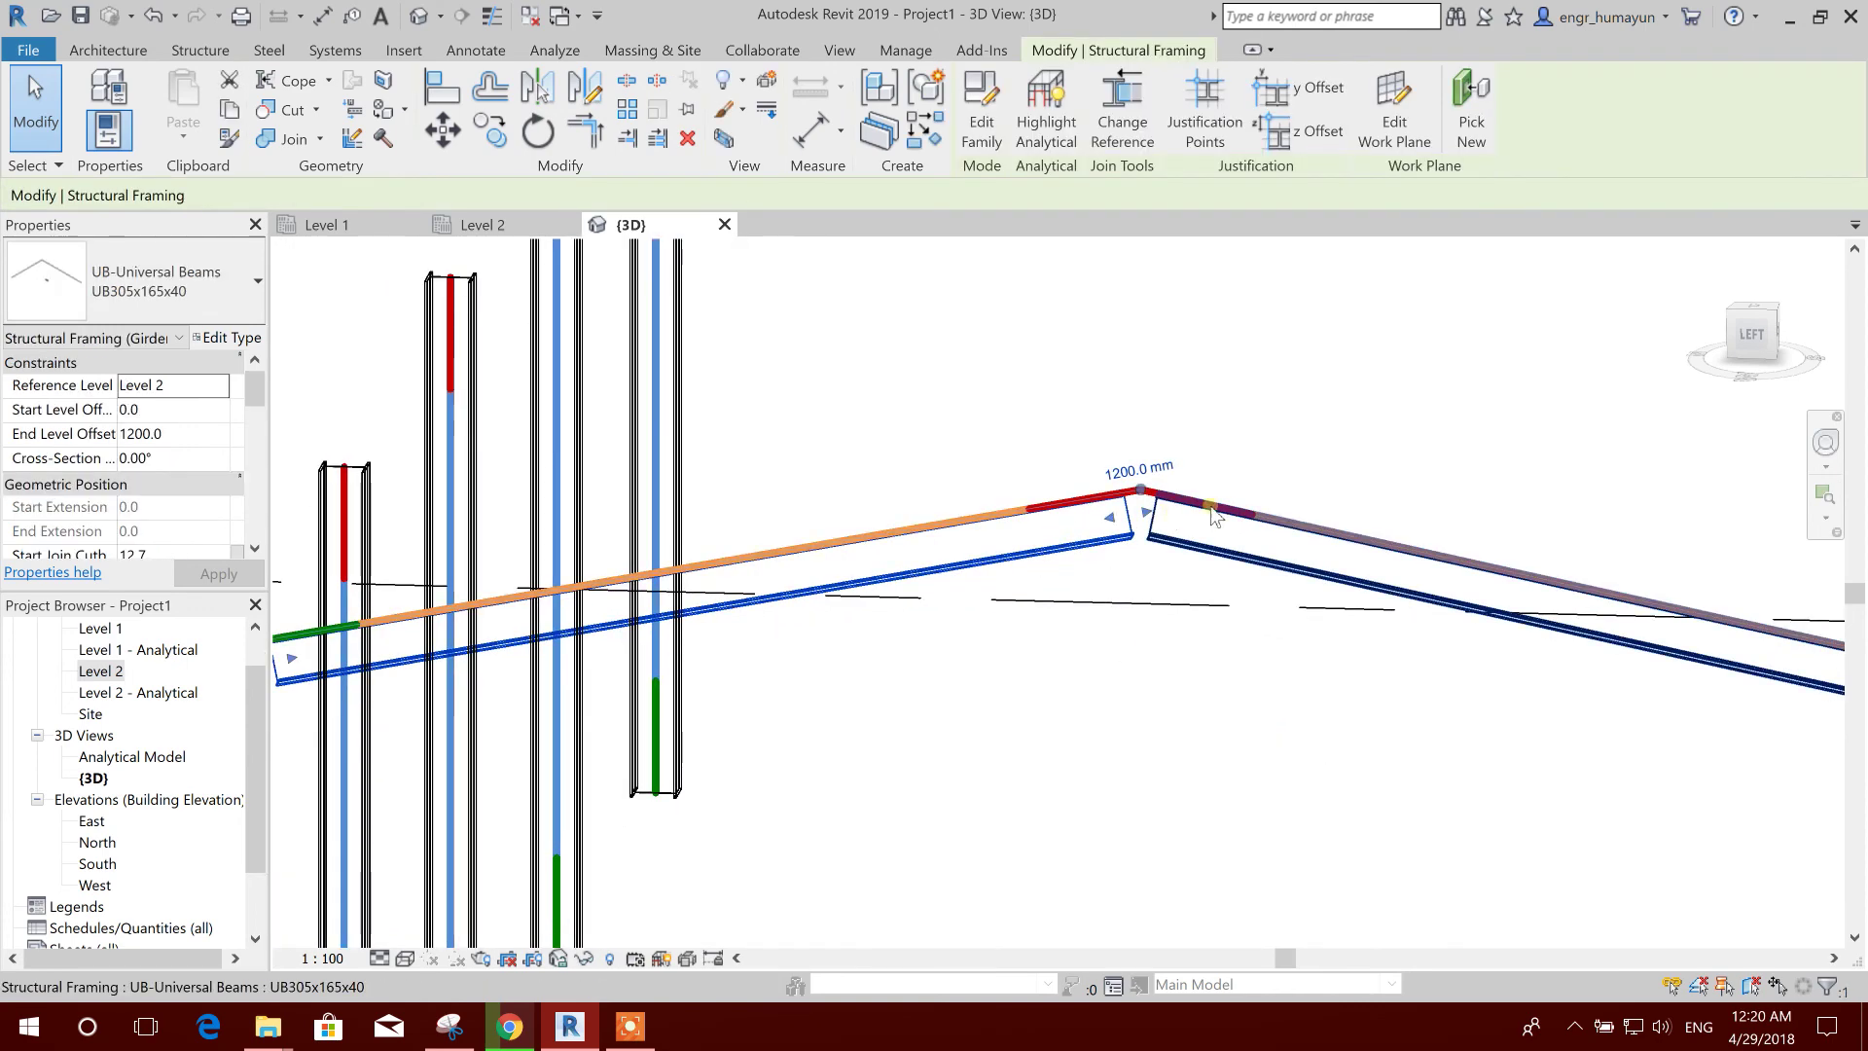
key("Escape")
scroll(1100, 539, "down", 3)
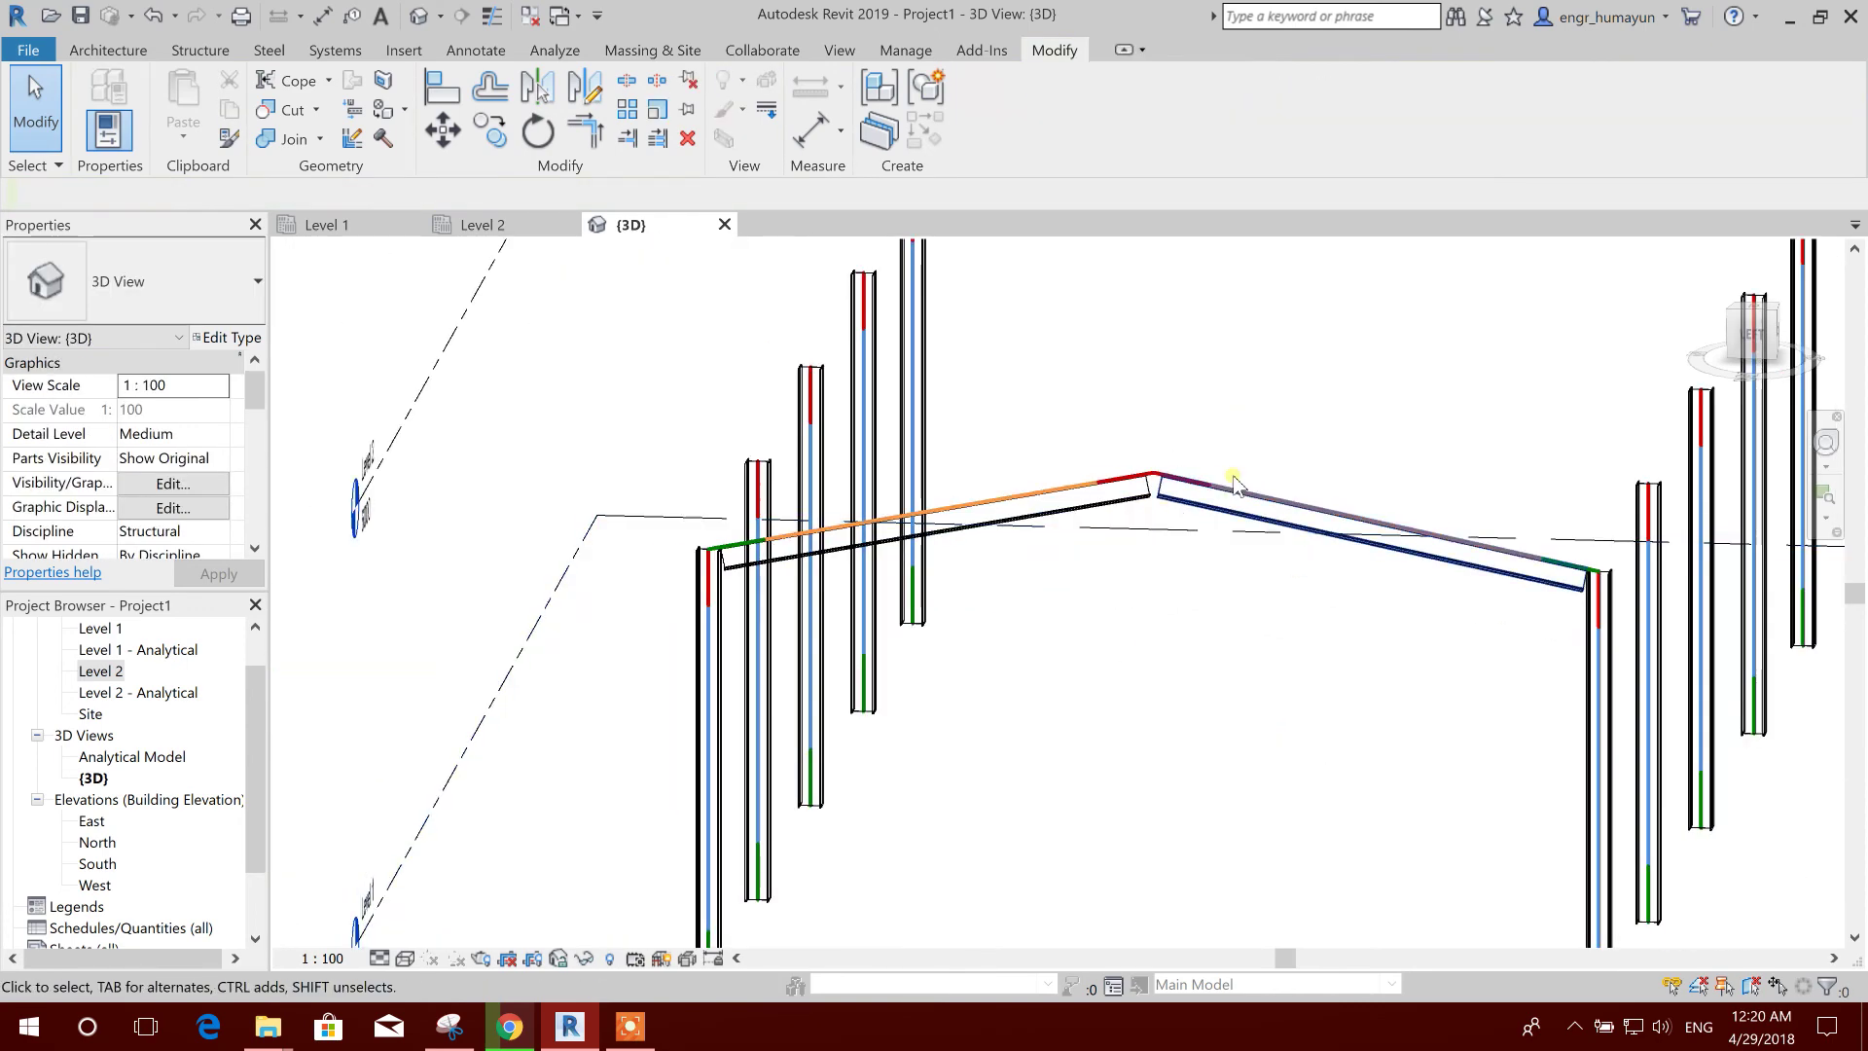
- Inspect the whole grid 1 portal frame from several angles, including the beam ends at the ridge and columns
scroll(1141, 486, "up", 4)
scroll(1158, 491, "down", 2)
middle_click_drag(1245, 670, 1145, 646)
scroll(1144, 646, "down", 2)
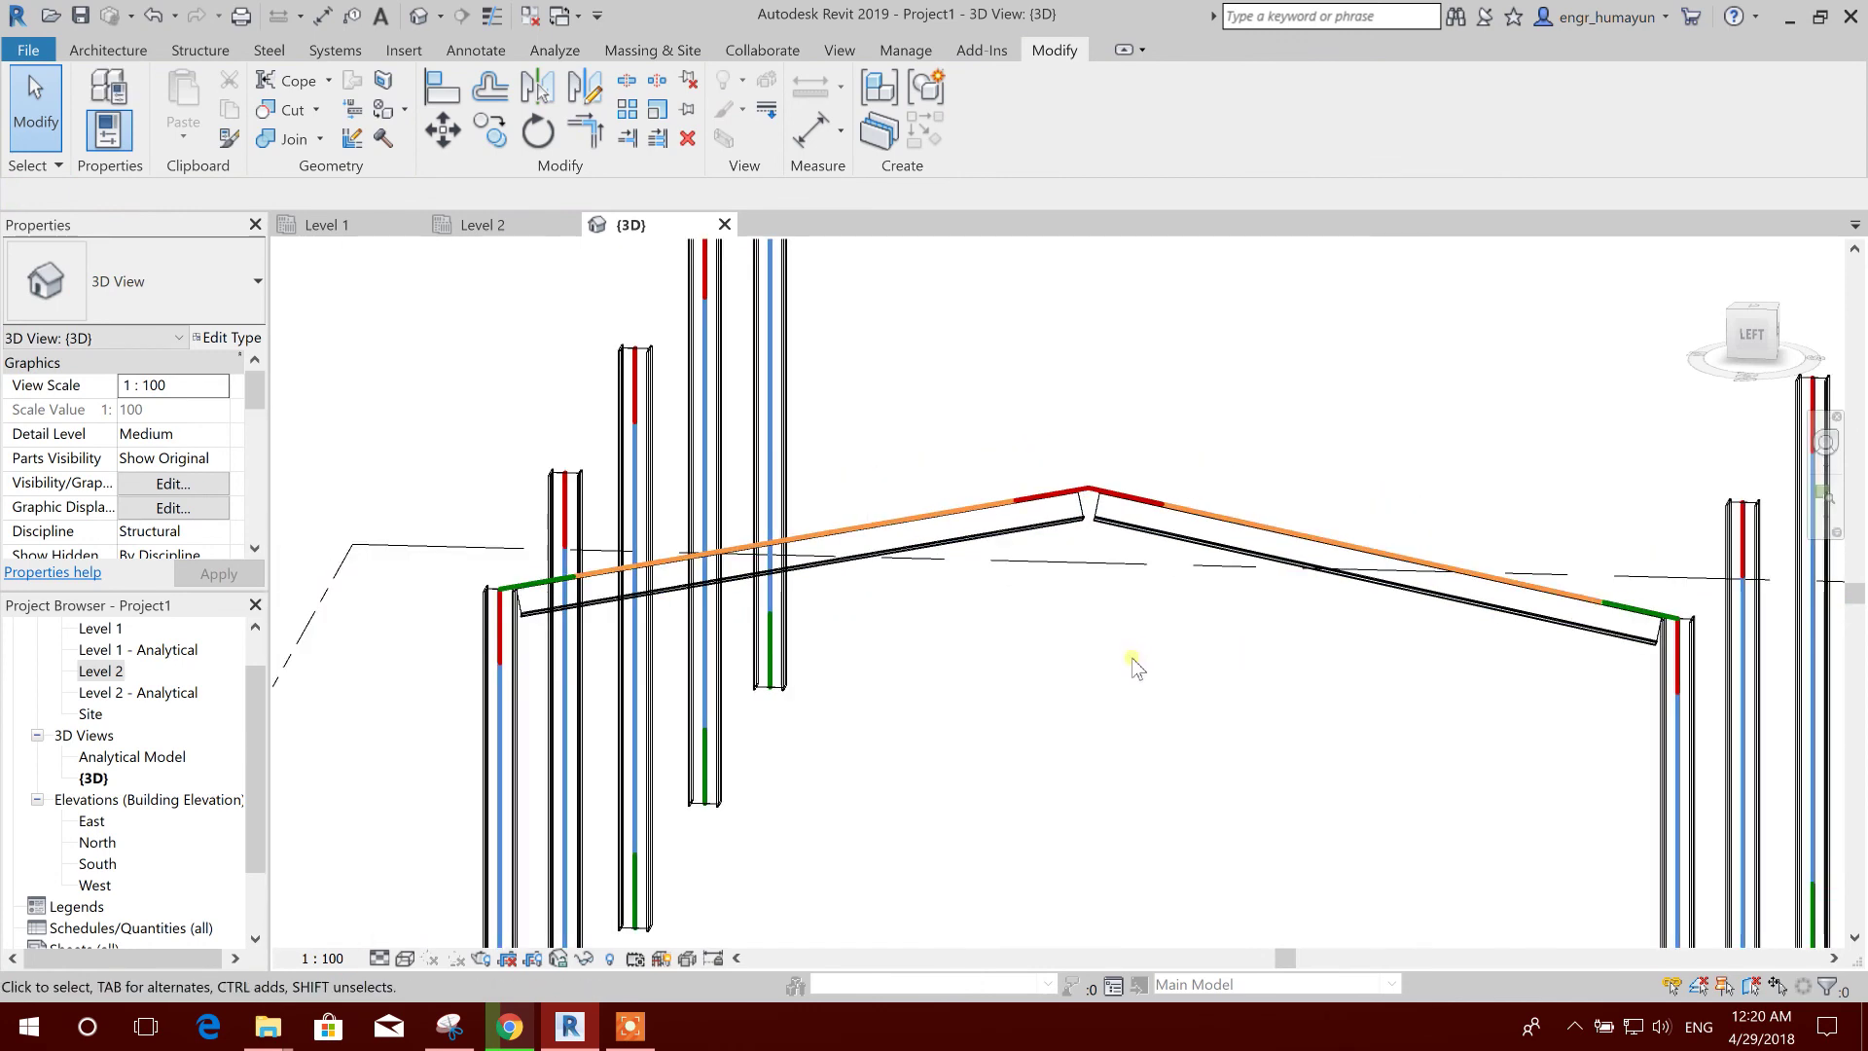
scroll(1205, 757, "up", 3)
scroll(1084, 792, "down", 4)
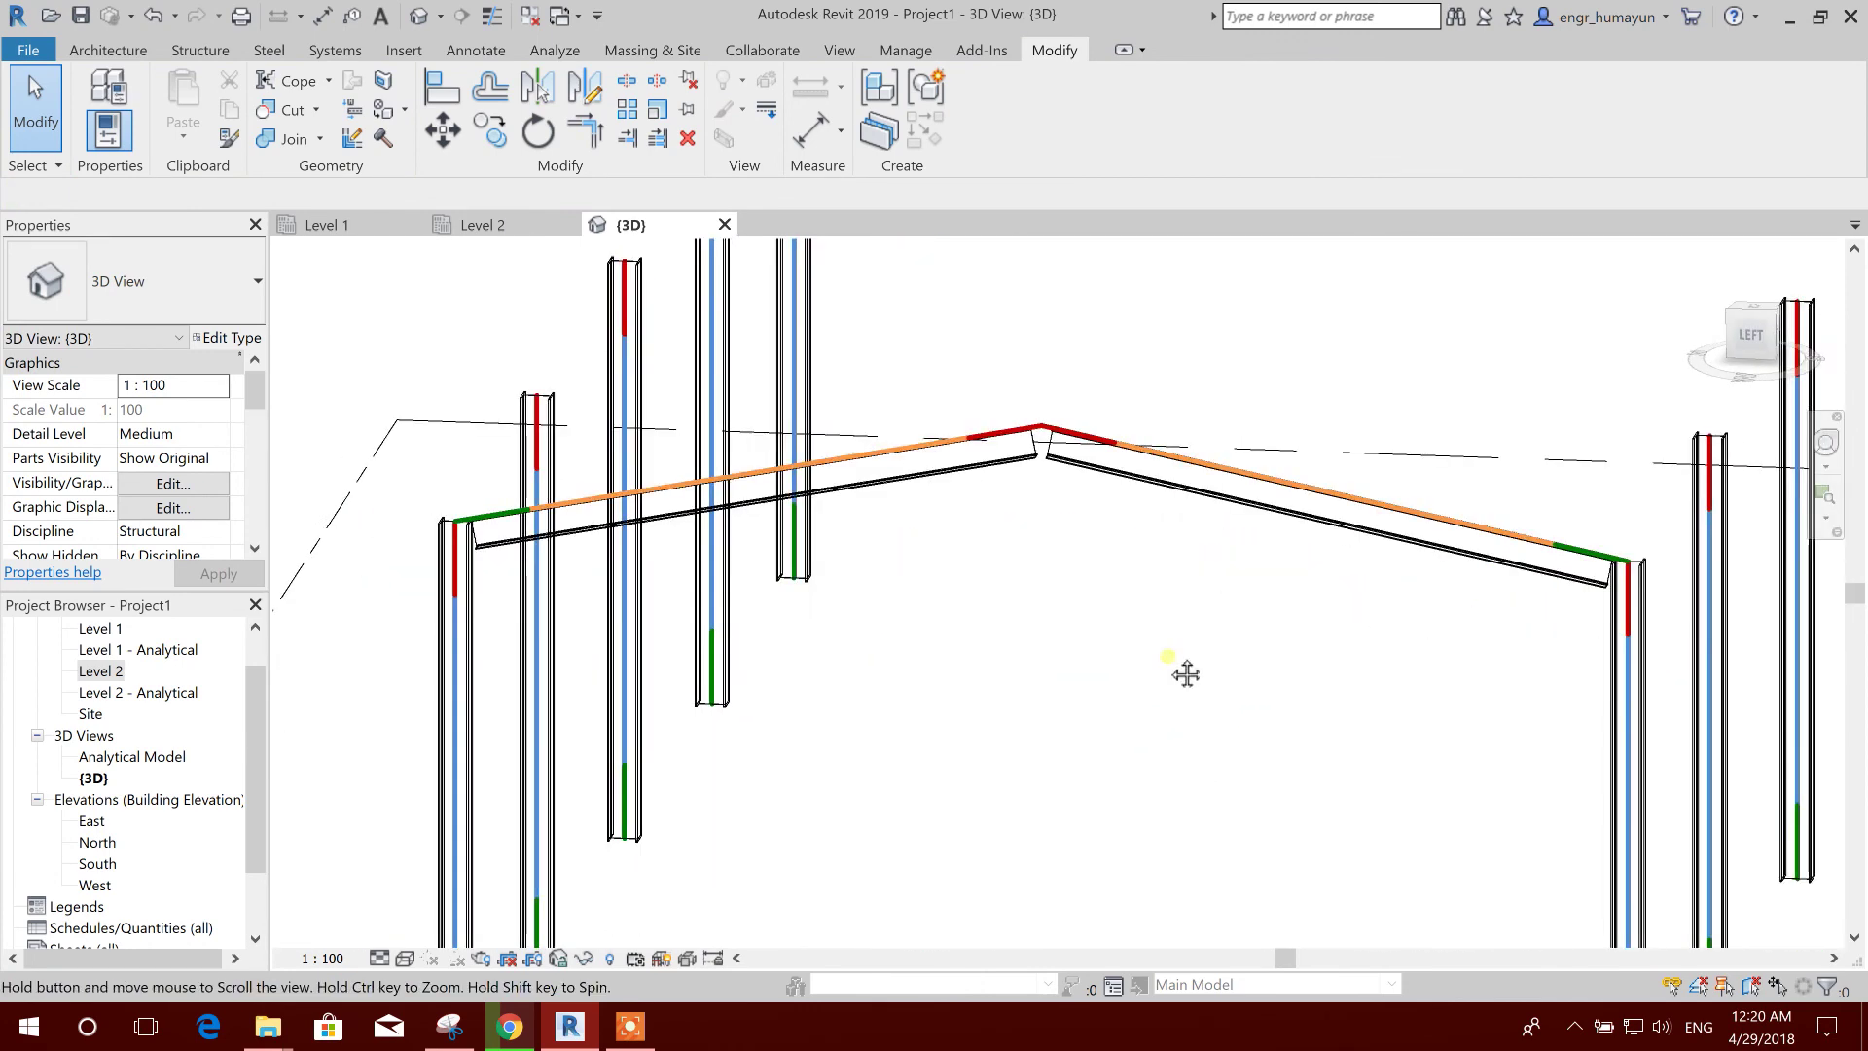
scroll(1255, 676, "down", 2)
scroll(1013, 696, "up", 2)
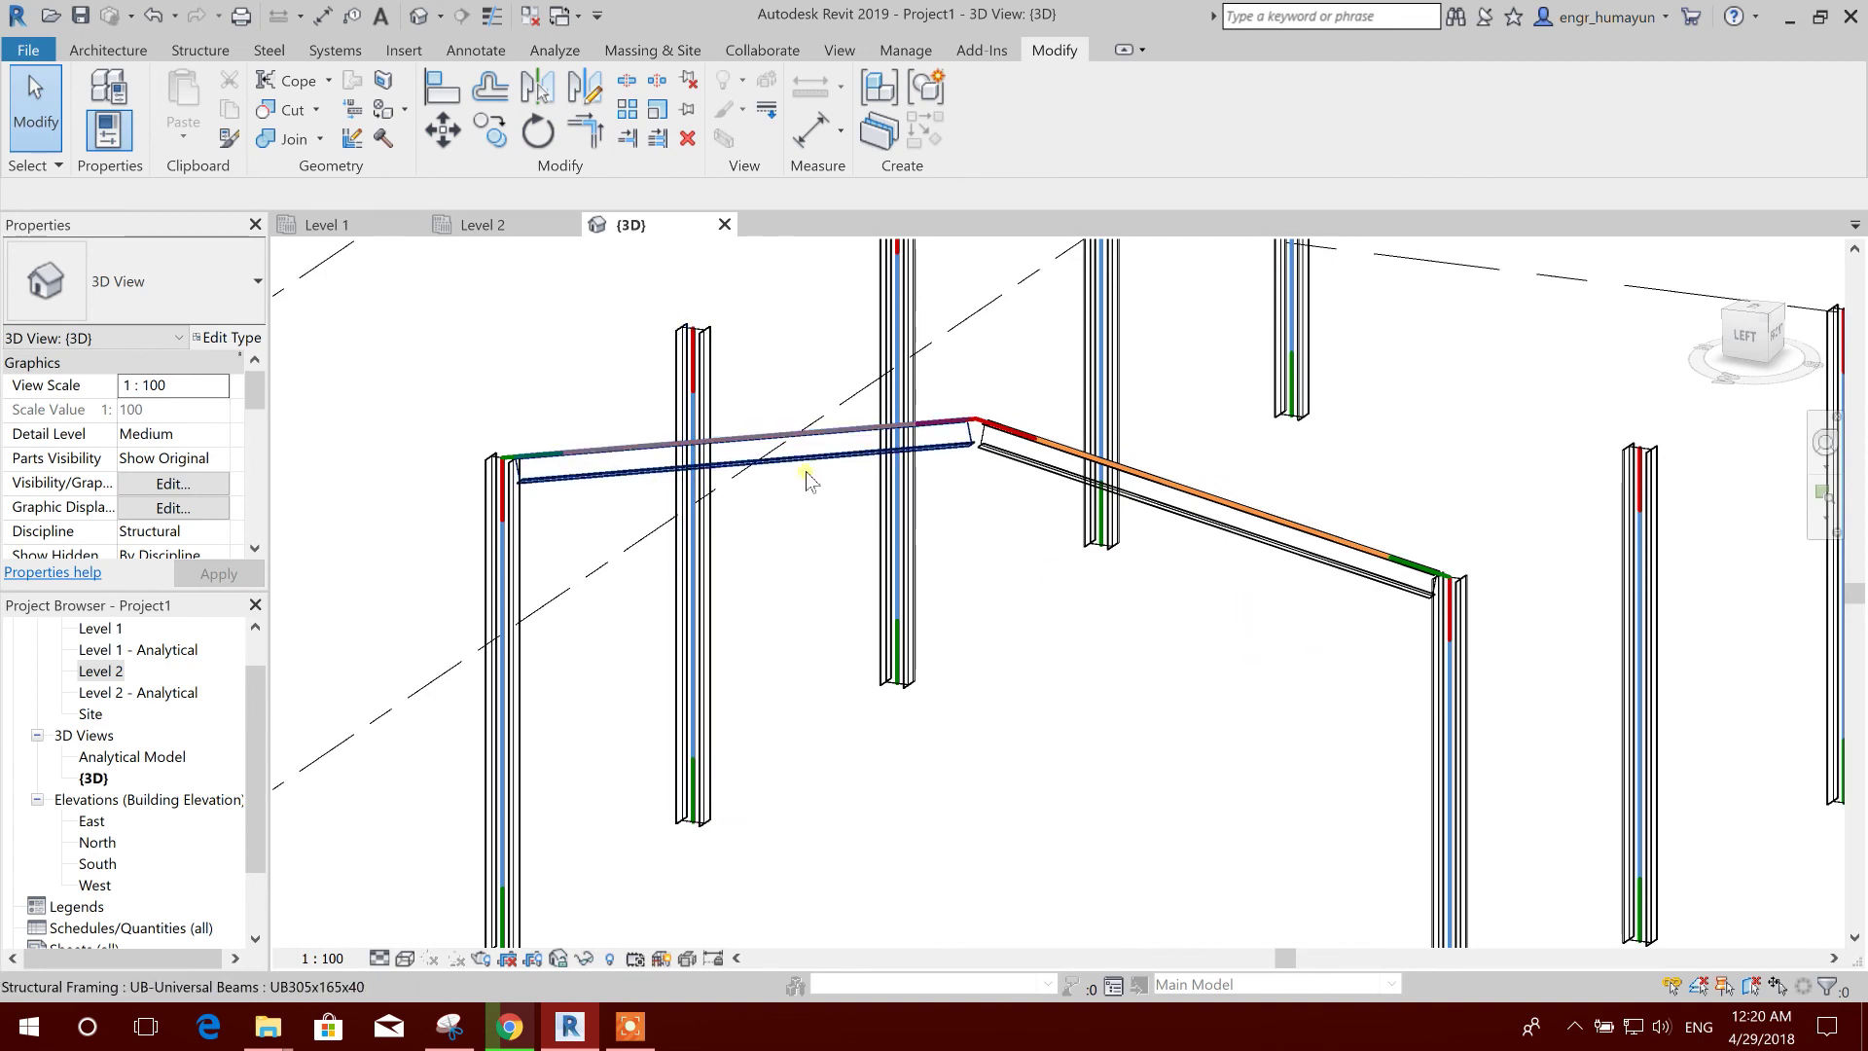
scroll(989, 526, "up", 3)
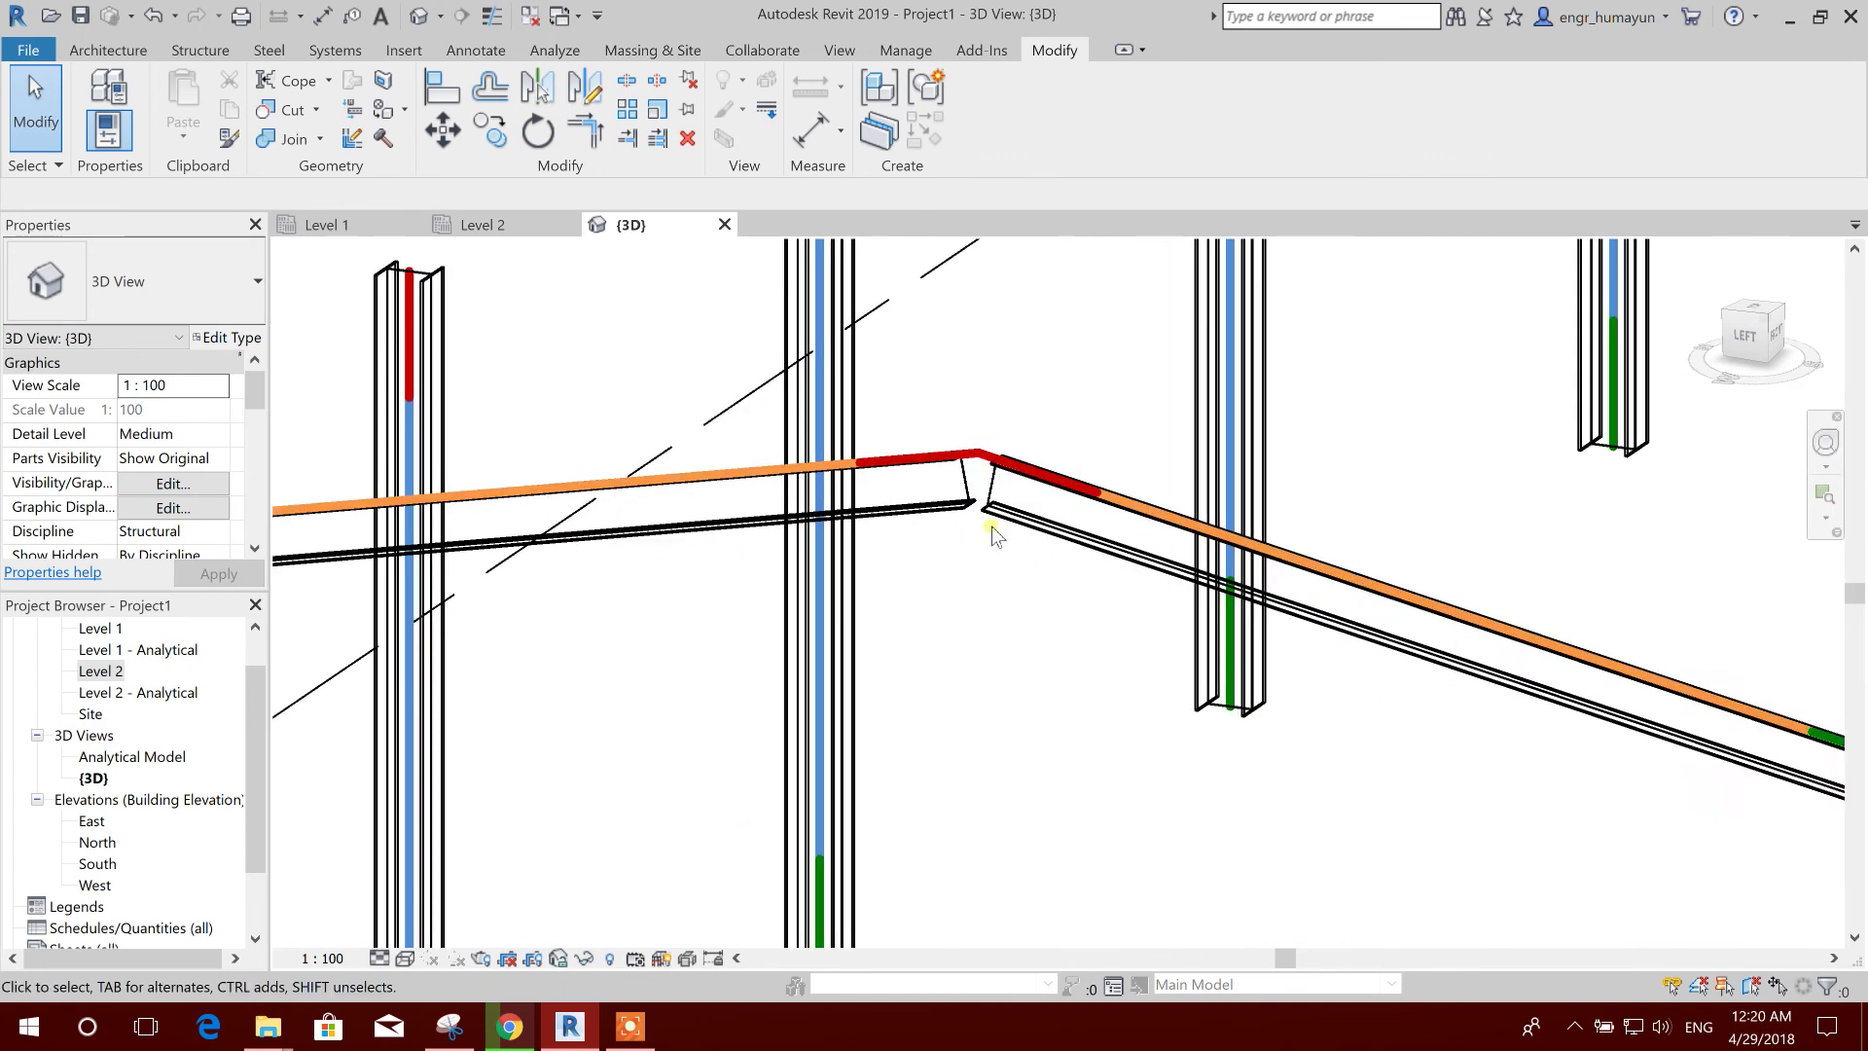
scroll(983, 501, "down", 3)
scroll(1051, 584, "down", 2)
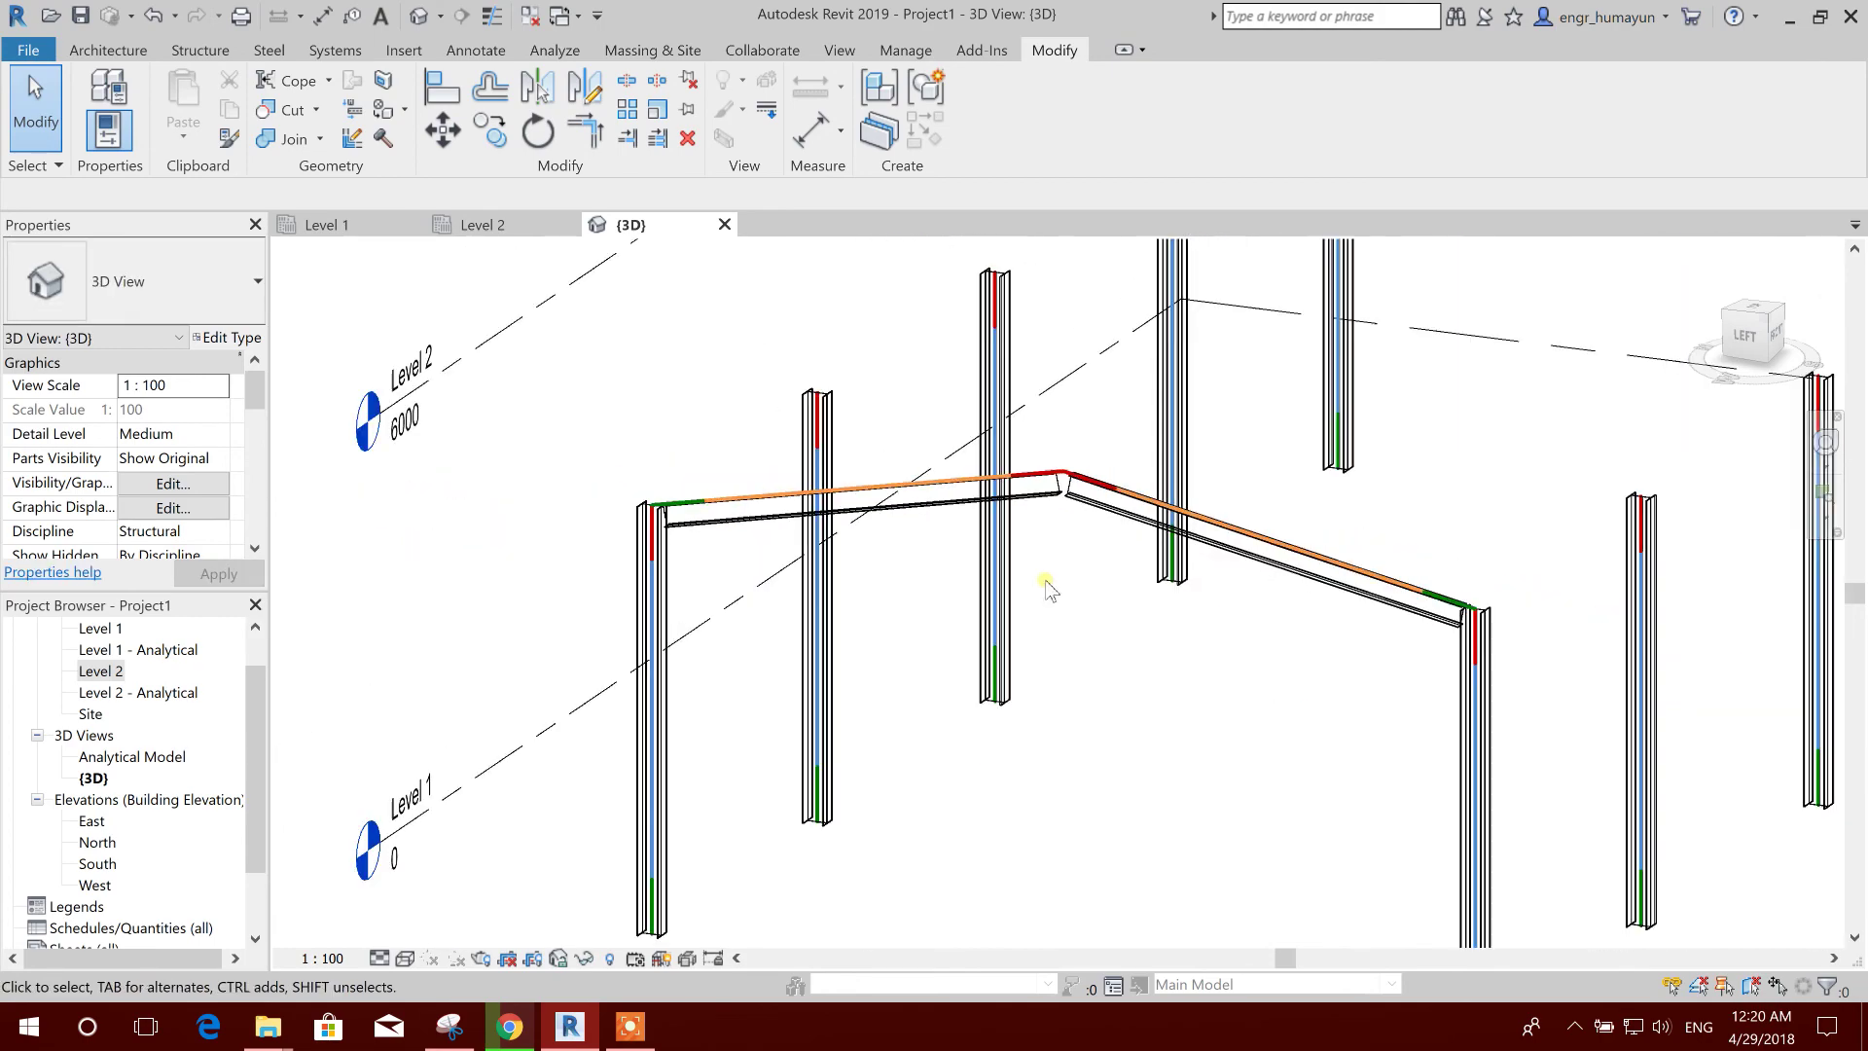